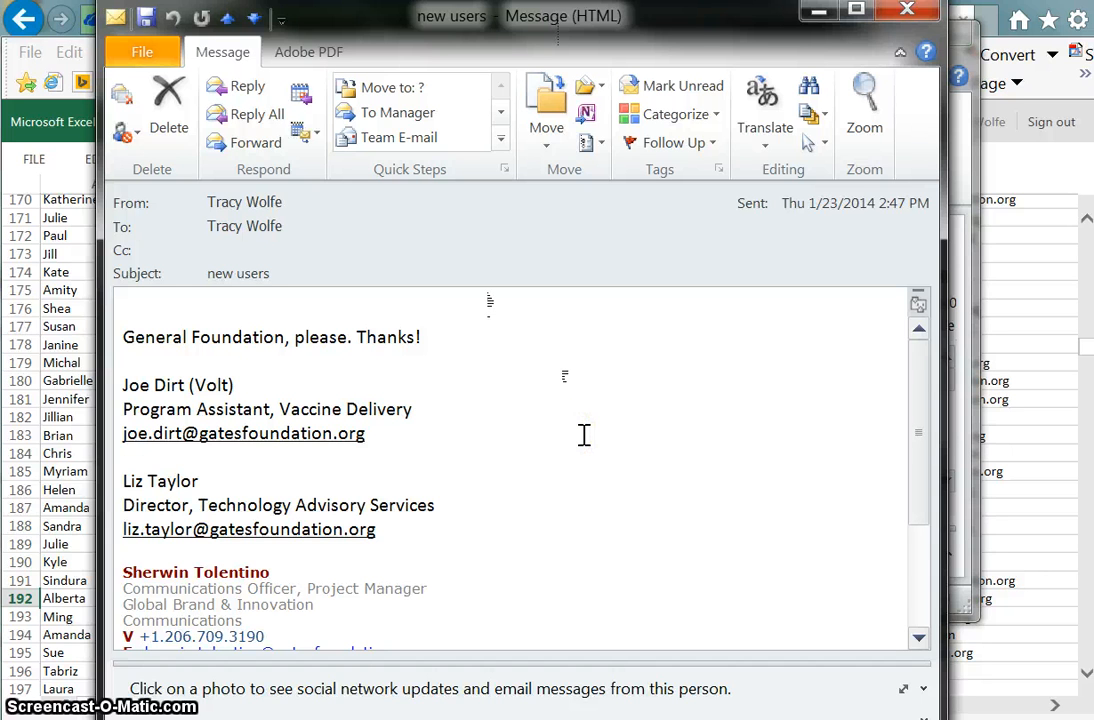
Step: Highlight the General Foundation request and each new user's details in the original message
left_click_drag(124, 337, 295, 337)
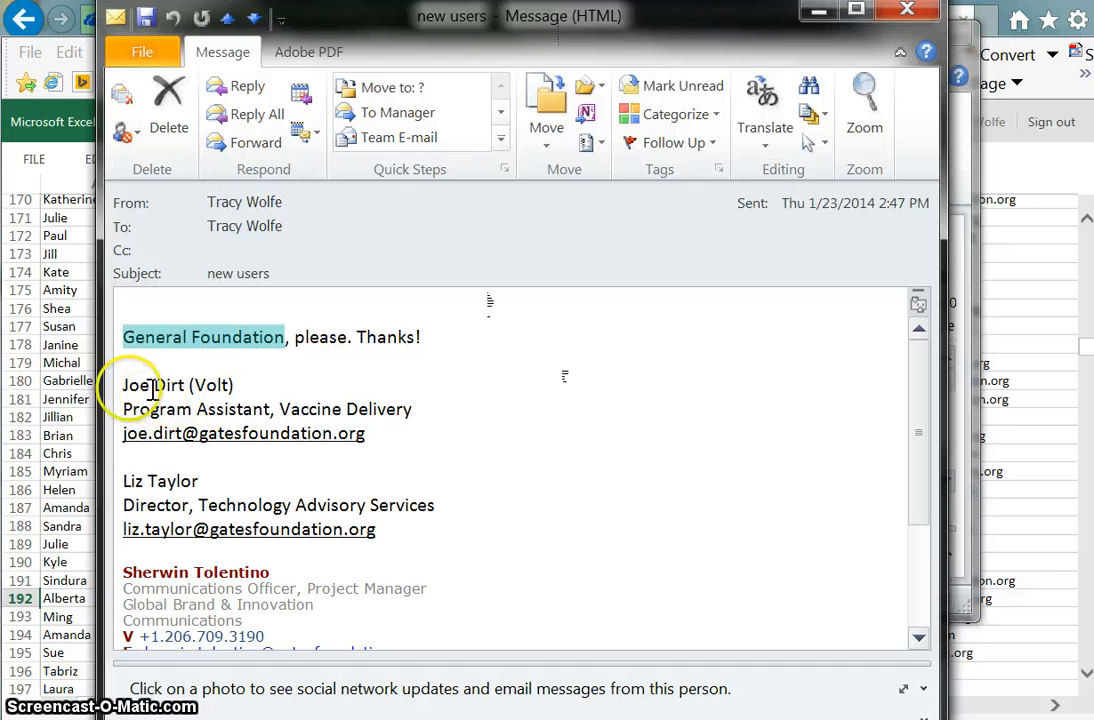
left_click_drag(140, 387, 423, 427)
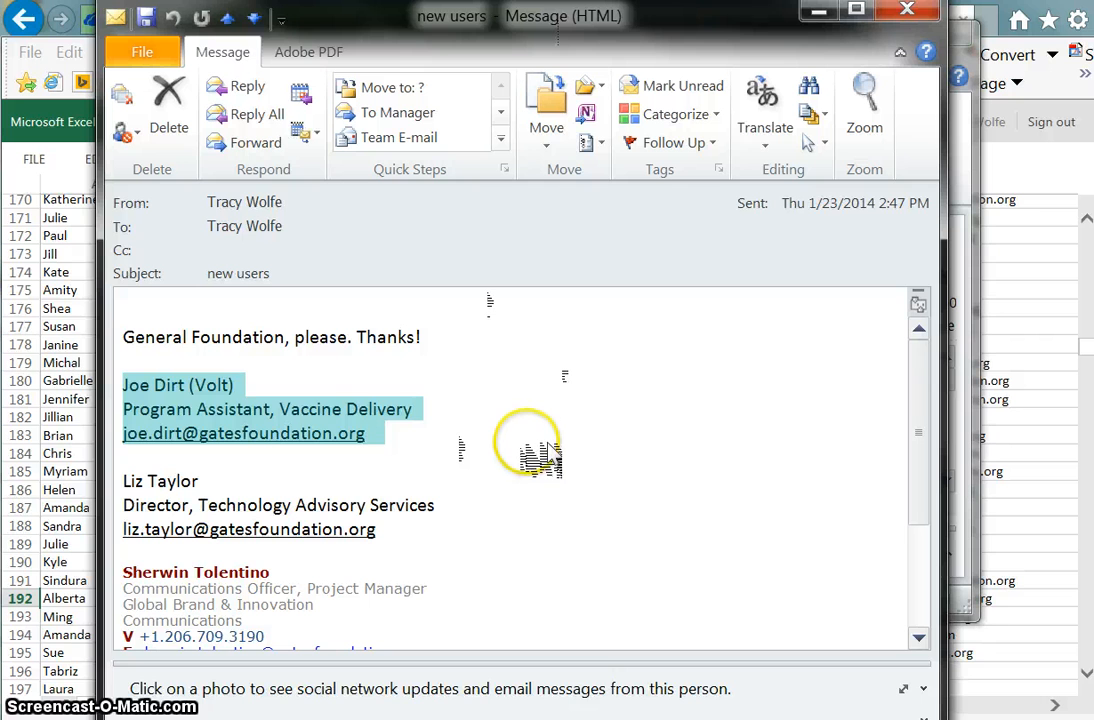
left_click(190, 398)
left_click(297, 383)
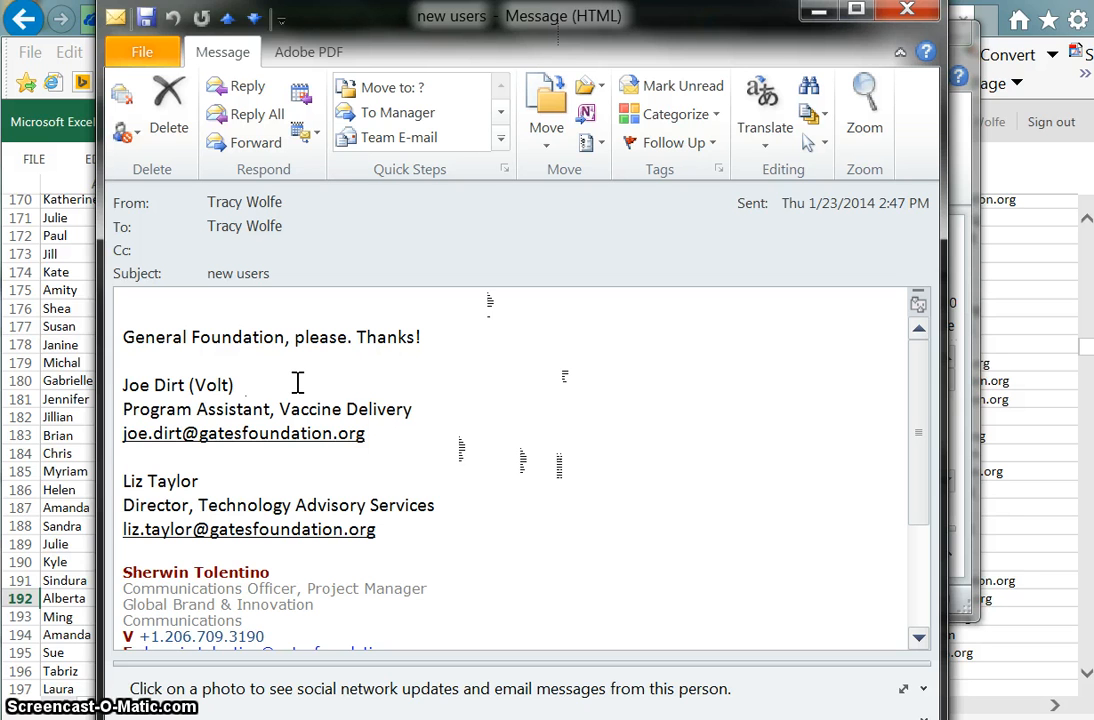
left_click(145, 480)
left_click_drag(145, 480, 415, 517)
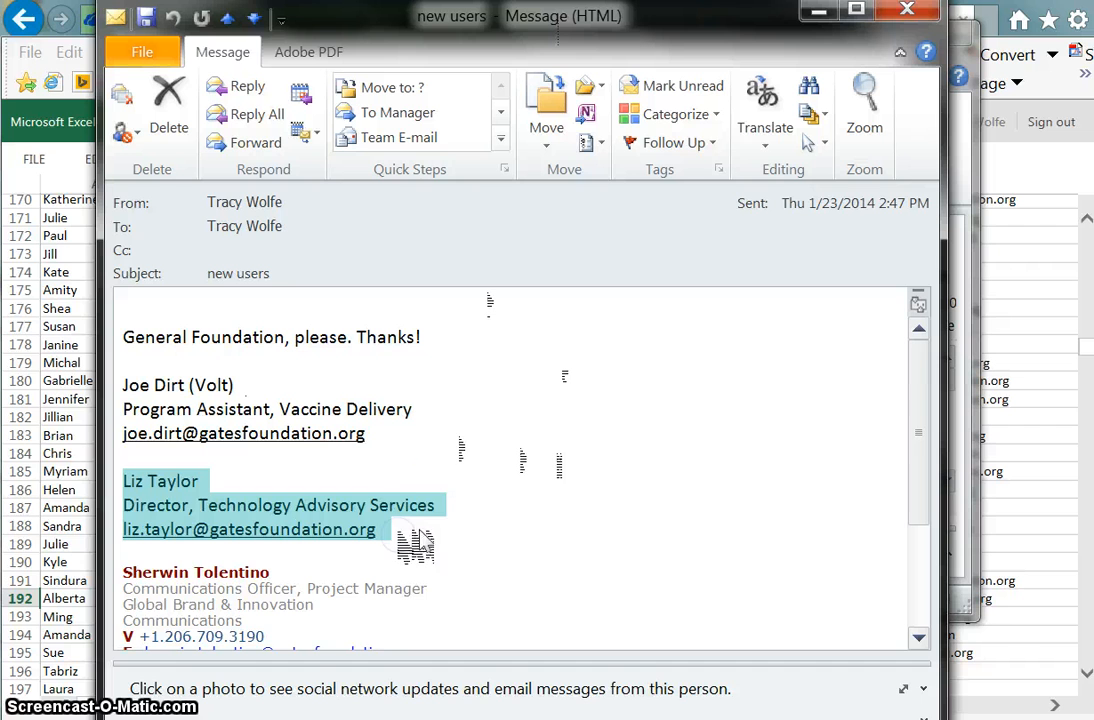
left_click(496, 464)
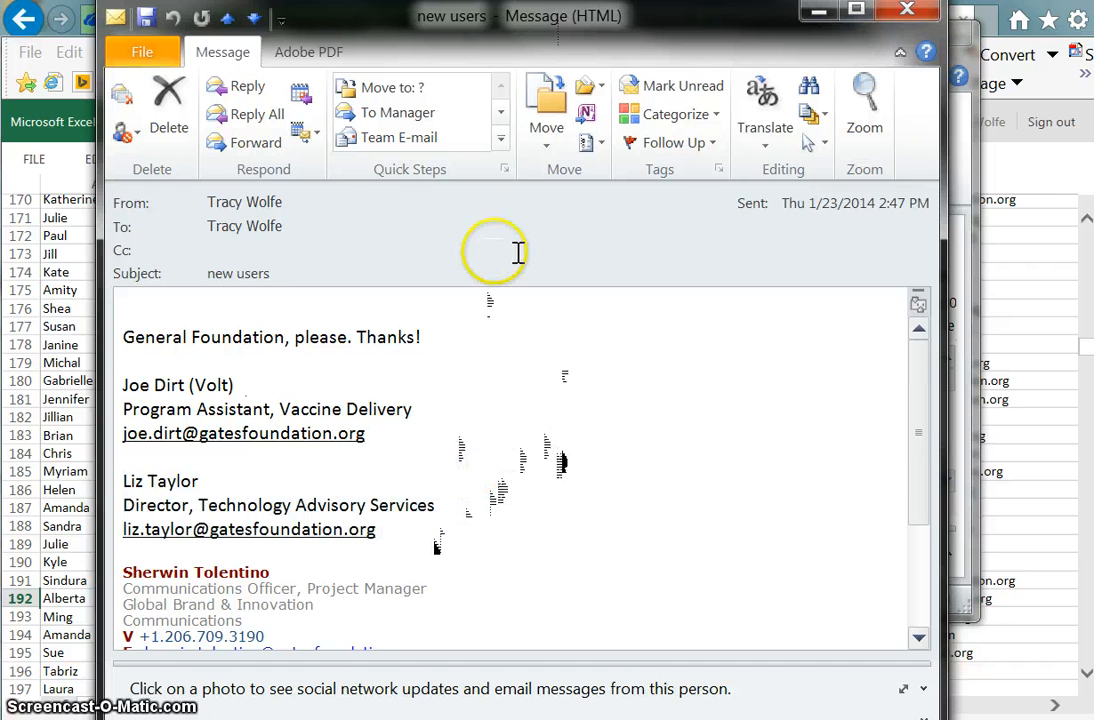
Step: Reply to all noting credentials are below, adding Username: and Password: lines under the first user
left_click(257, 120)
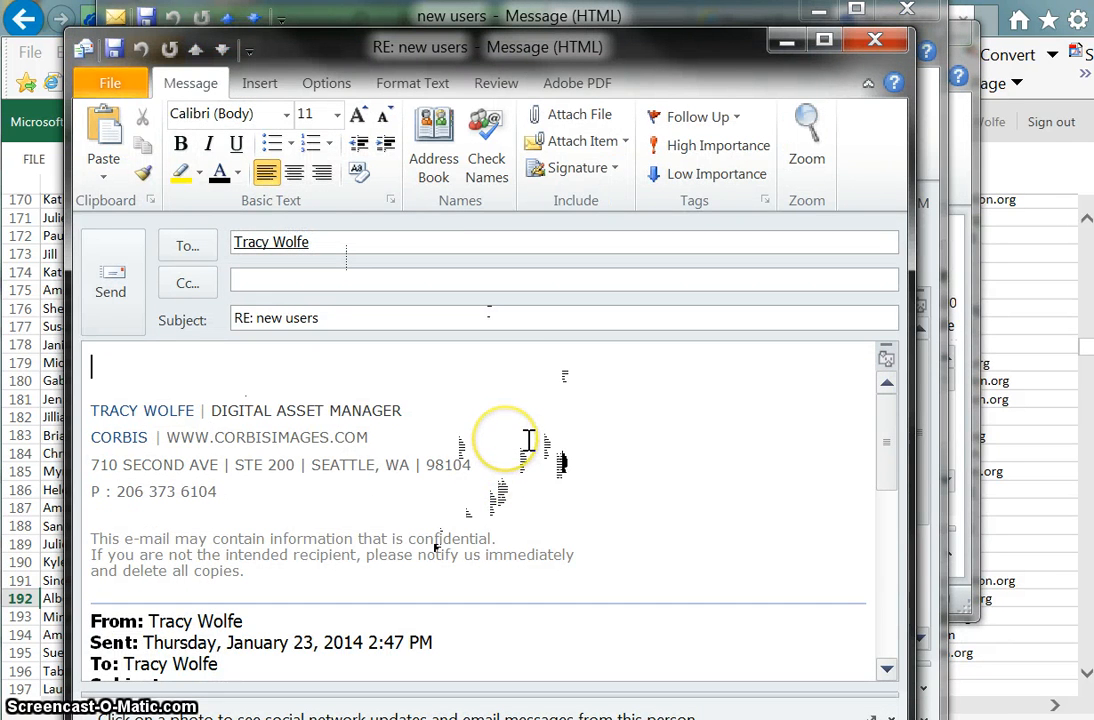
type("See c")
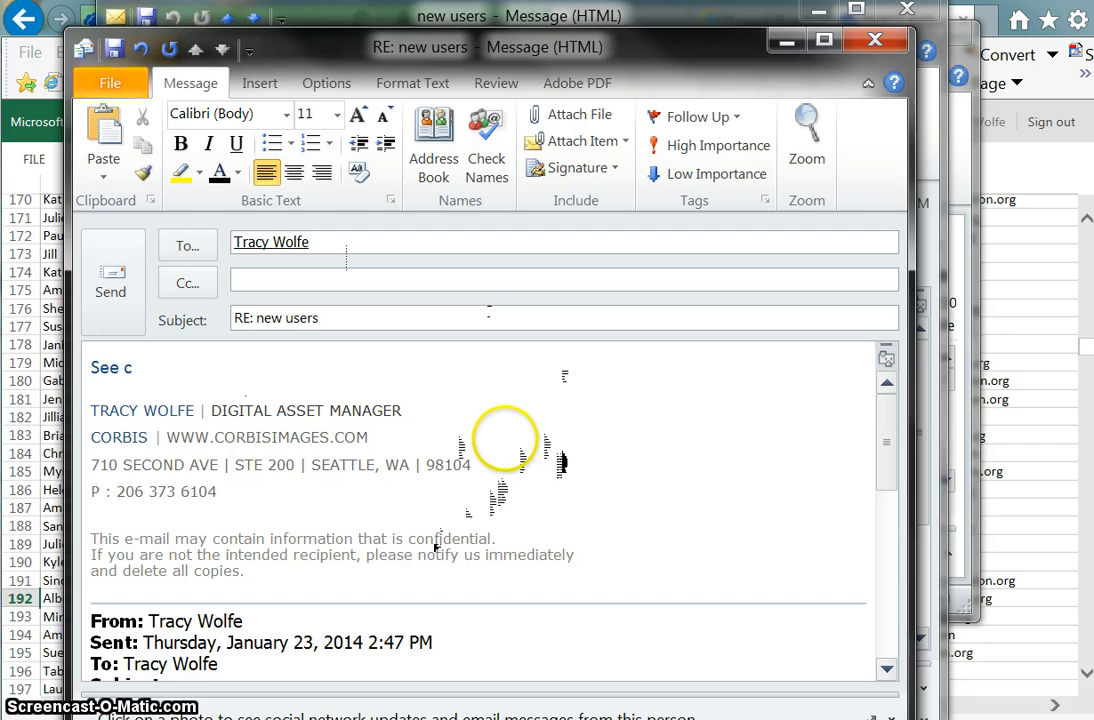
type("redentials below:")
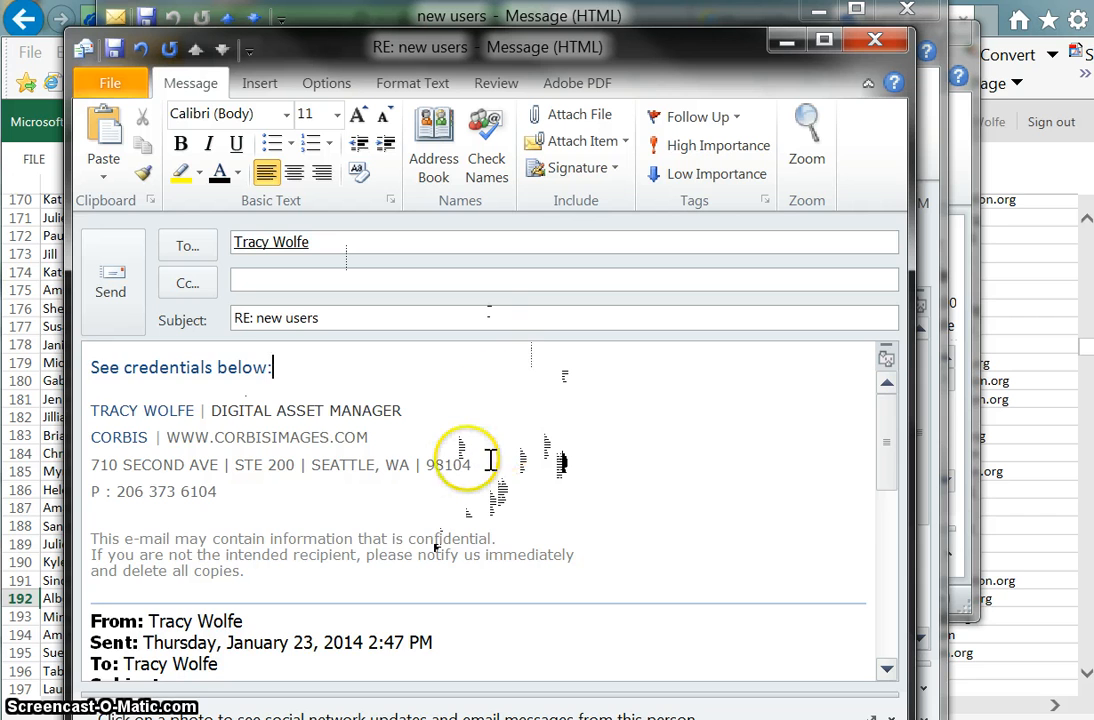
scroll(489, 457, "down", 8)
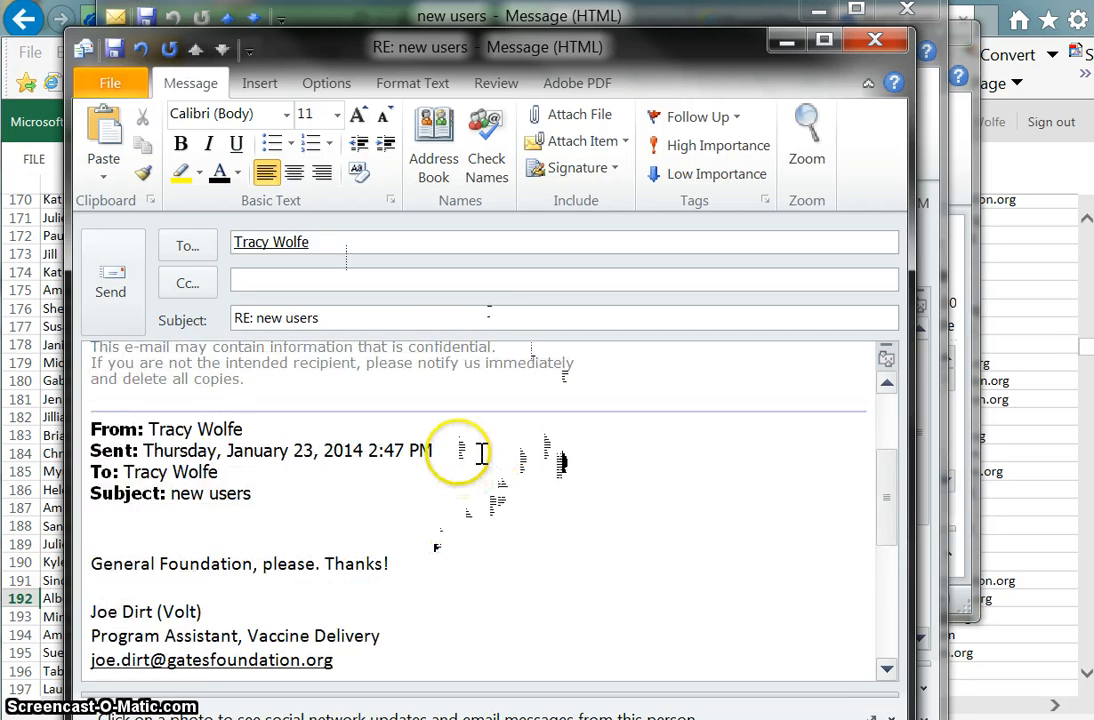
left_click(441, 420)
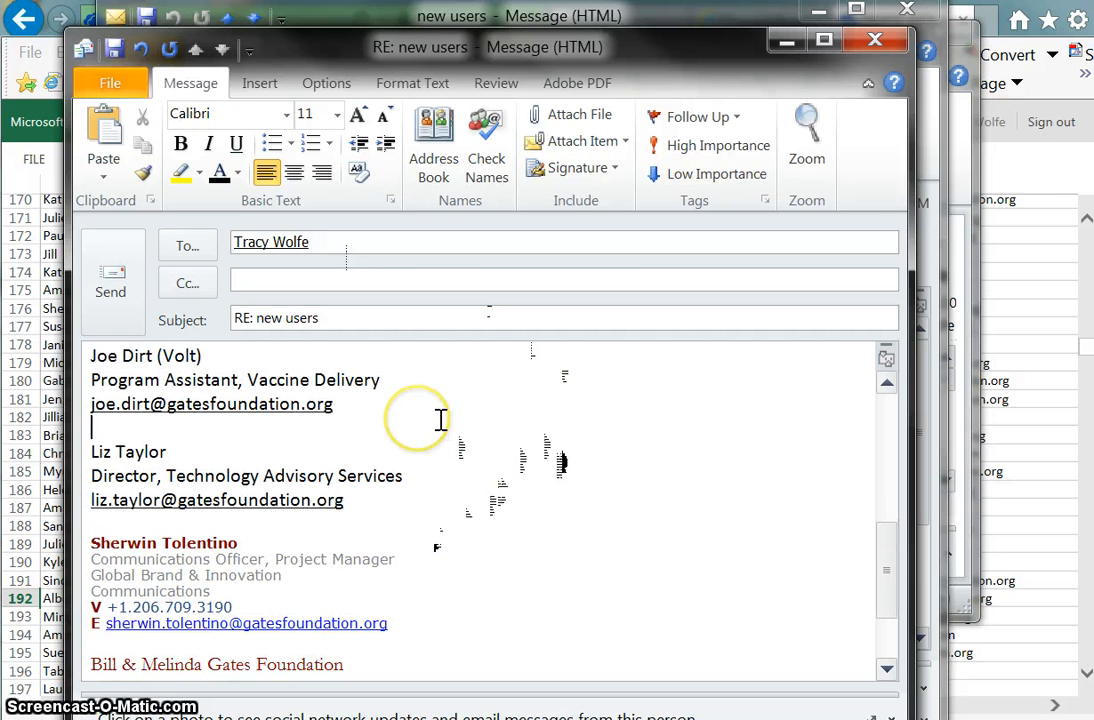
type("Username")
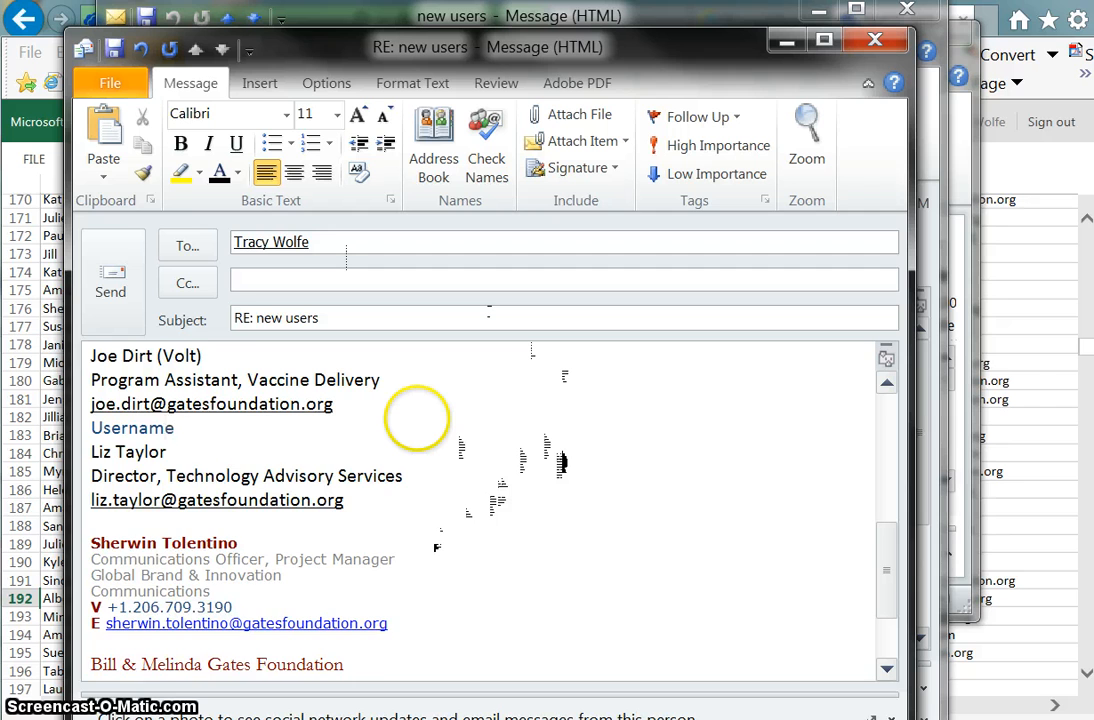
type(":")
key("Return")
type("Pa")
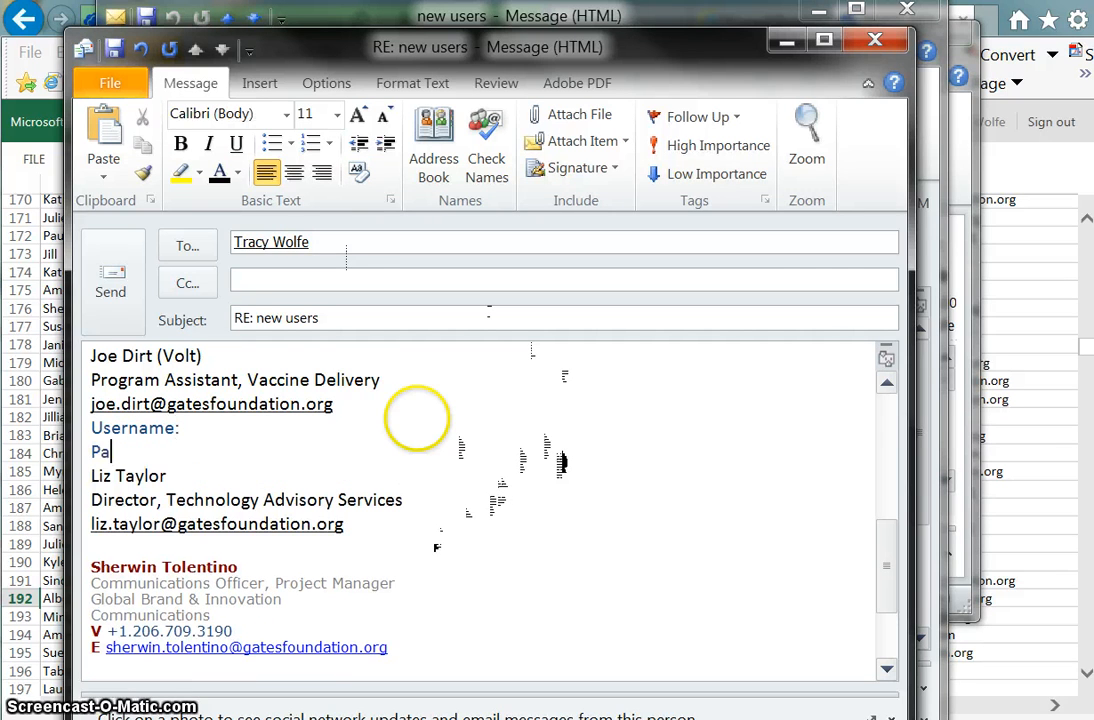
type("ssword:")
key("Return")
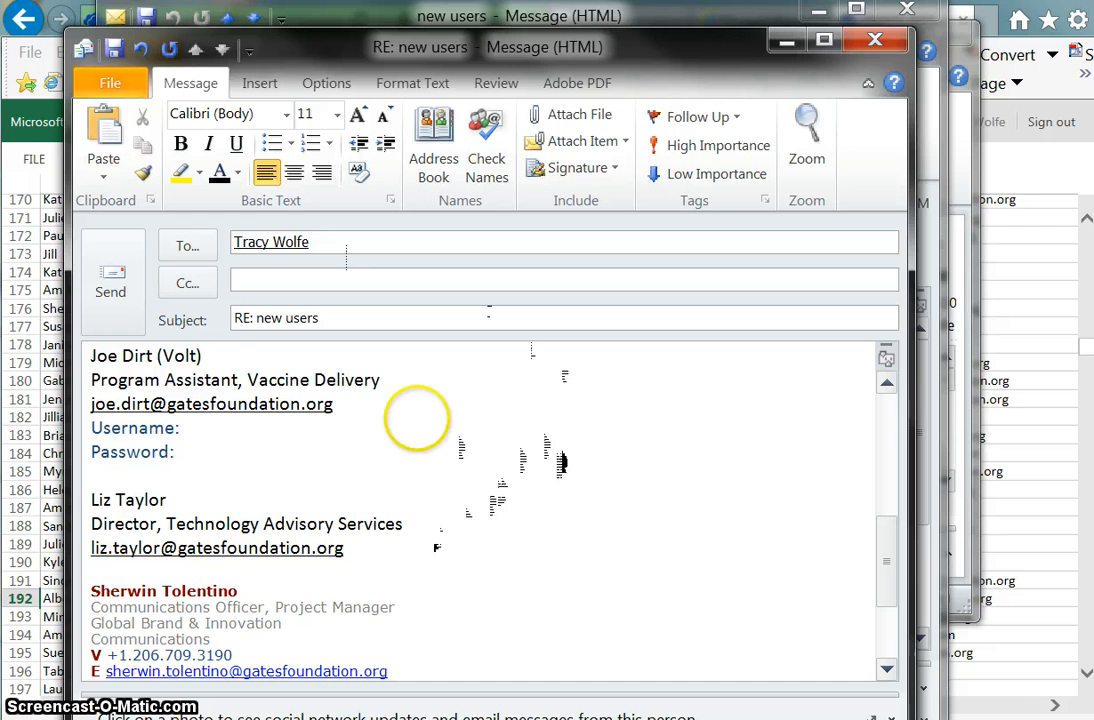
Step: Add Username: and Password: lines under the second user's e-mail address
left_click(408, 566)
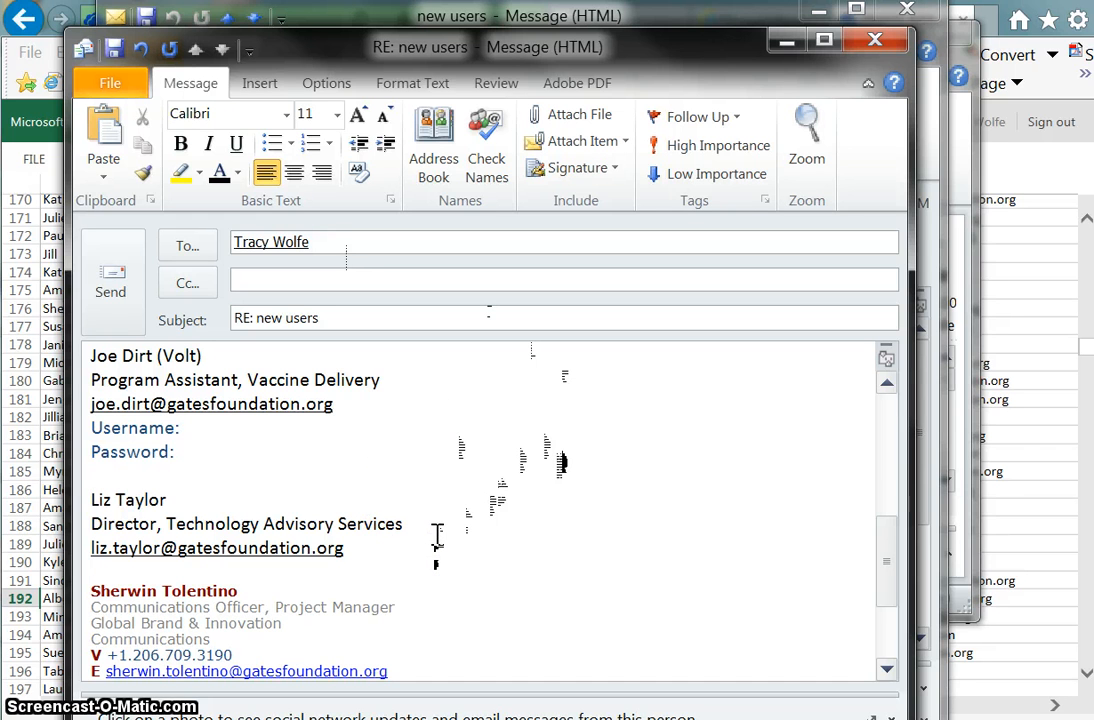
type("Username")
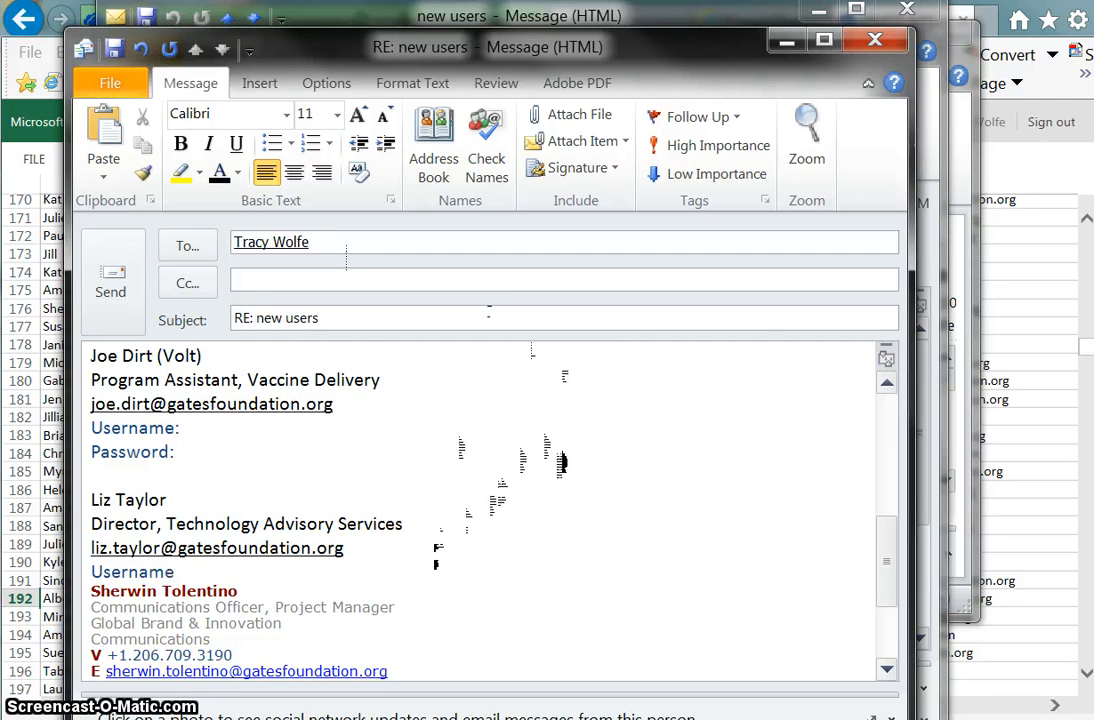
type(":")
key("Return")
type("Pa")
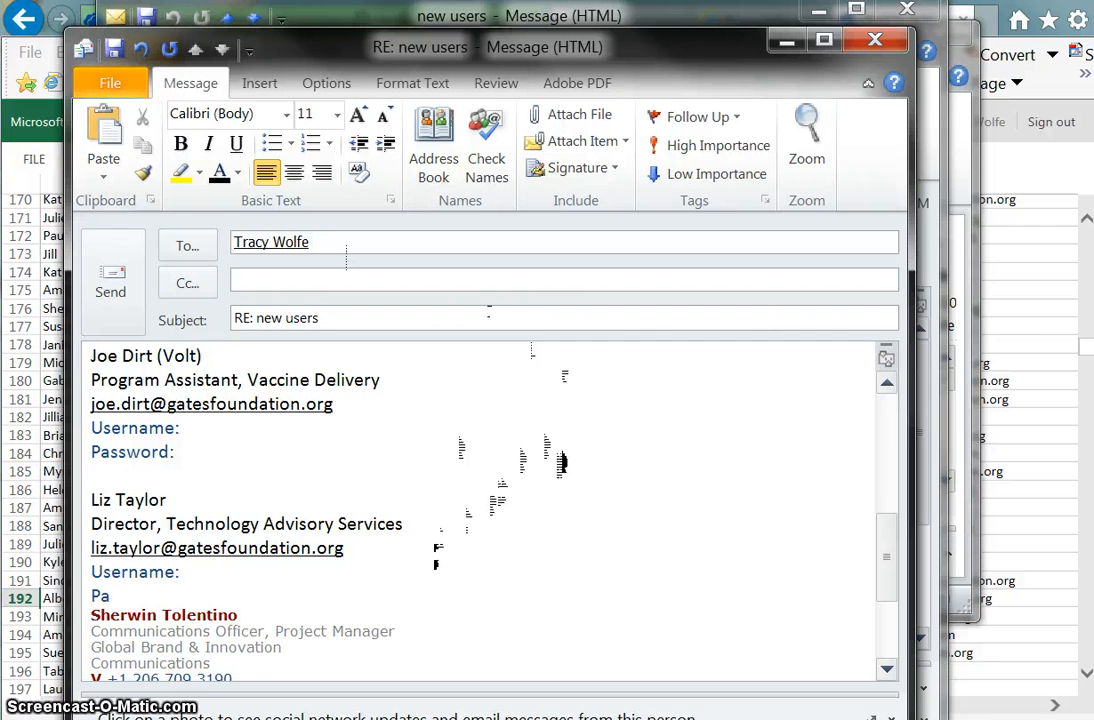
type("ssword")
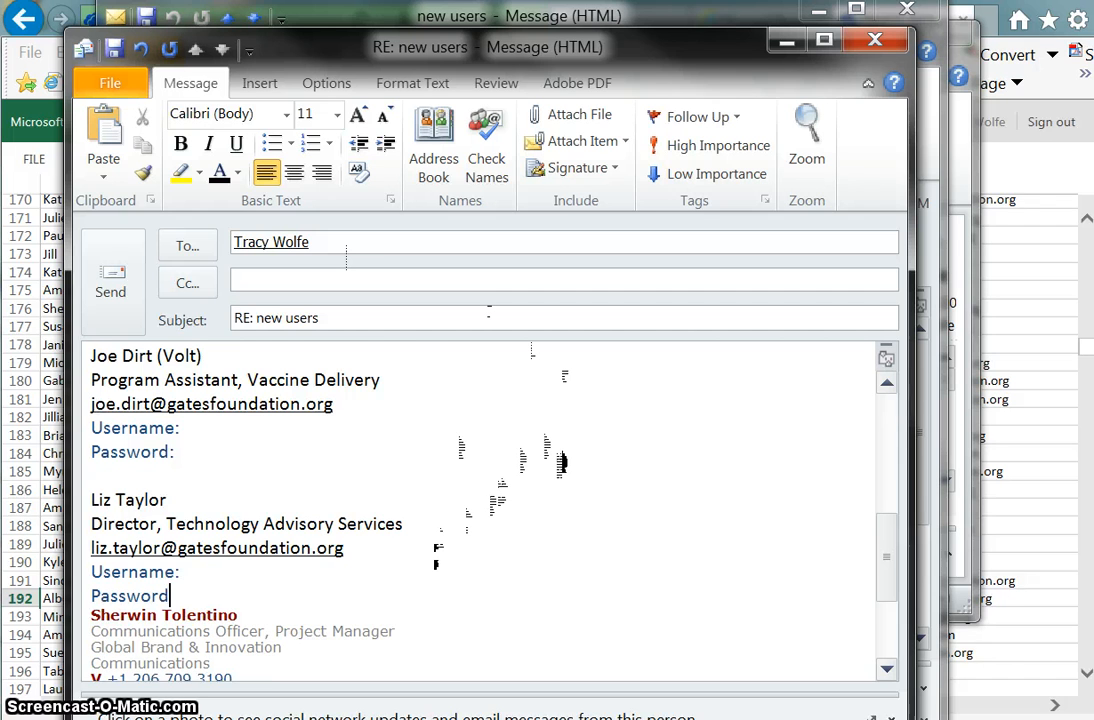
type(":")
key("Return")
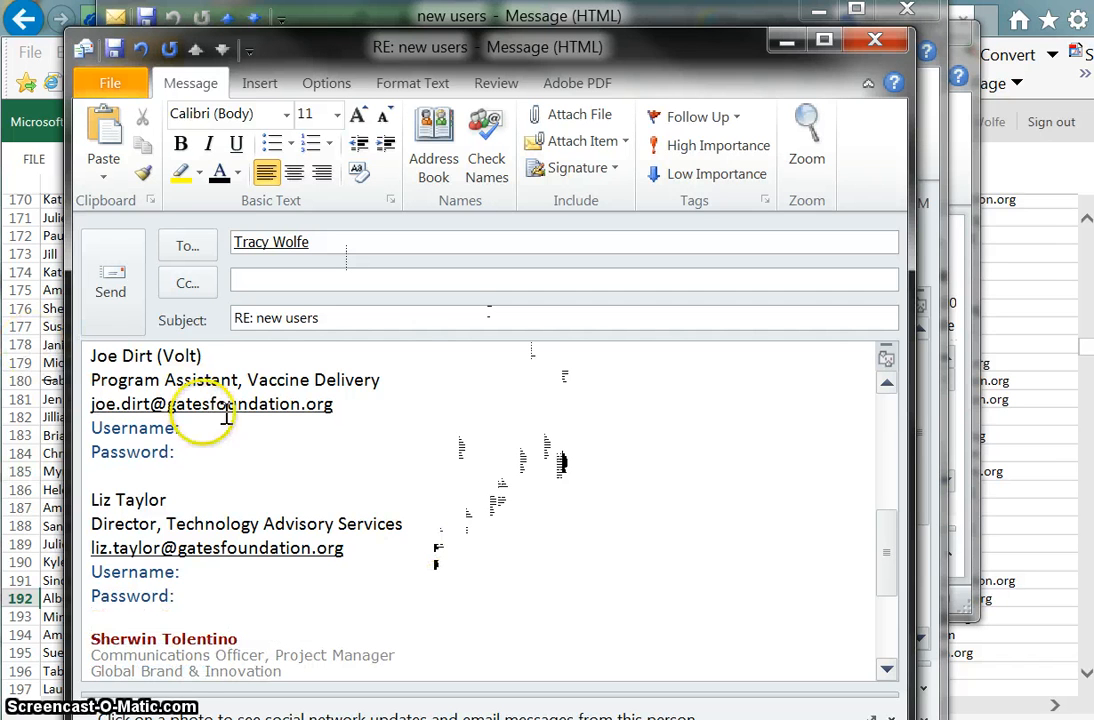
left_click(263, 432)
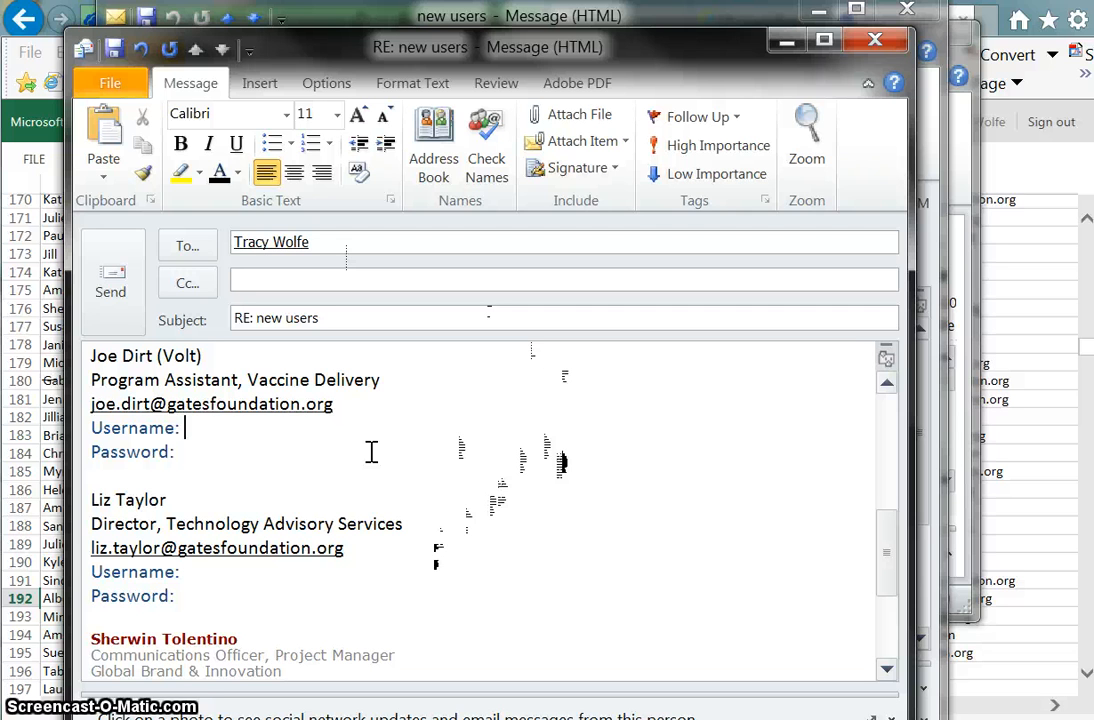
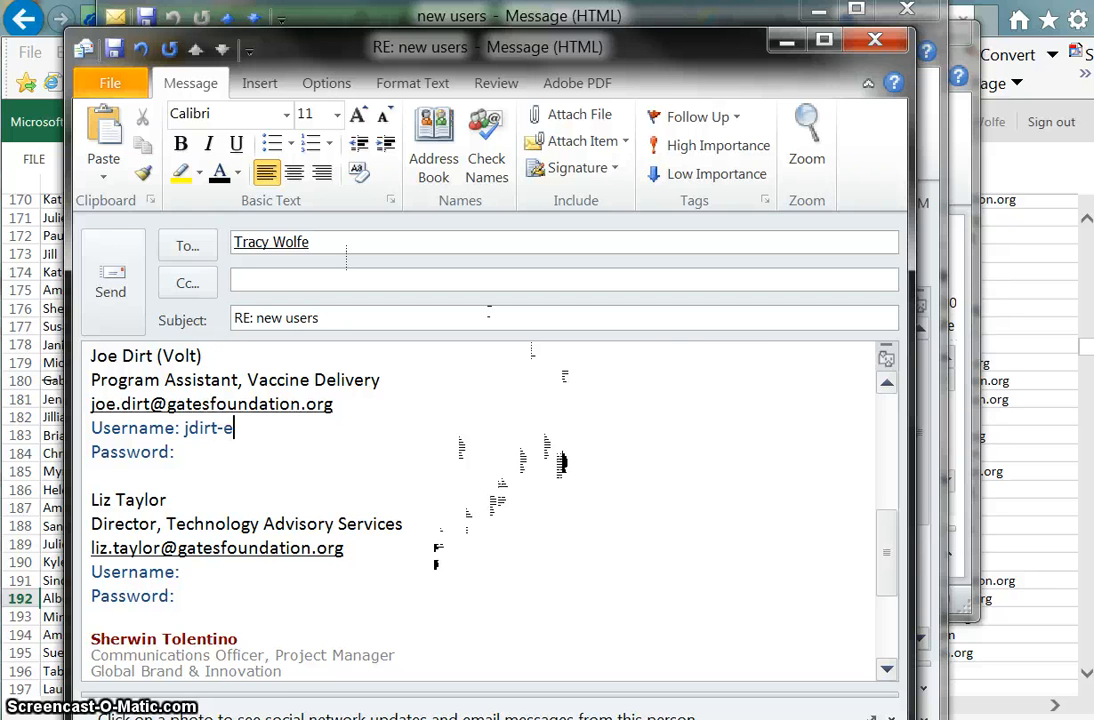
Step: Enter the first new user's username and password after their Username and Password labels
left_click(225, 454)
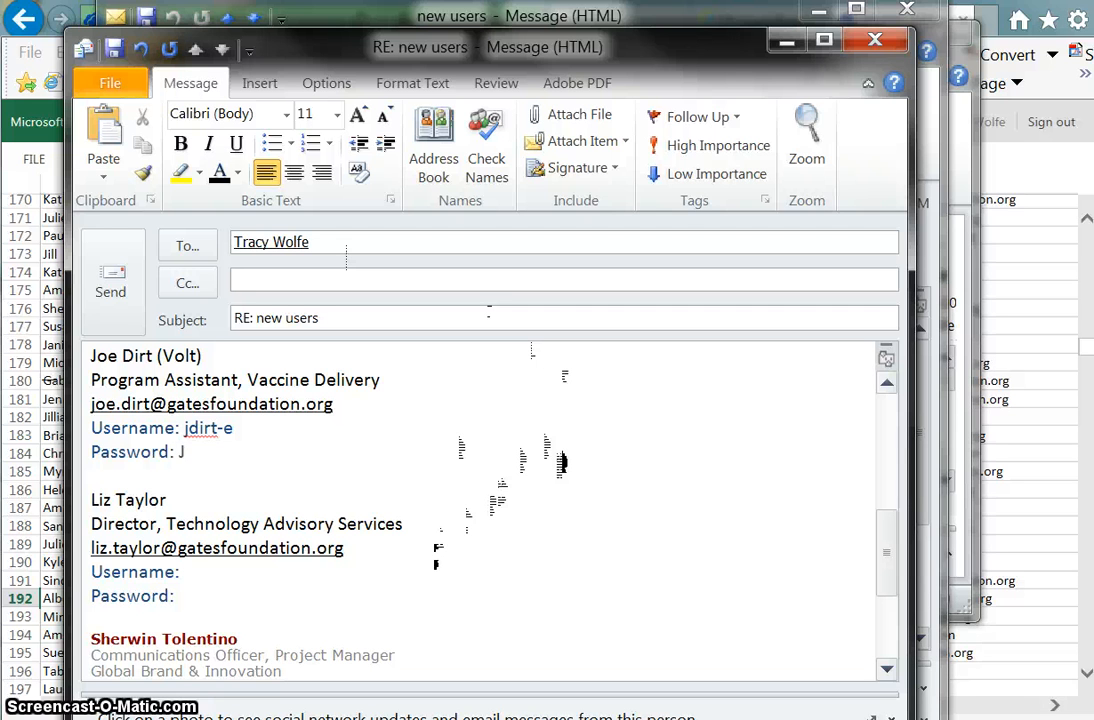
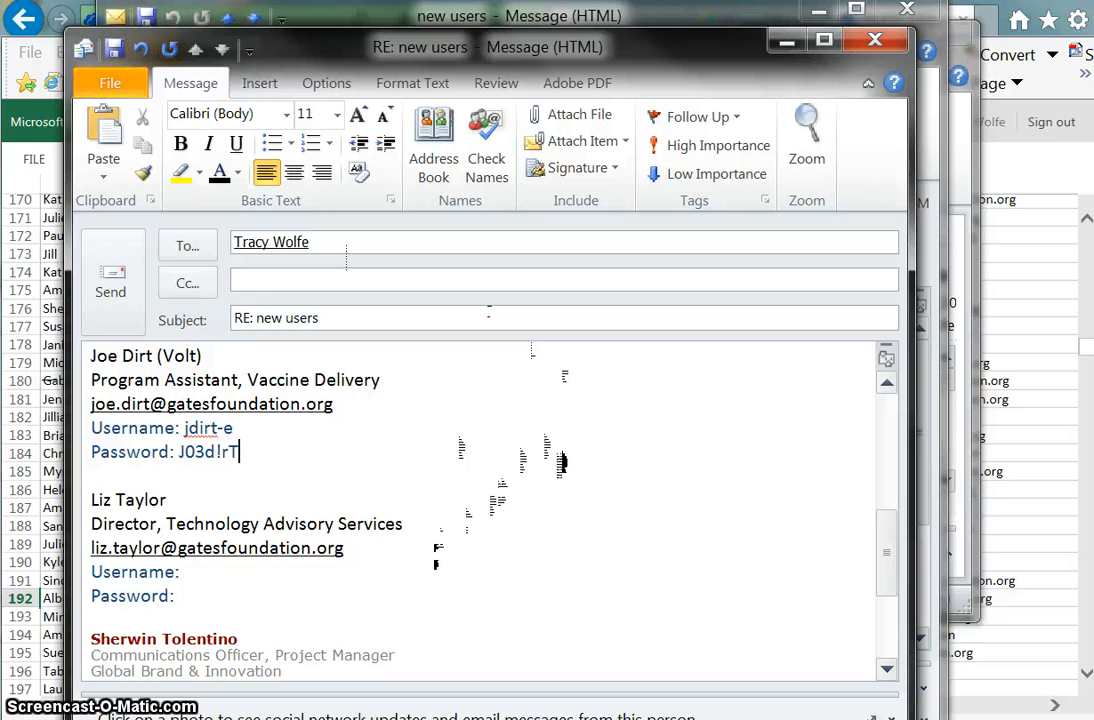
left_click(235, 450)
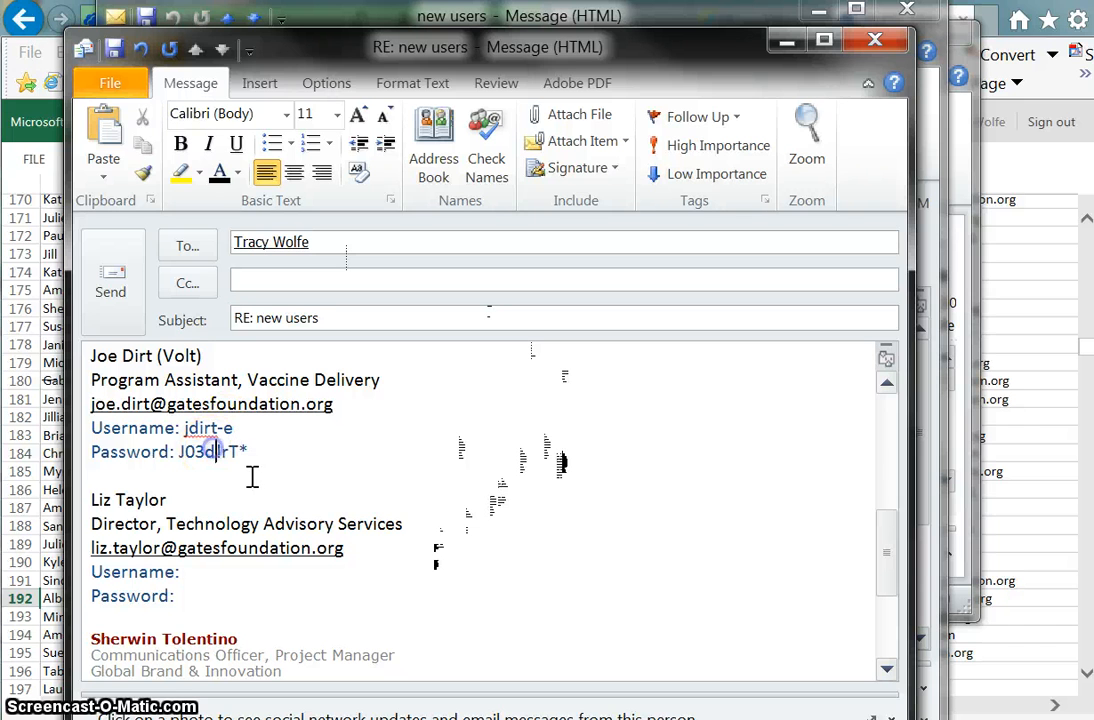
left_click(260, 581)
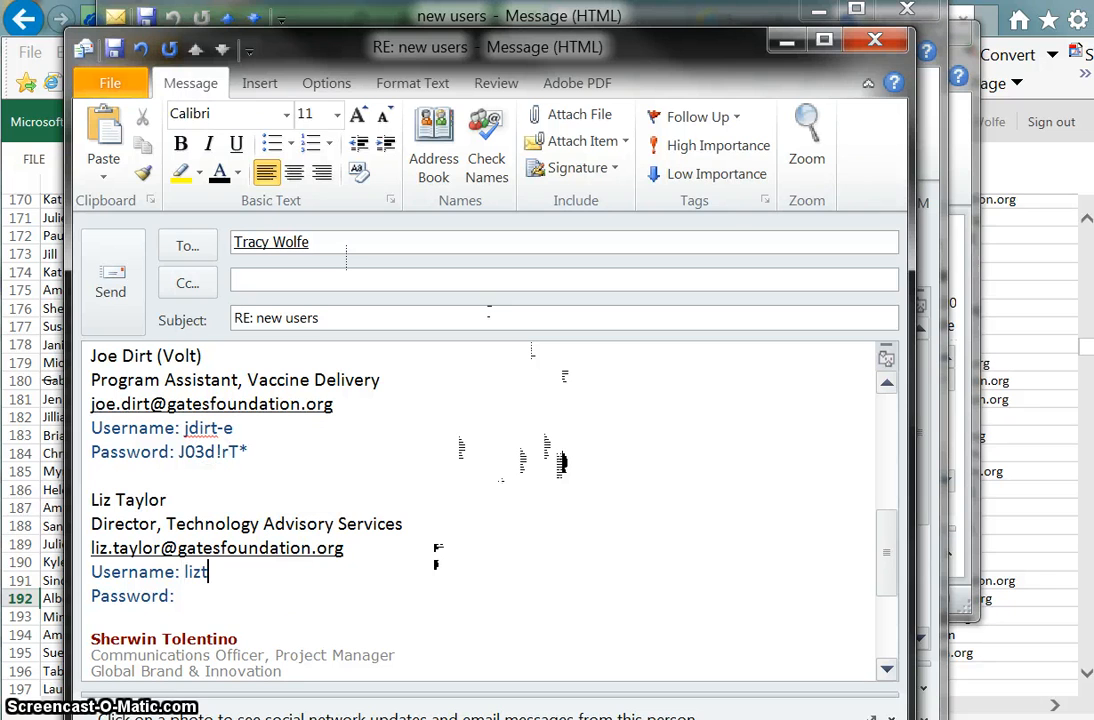
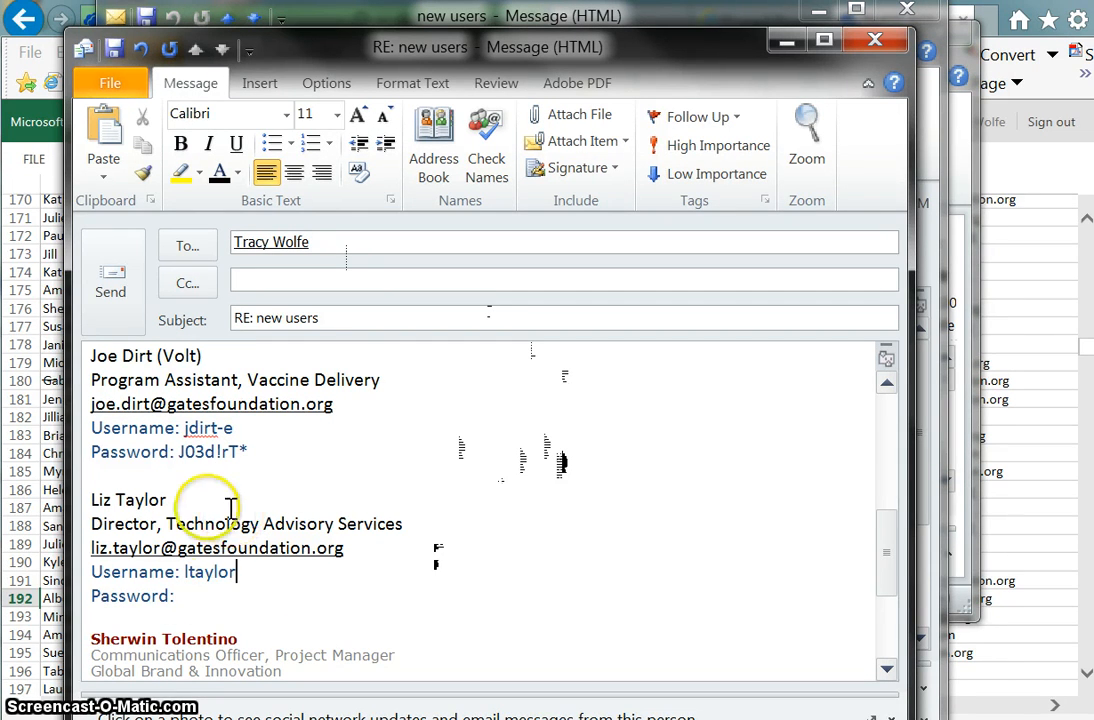
Step: Enter the second new user's username and password after their Username and Password labels
left_click(222, 590)
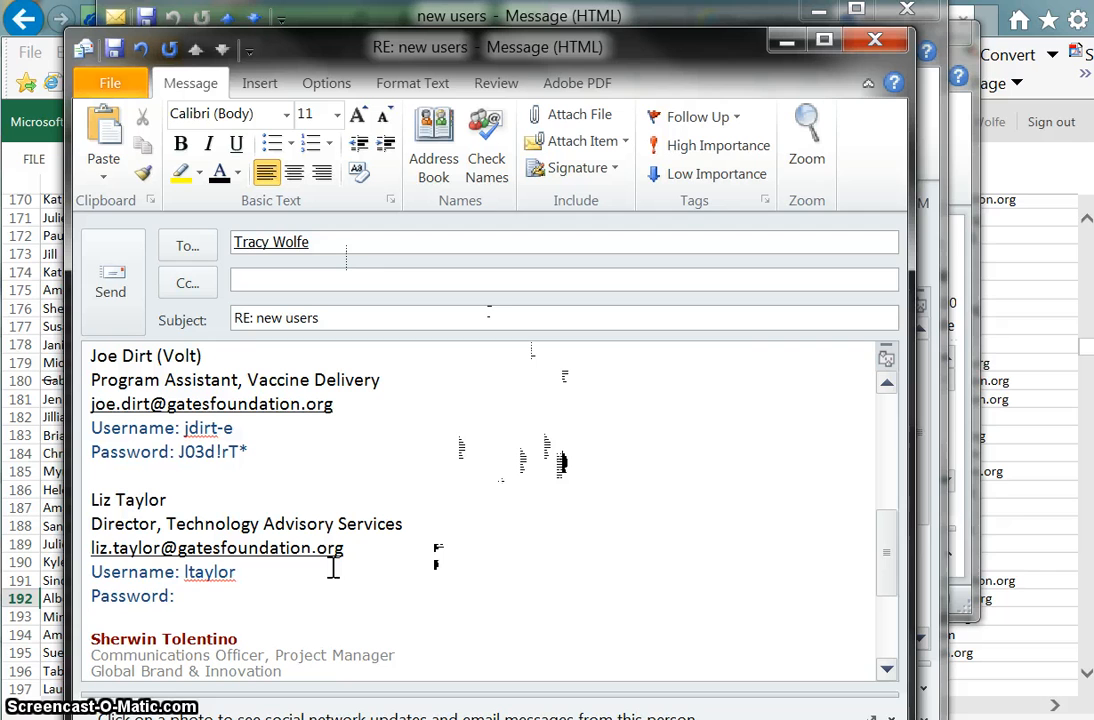
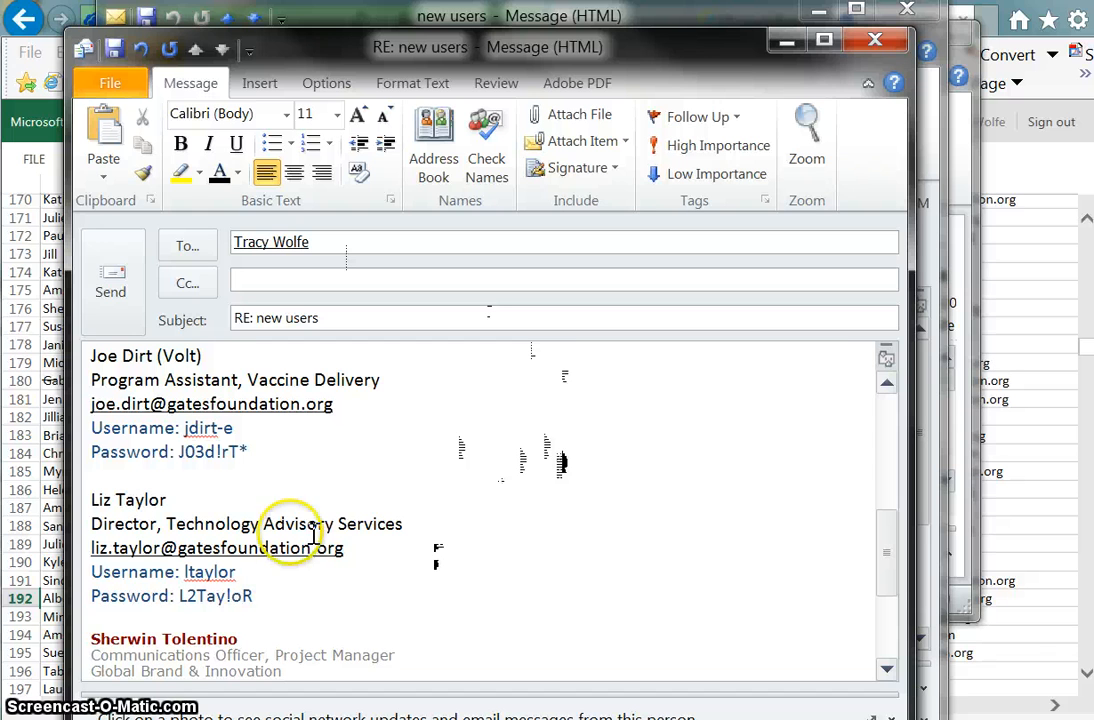
left_click(308, 591)
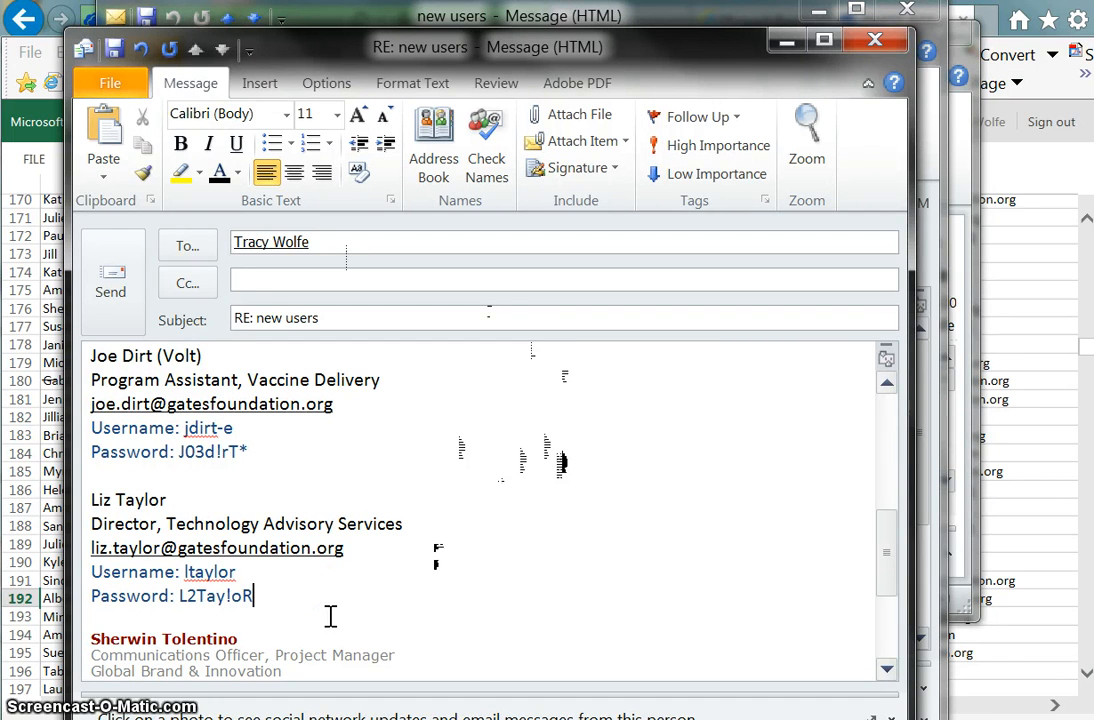
left_click(330, 611)
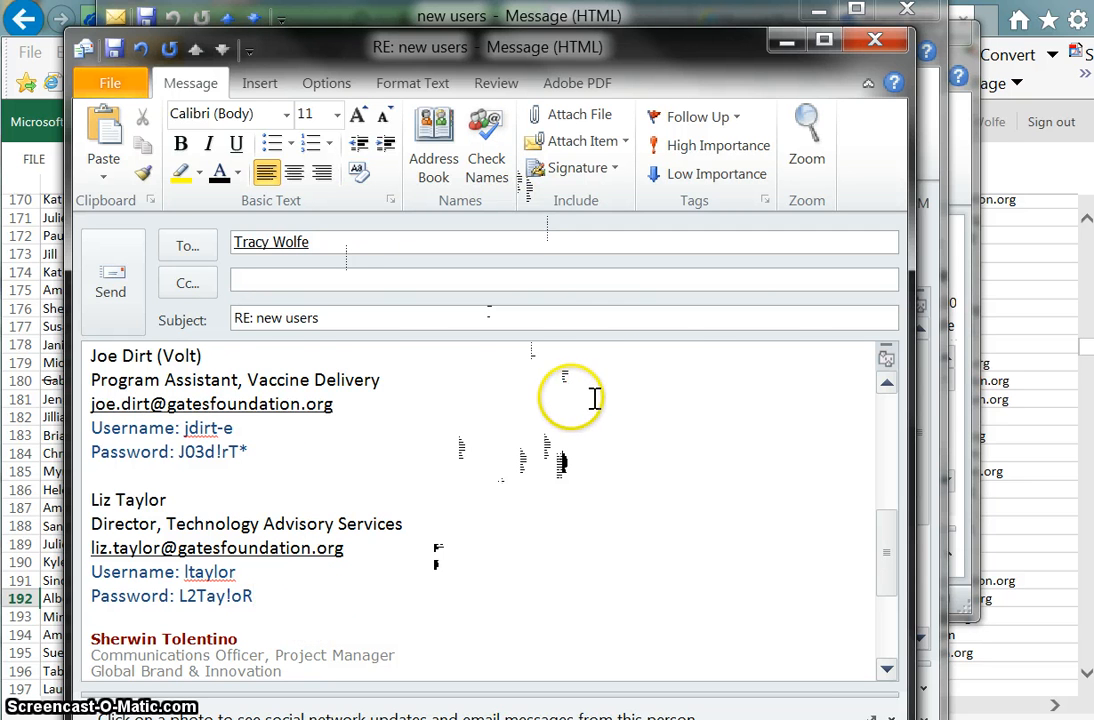
Step: Move the reply aside, close the original new users message and minimize Outlook
left_click_drag(562, 42, 1093, 58)
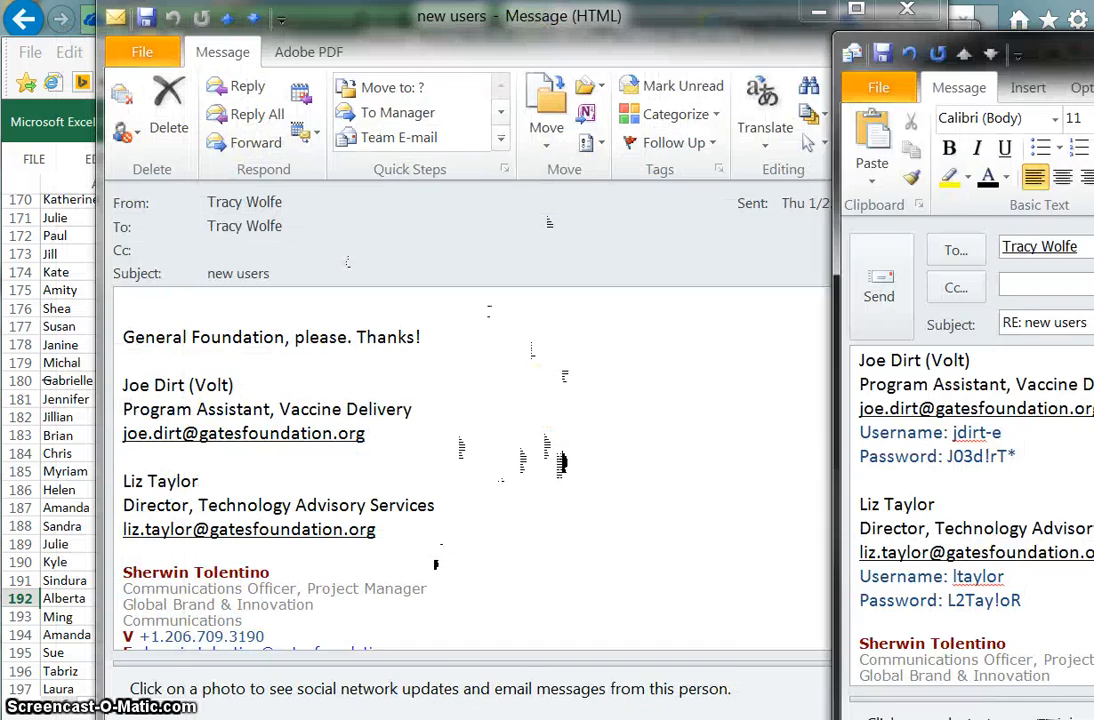
left_click(916, 14)
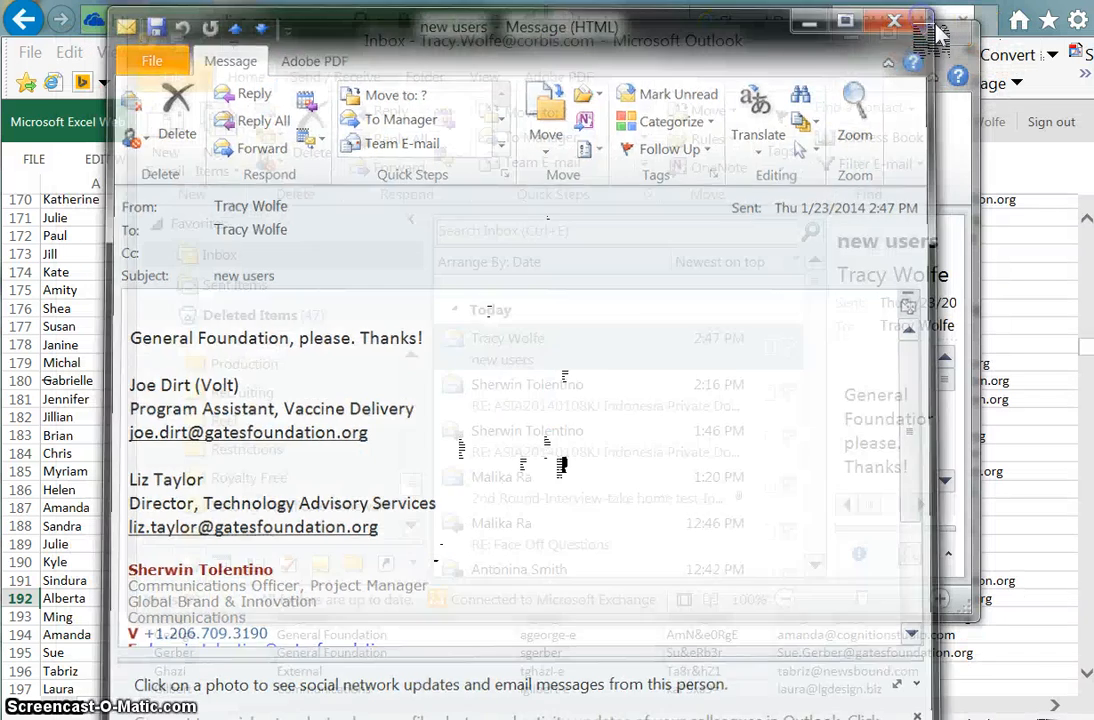
left_click(849, 32)
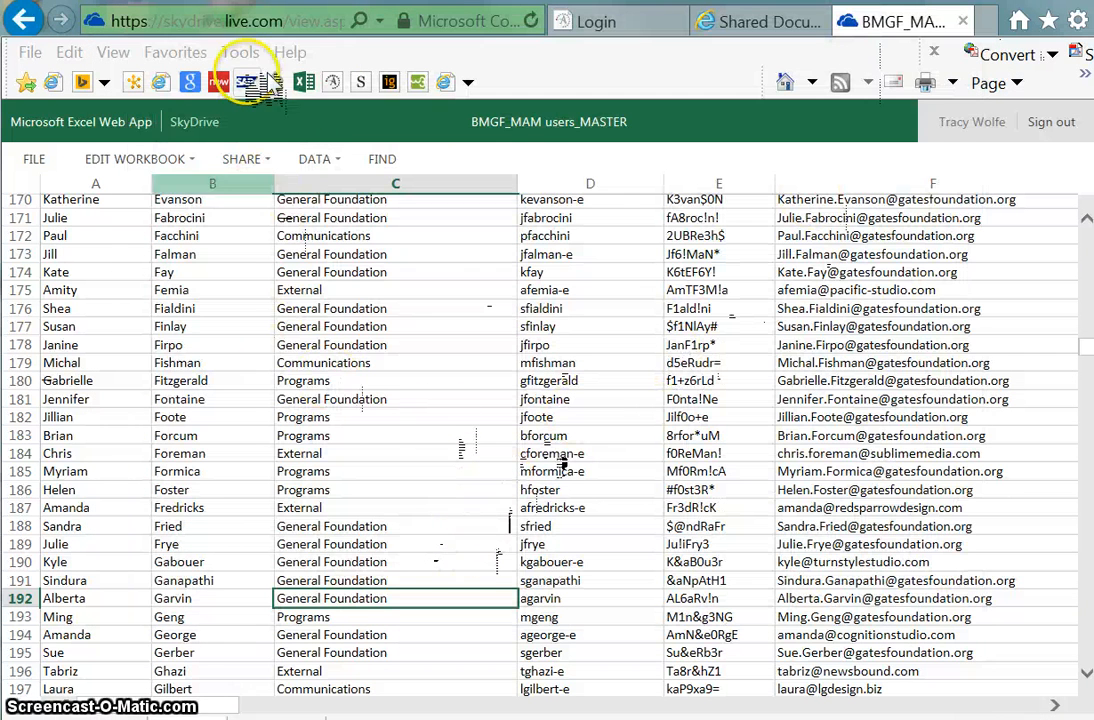
left_click_drag(352, 0, 353, 11)
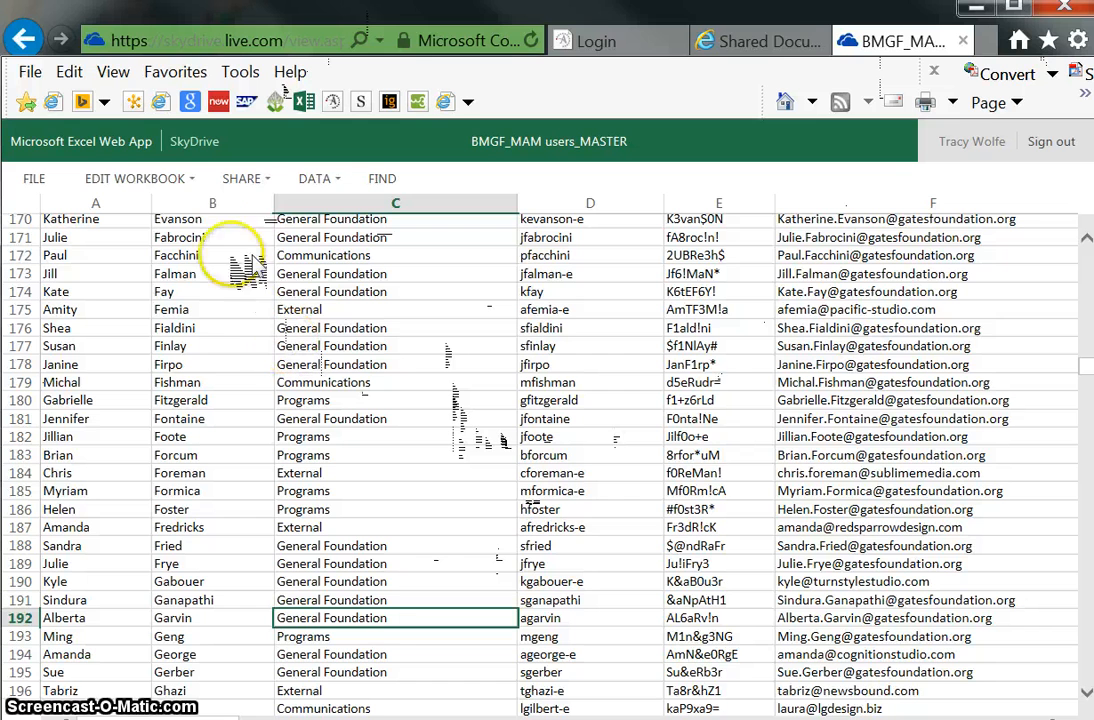
Step: Open the BMGF_MAM users_MASTER workbook for editing in Excel Web App
left_click(150, 180)
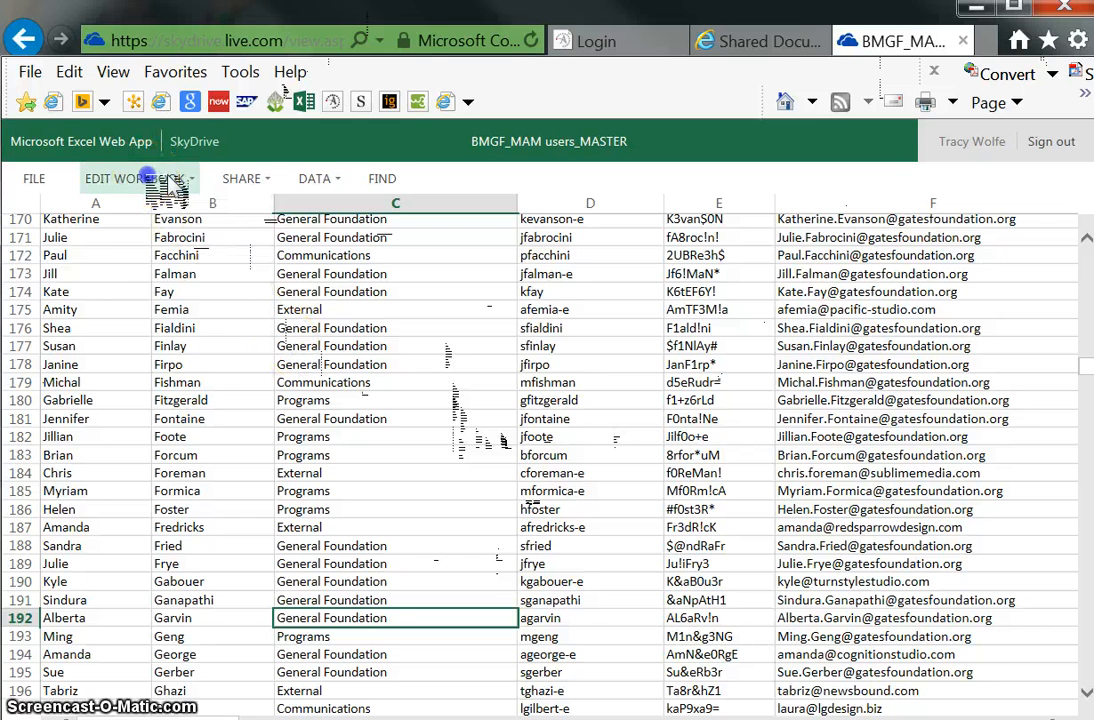
left_click(178, 280)
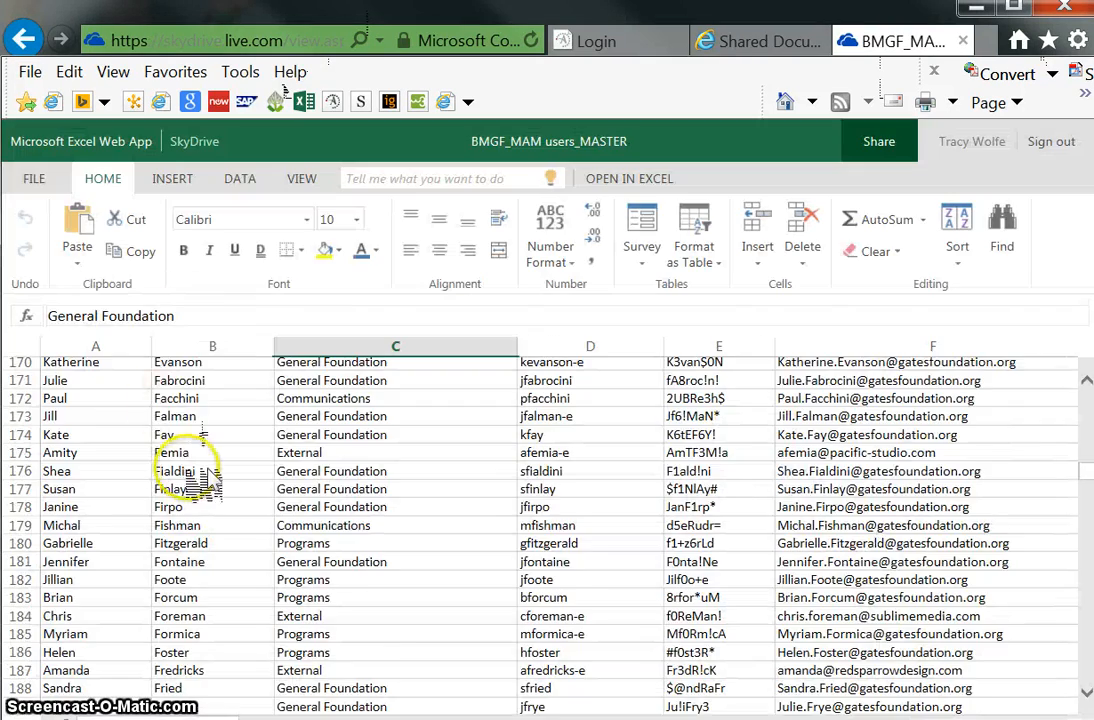
scroll(212, 478, "up", 1)
scroll(212, 478, "up", 12)
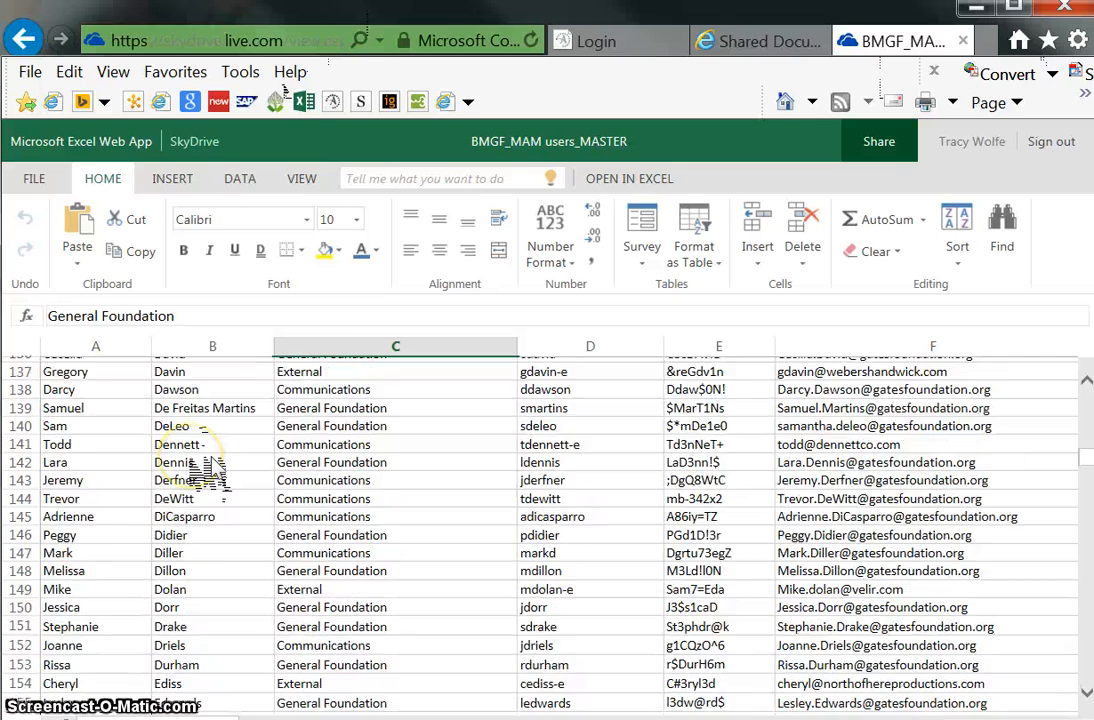
Step: Insert a blank row at row 149
scroll(212, 478, "down", 2)
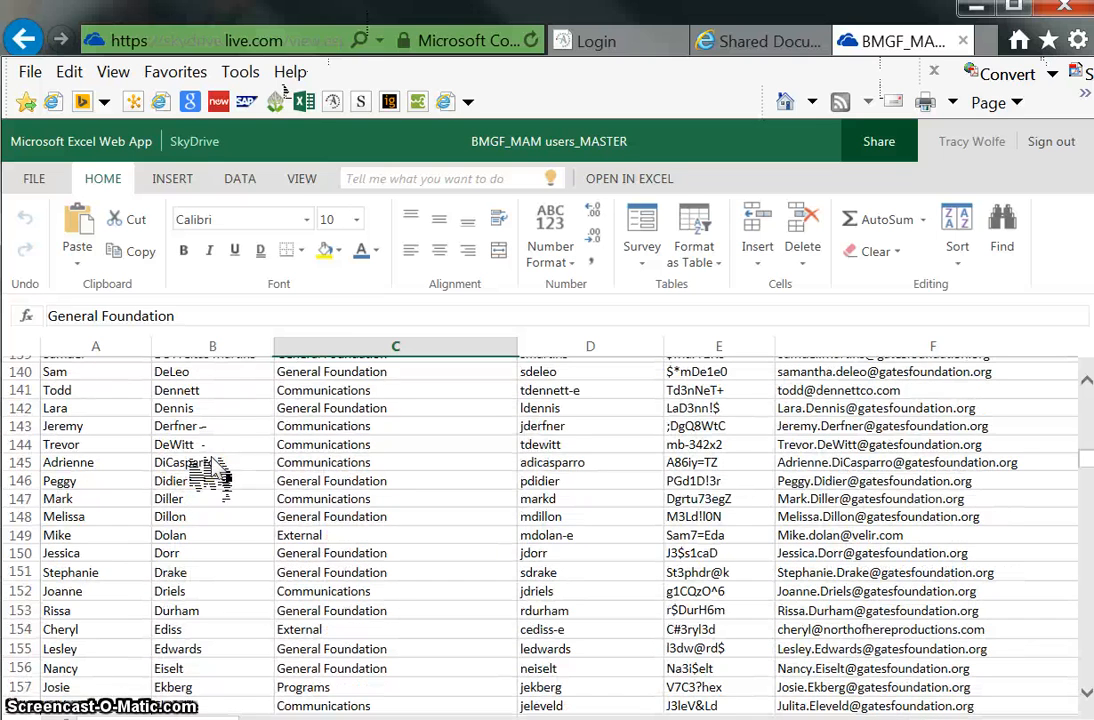
left_click(40, 538)
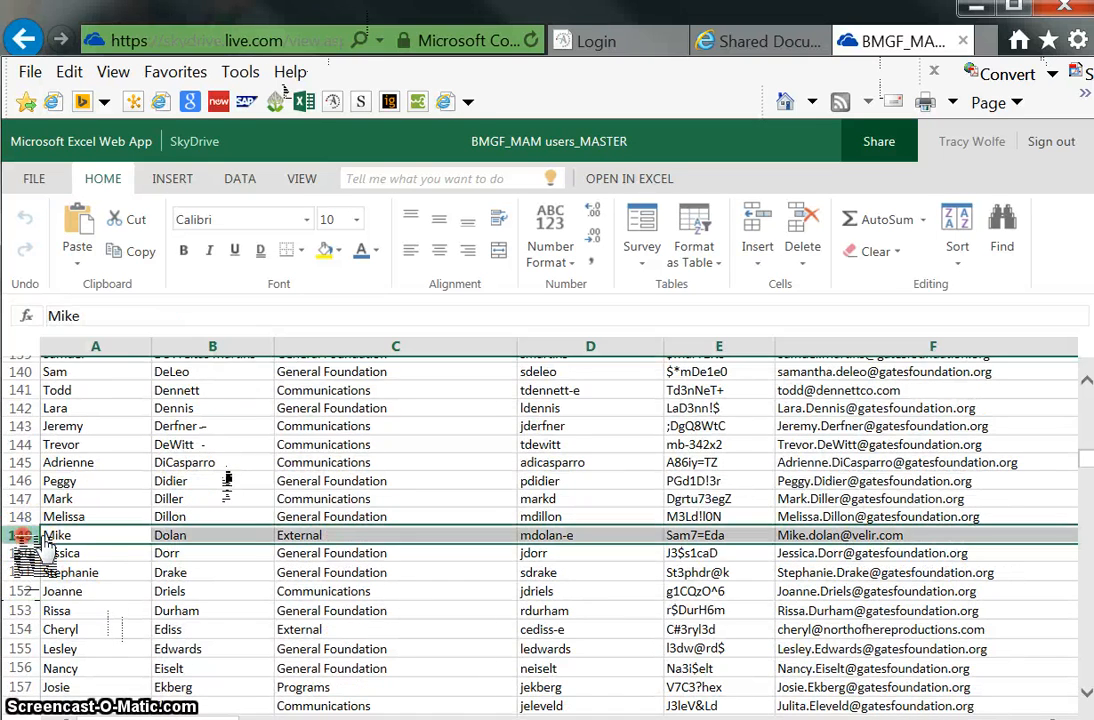
right_click(22, 538)
left_click(90, 633)
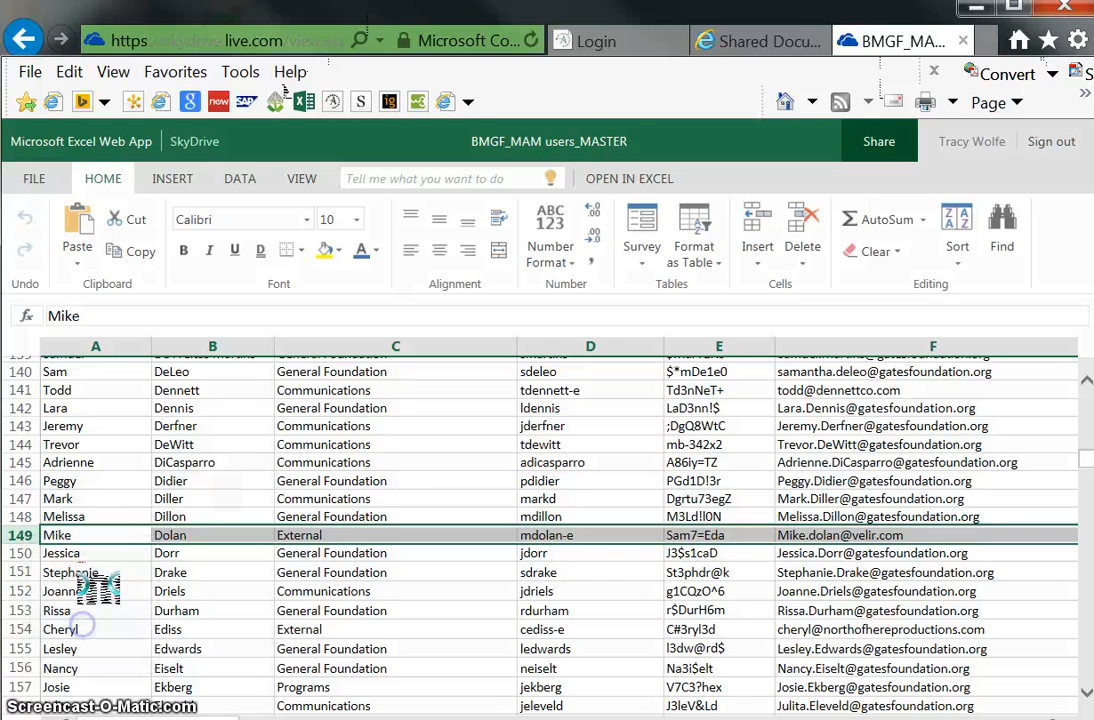
Step: Fill A149:D149 with the new user's first name, last name, General Foundation and username
left_click(110, 535)
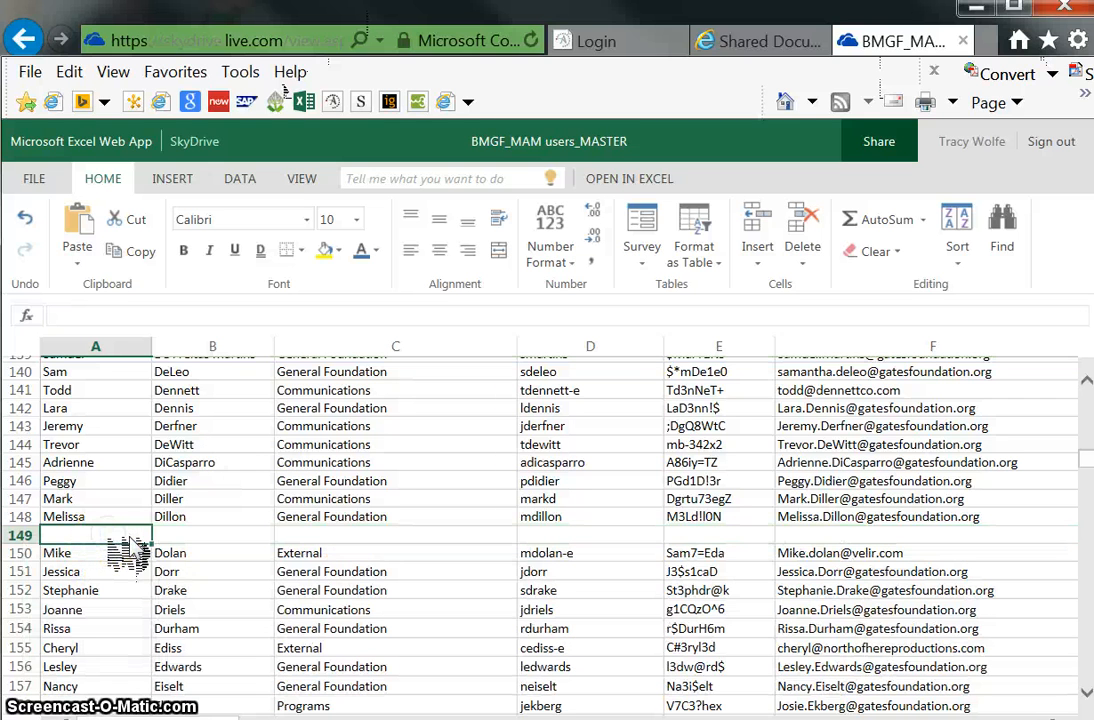
type("H")
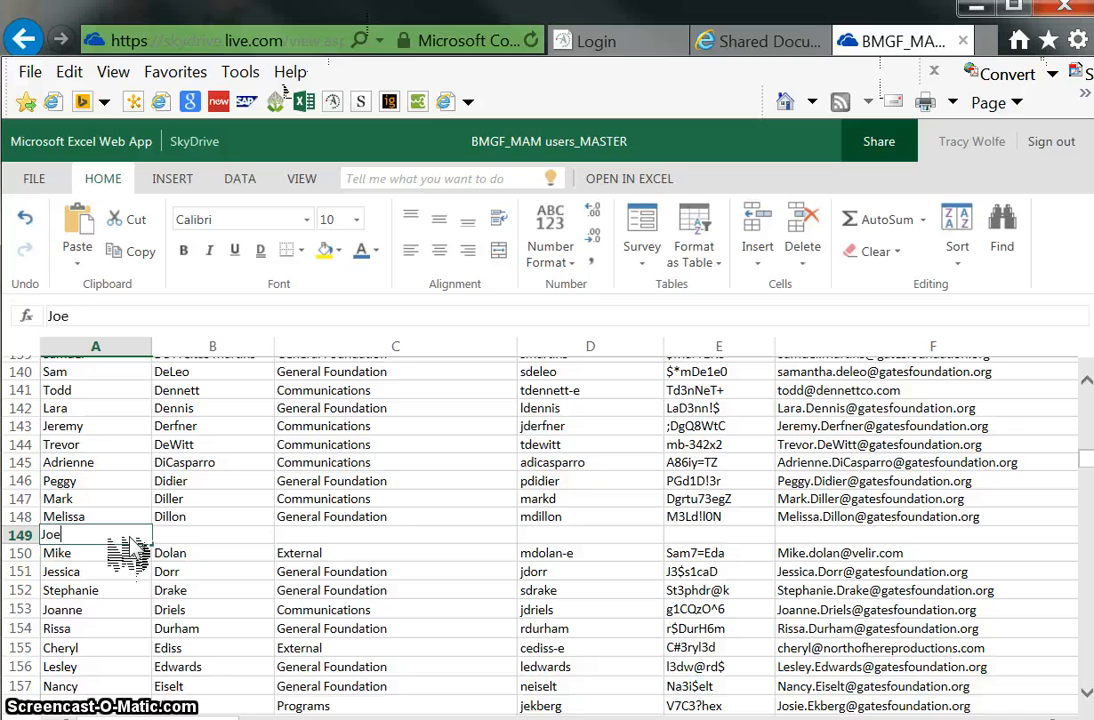
key("Tab")
type("D")
type("t")
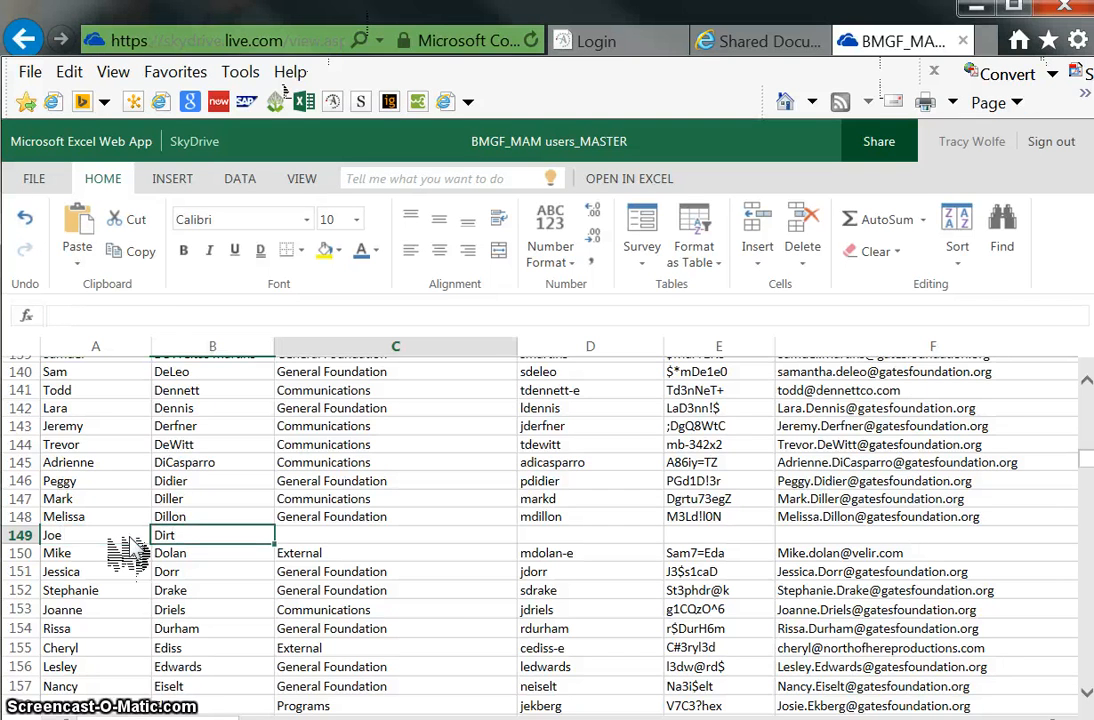
key("Tab")
type("Gene")
key("Tab")
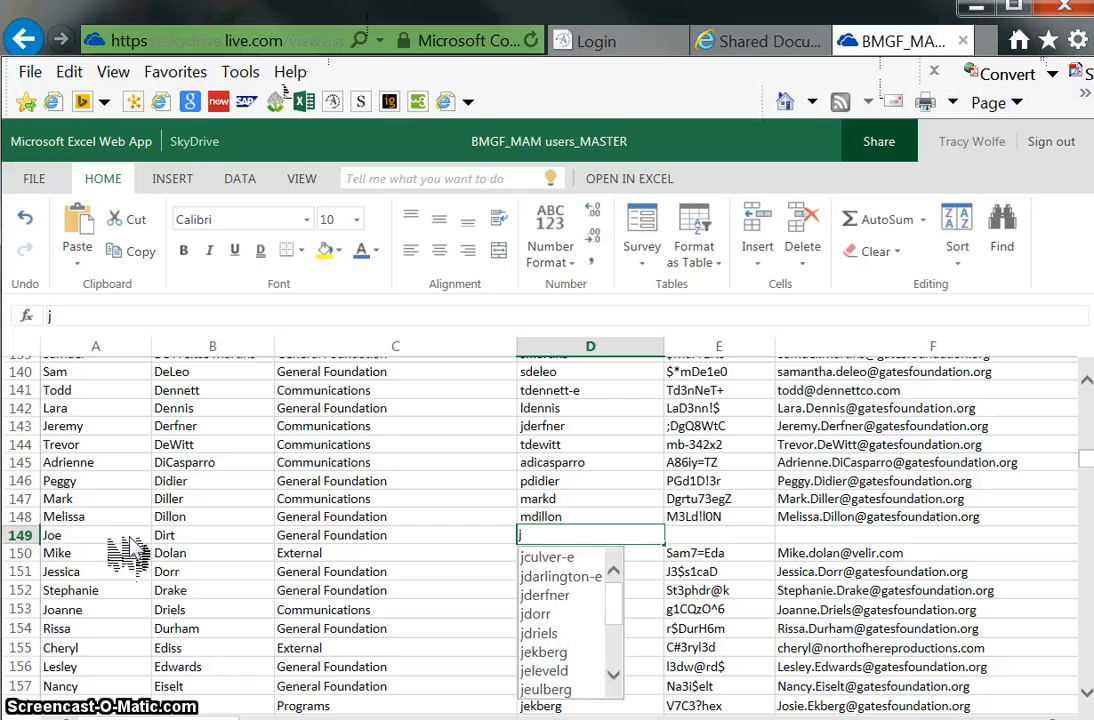
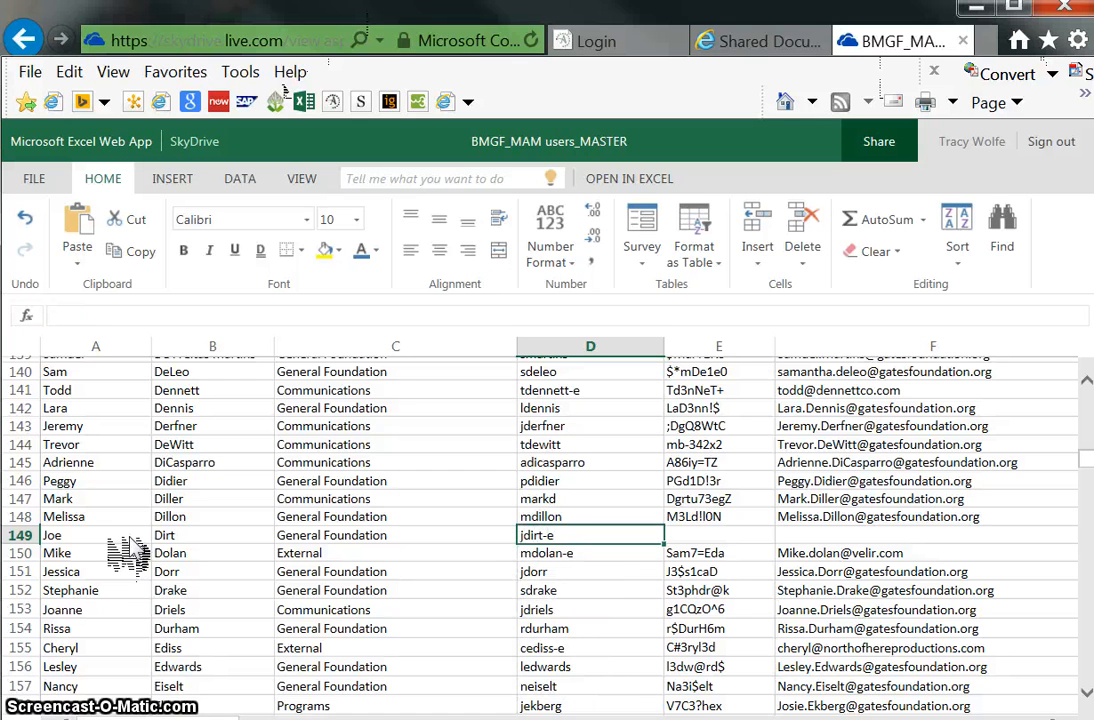
key("Tab")
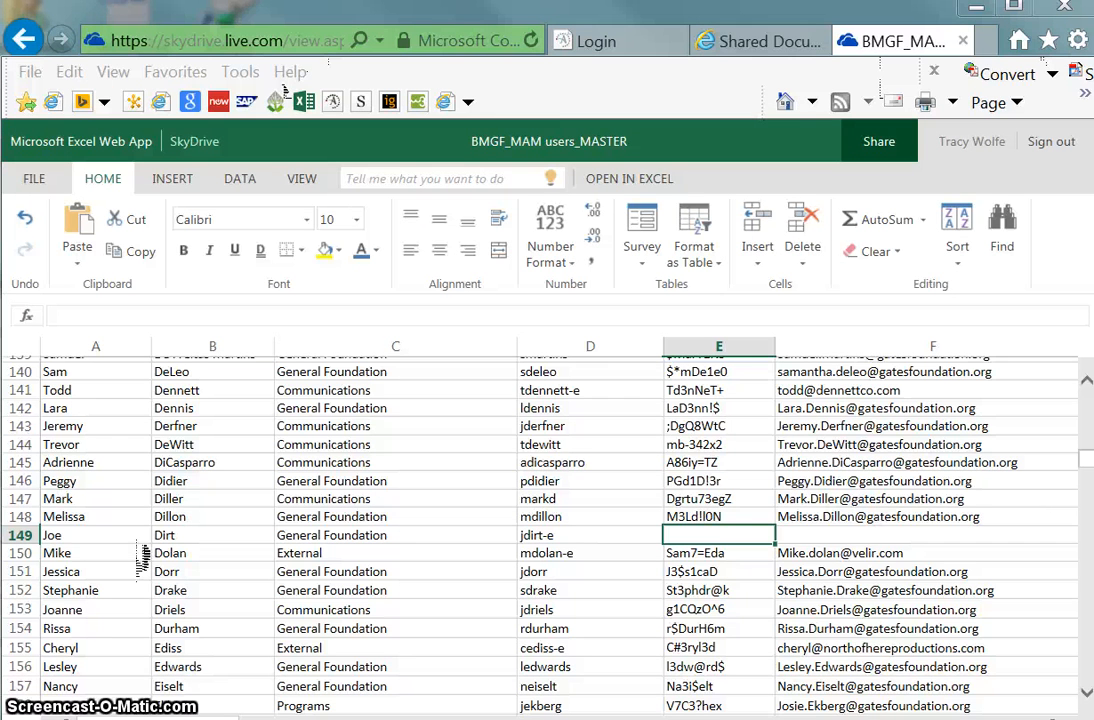
Step: Paste the password, e-mail address and title Program Assistant, Vaccine Delivery into E149:G149
right_click(710, 537)
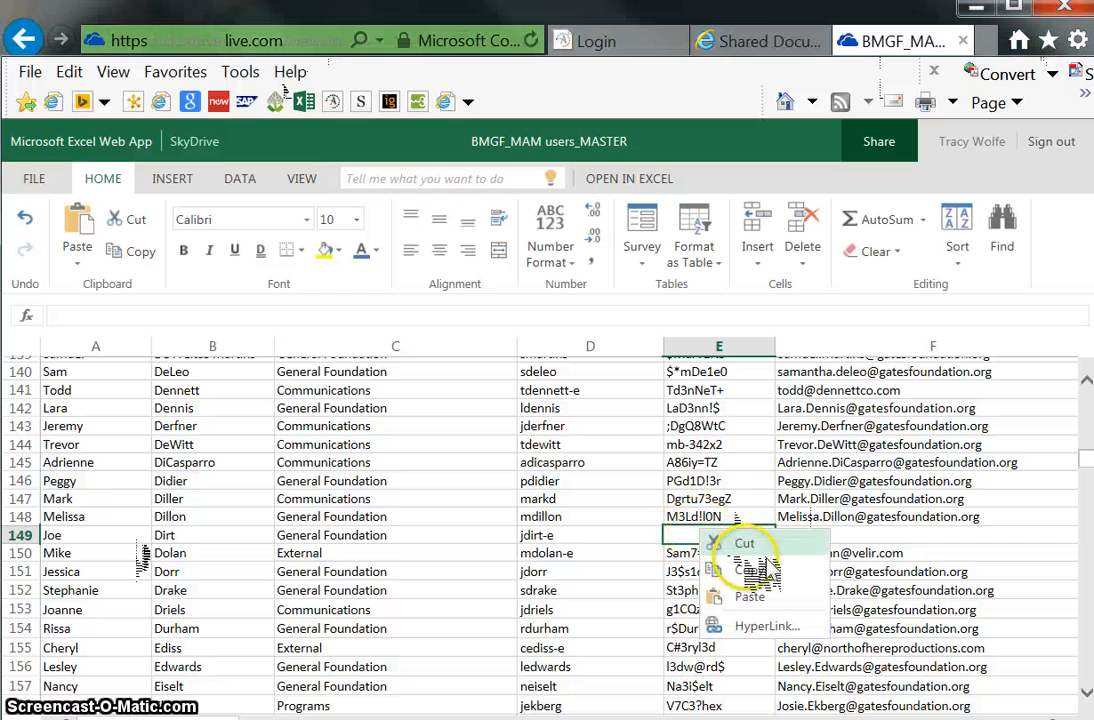
left_click(750, 596)
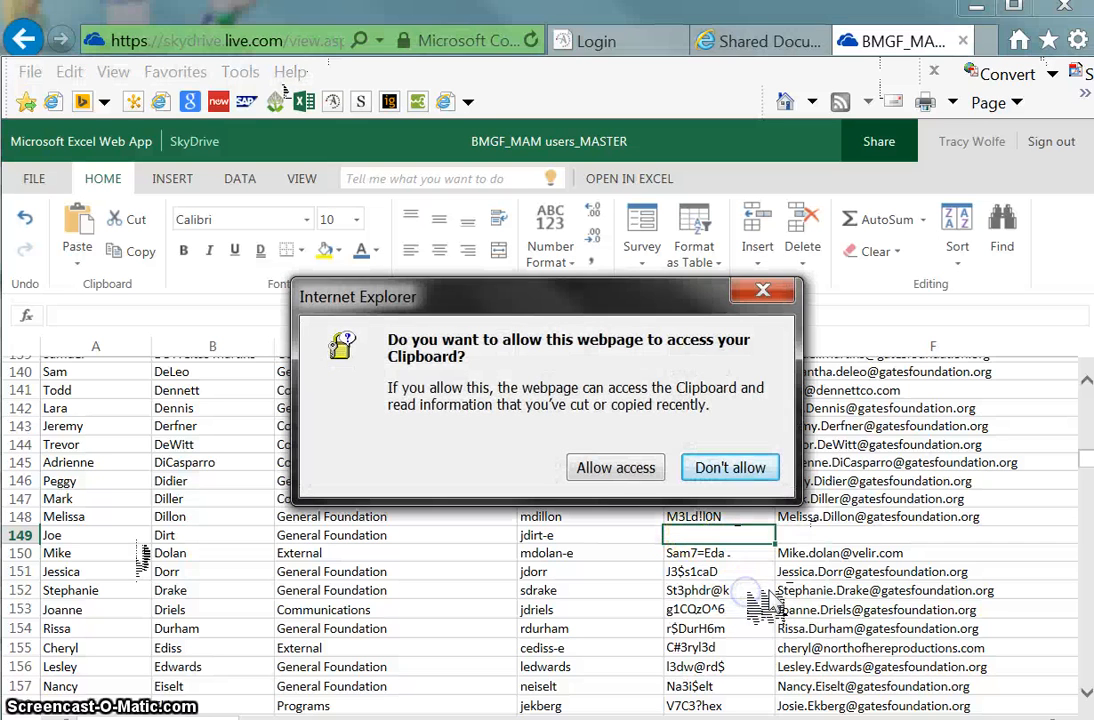
left_click(617, 468)
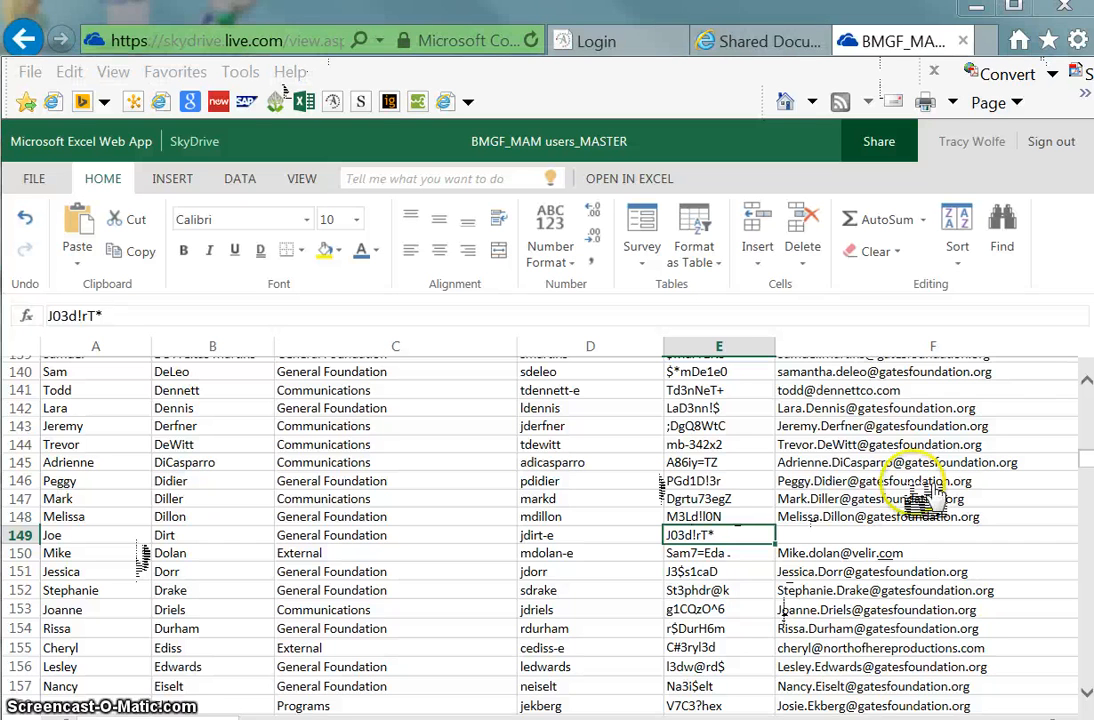
left_click(864, 536)
right_click(864, 536)
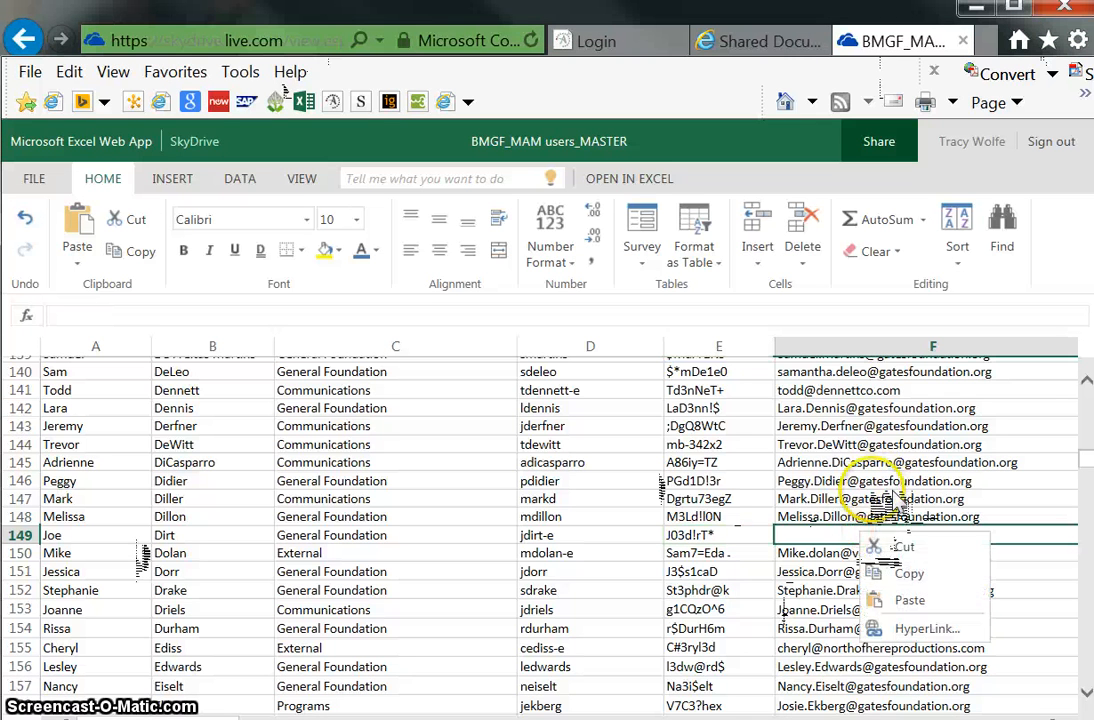
left_click(935, 608)
key("Right")
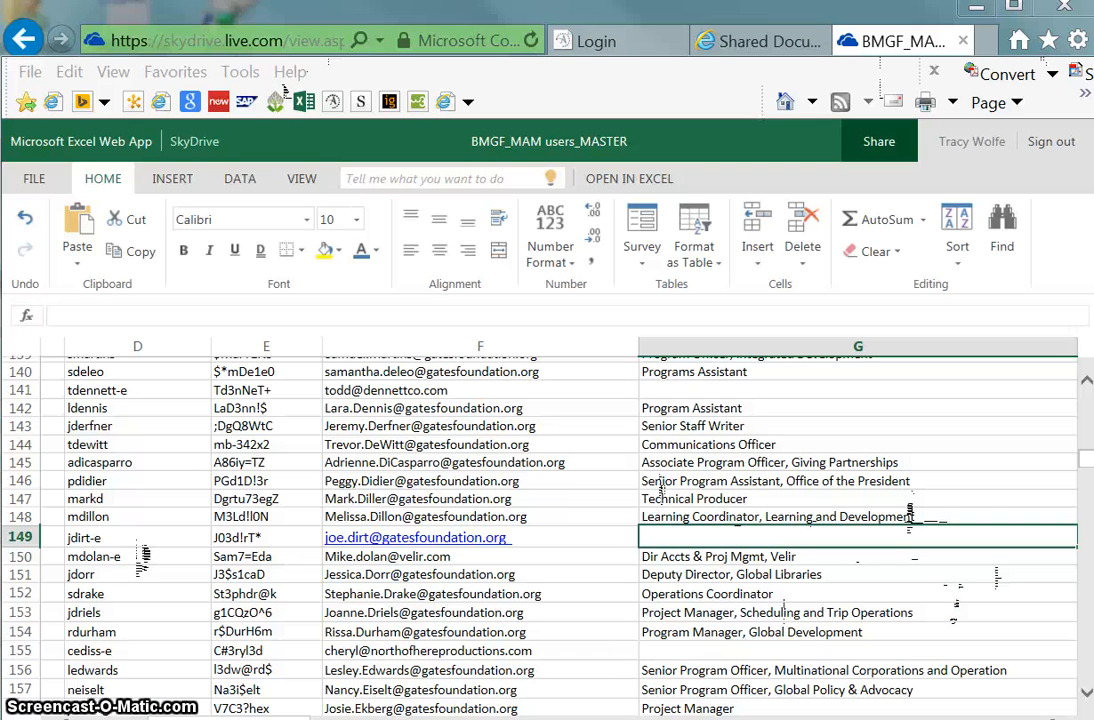
right_click(797, 538)
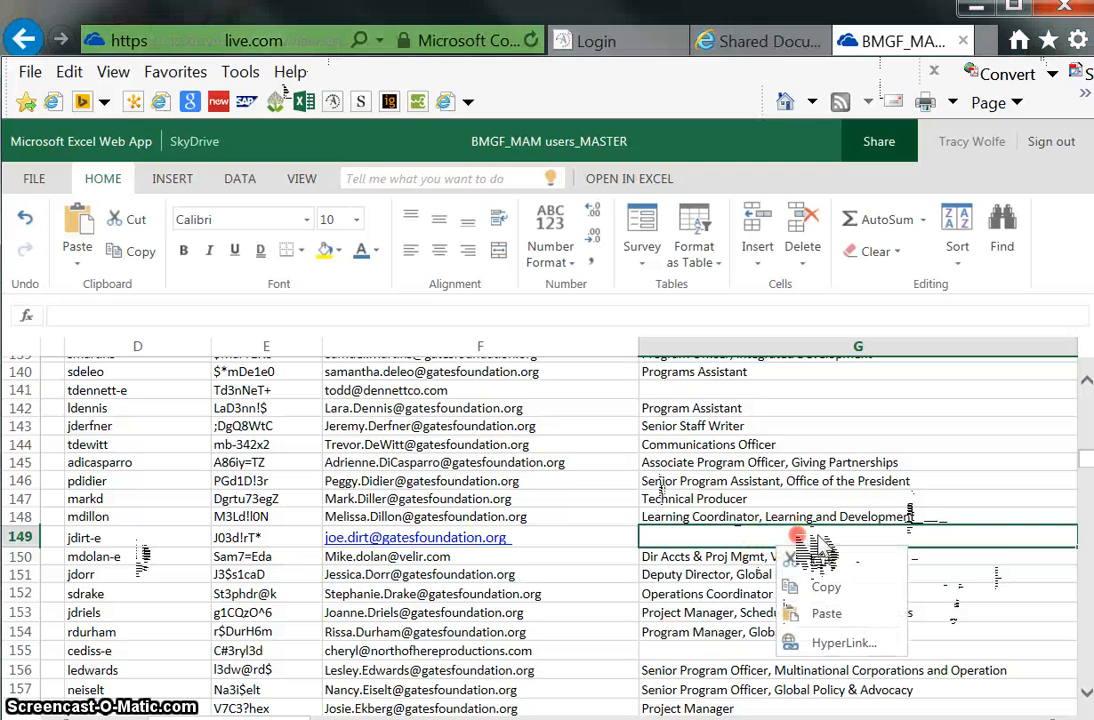
left_click(847, 602)
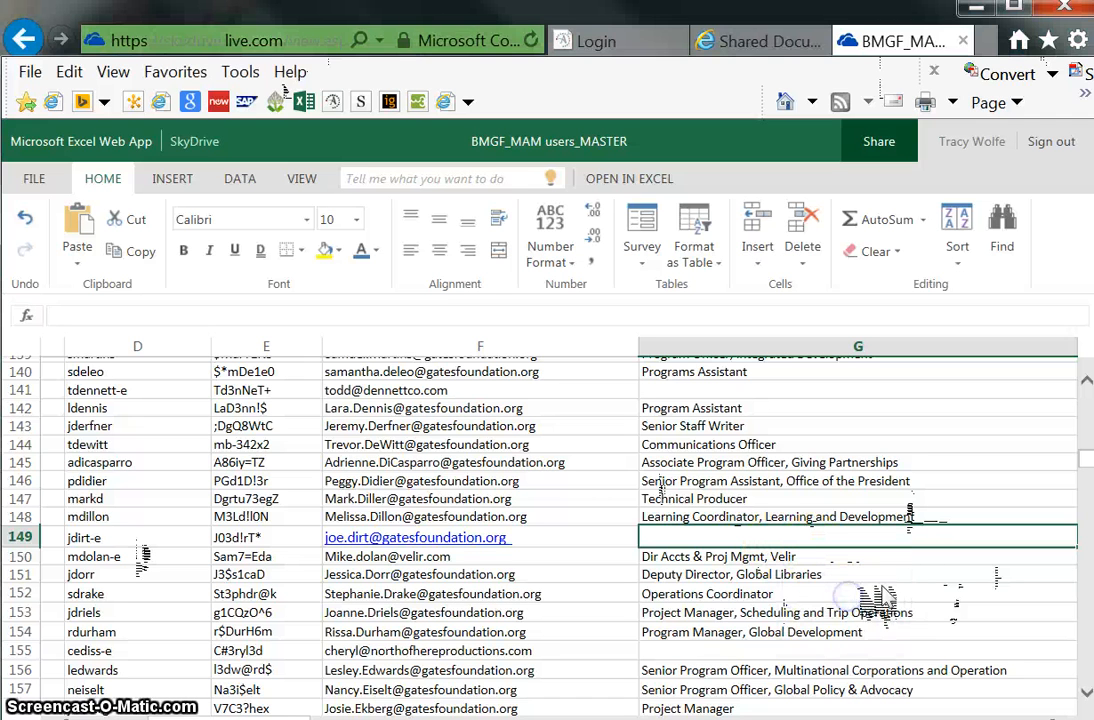
Step: Format row 149 with Automatic font colour, no underline and font size 10
left_click(22, 538)
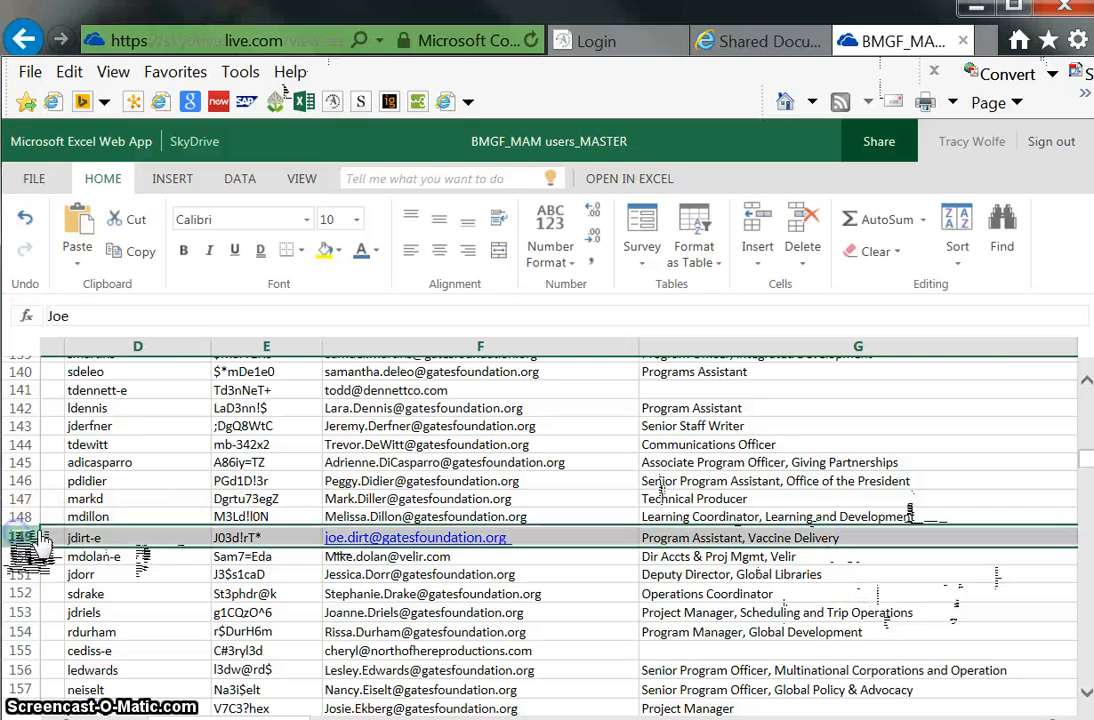
left_click(376, 250)
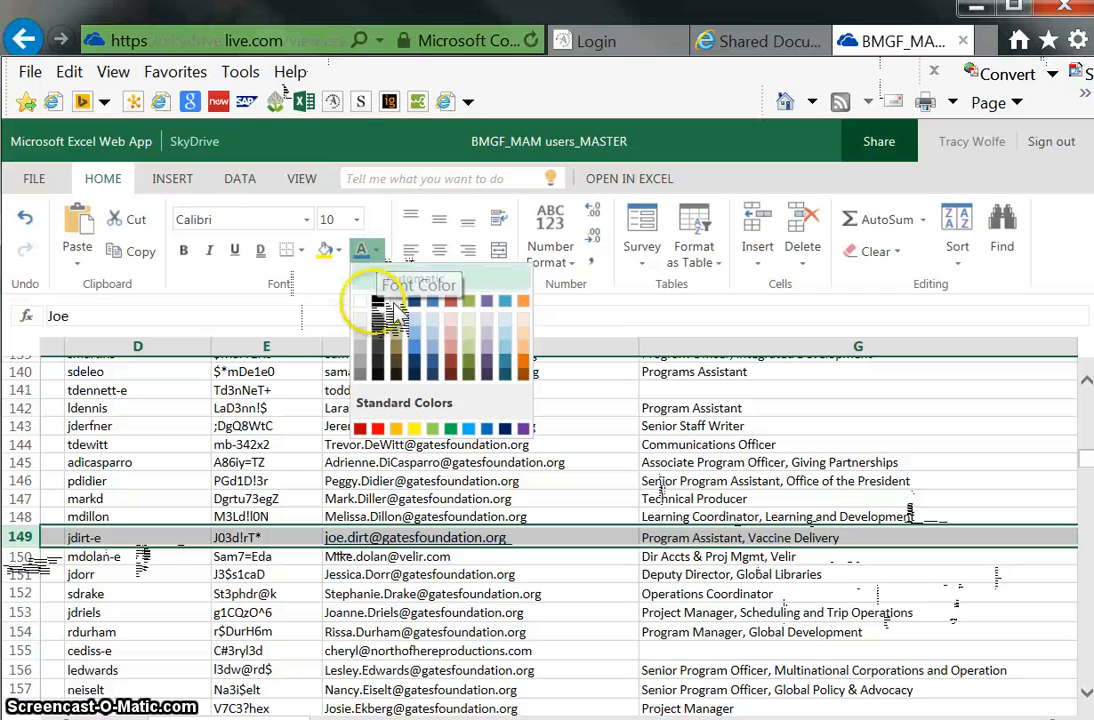
left_click(373, 296)
left_click(235, 250)
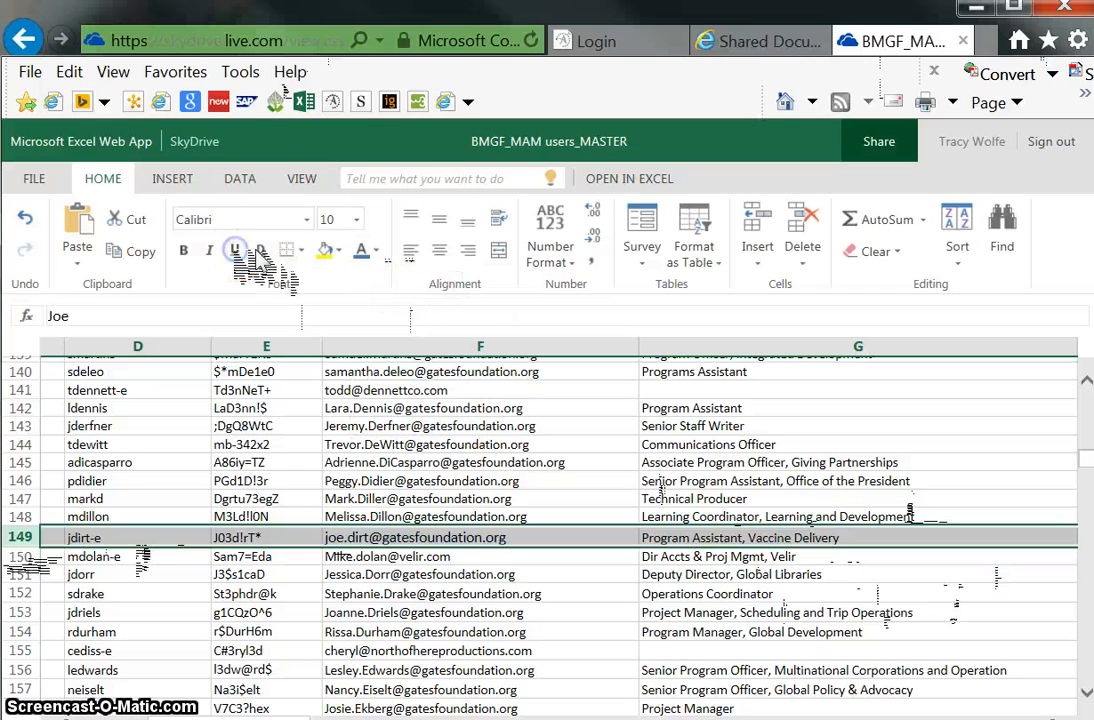
left_click(356, 219)
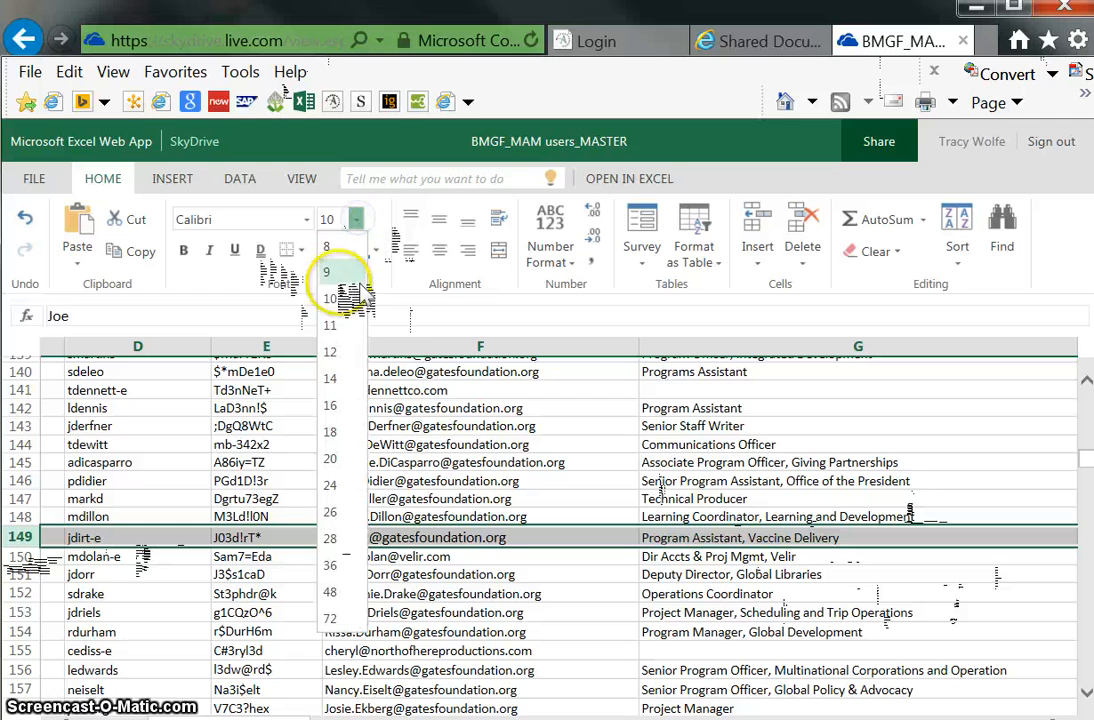
left_click(342, 290)
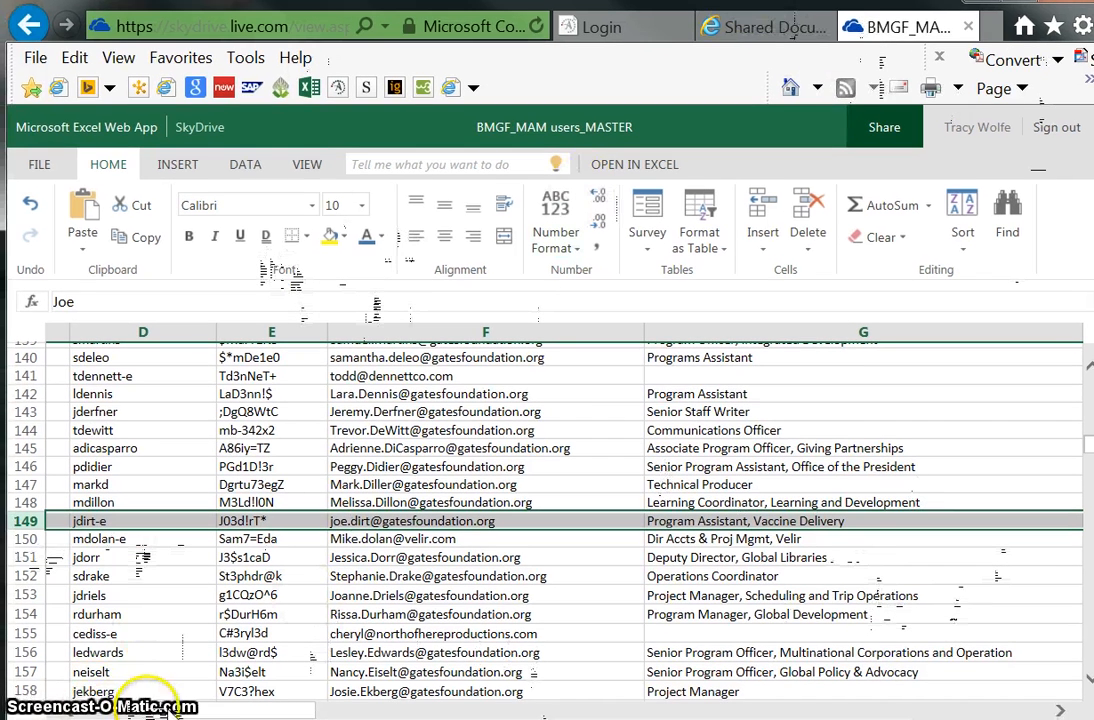
Step: Scroll down the sheet to the T surnames around rows 565–584
left_click_drag(257, 712, 120, 709)
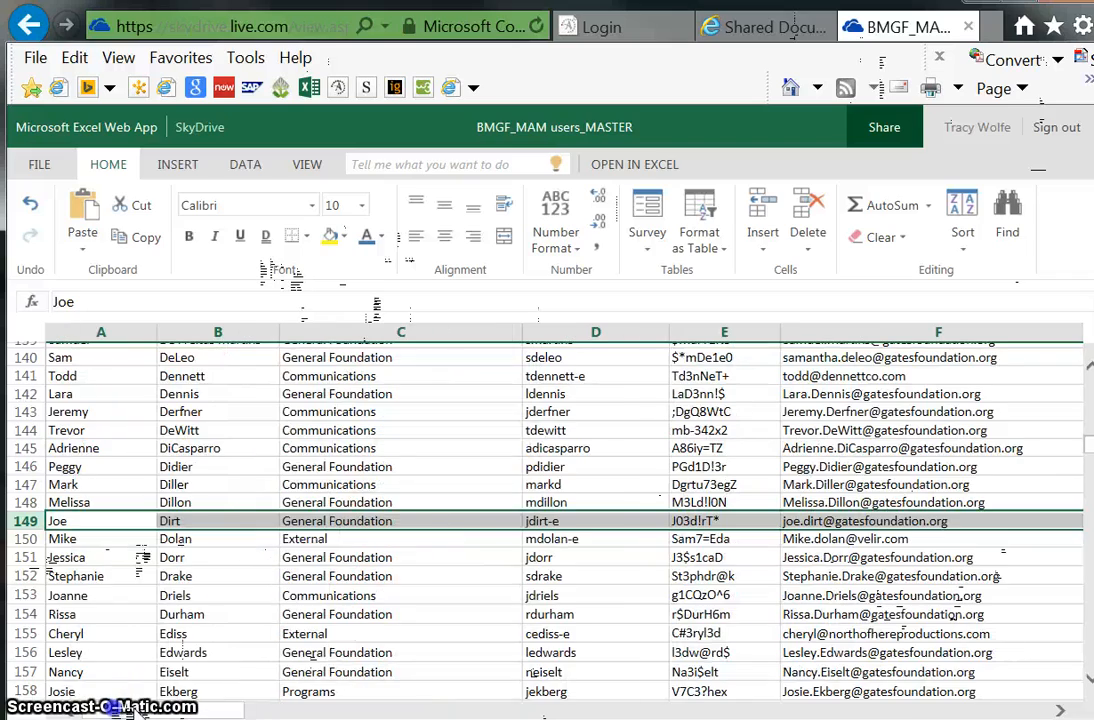
scroll(265, 528, "down", 7)
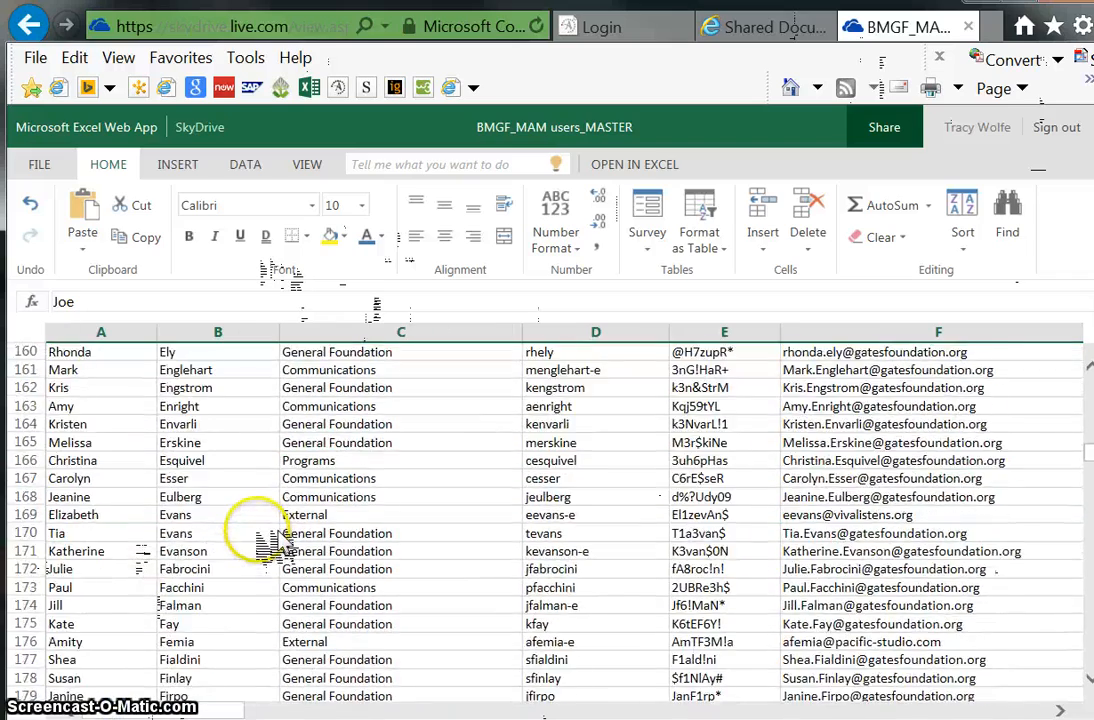
scroll(270, 545, "down", 11)
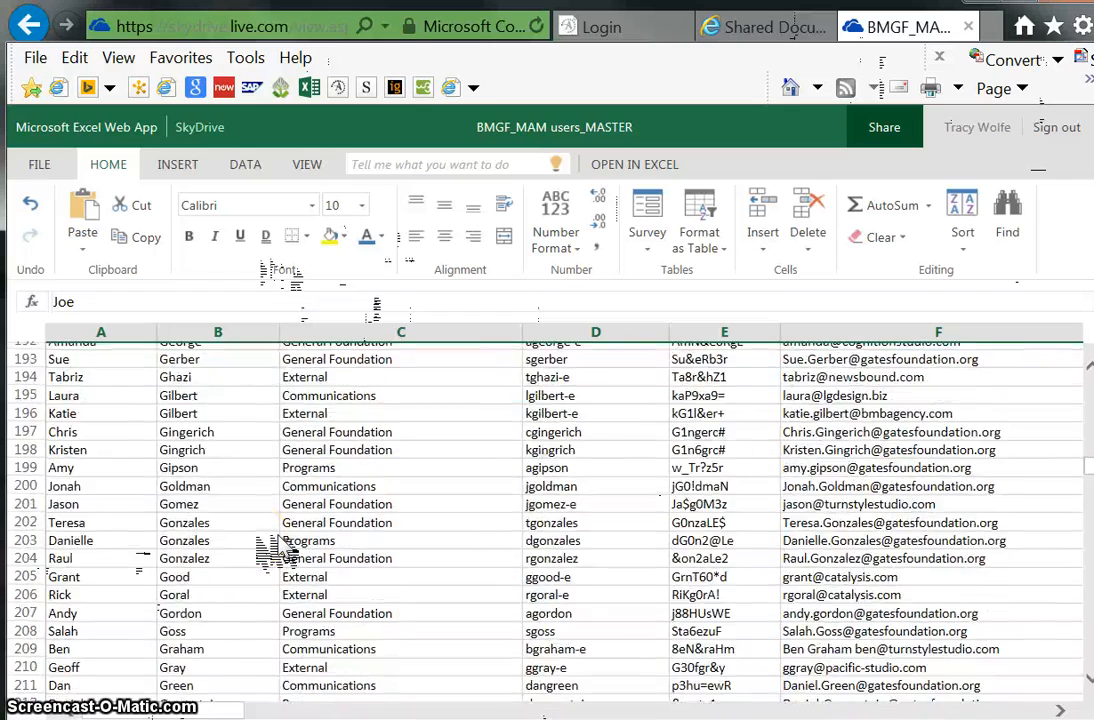
scroll(270, 548, "down", 13)
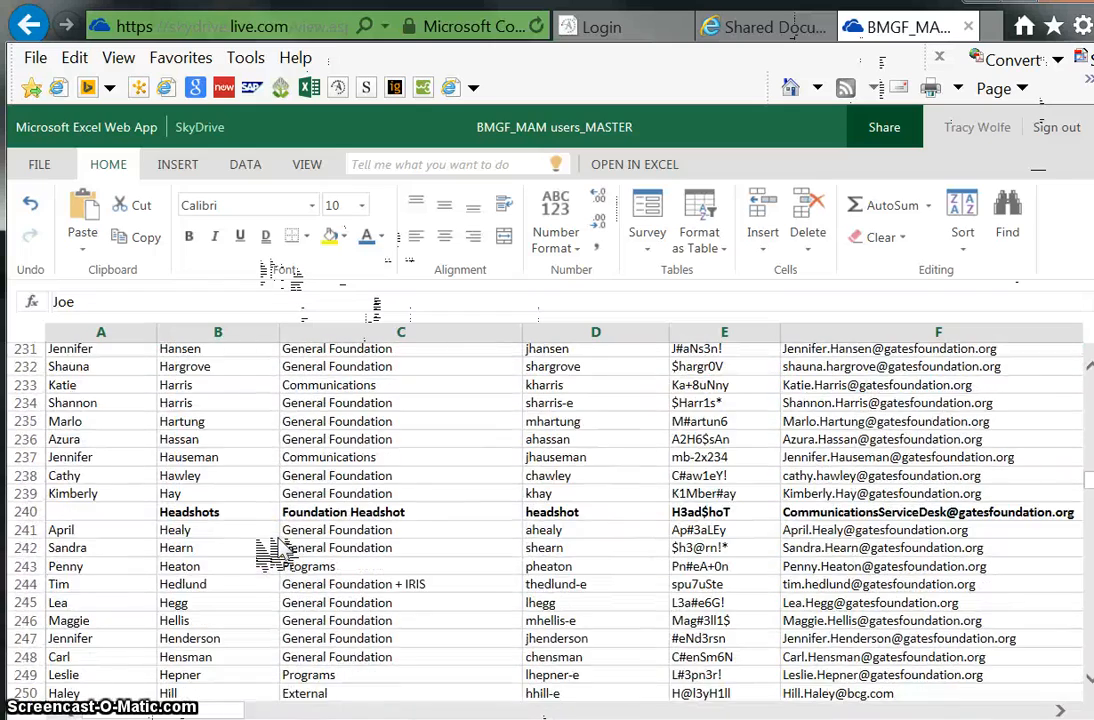
scroll(275, 552, "down", 20)
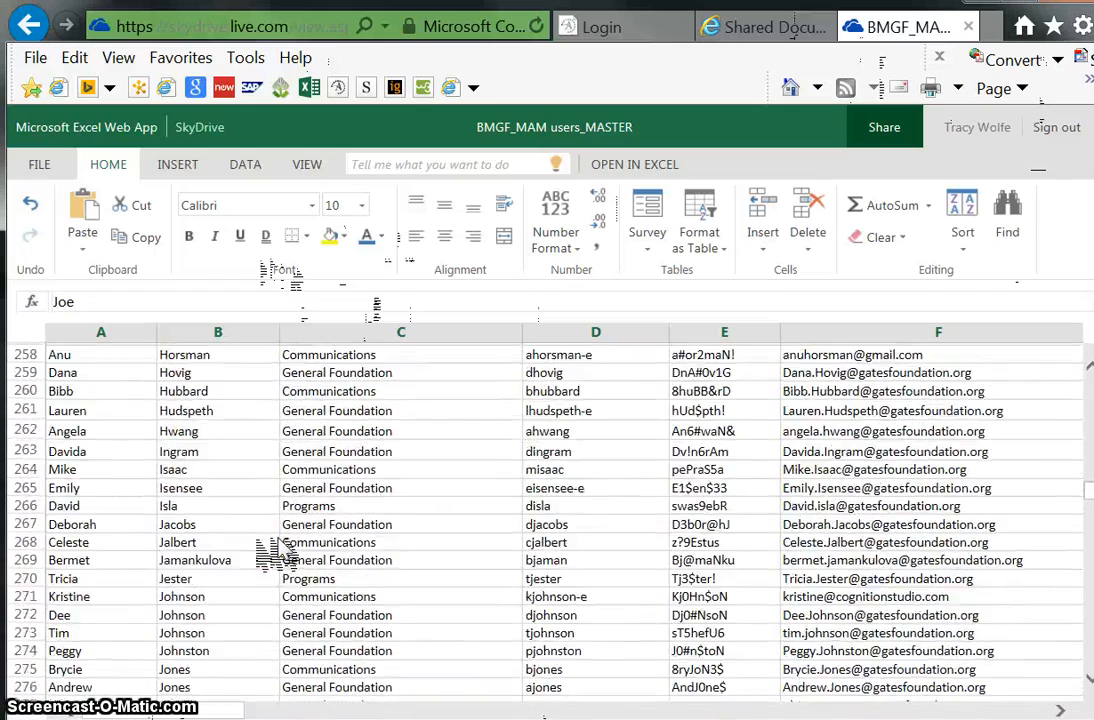
scroll(275, 552, "down", 12)
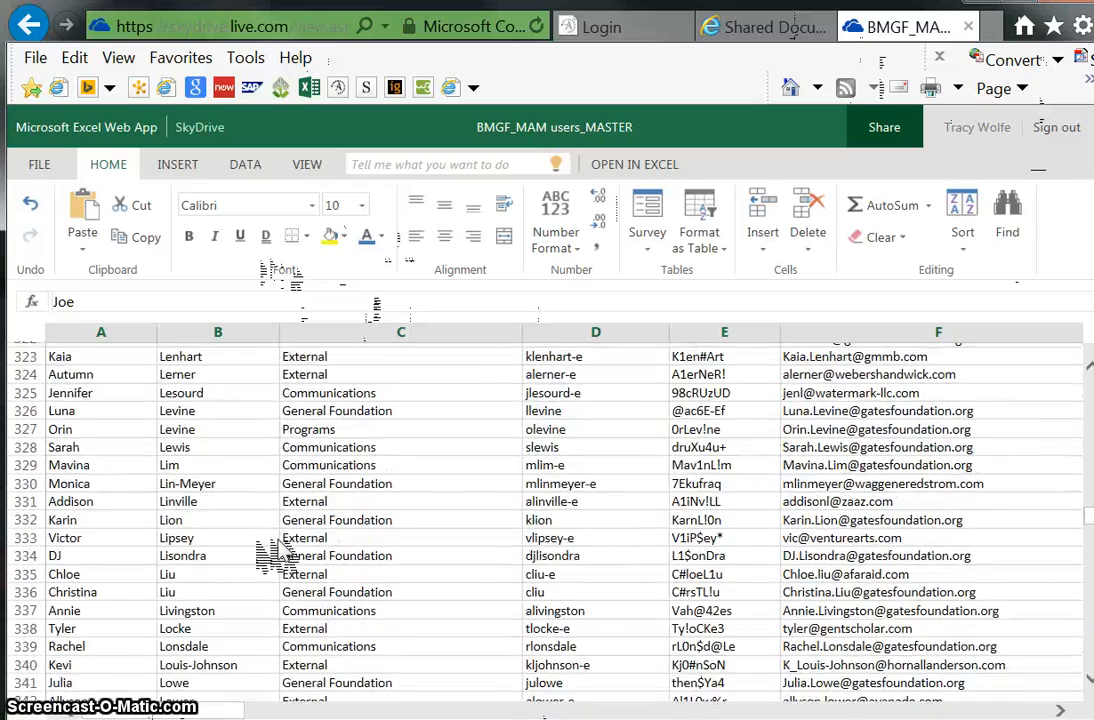
scroll(275, 552, "down", 20)
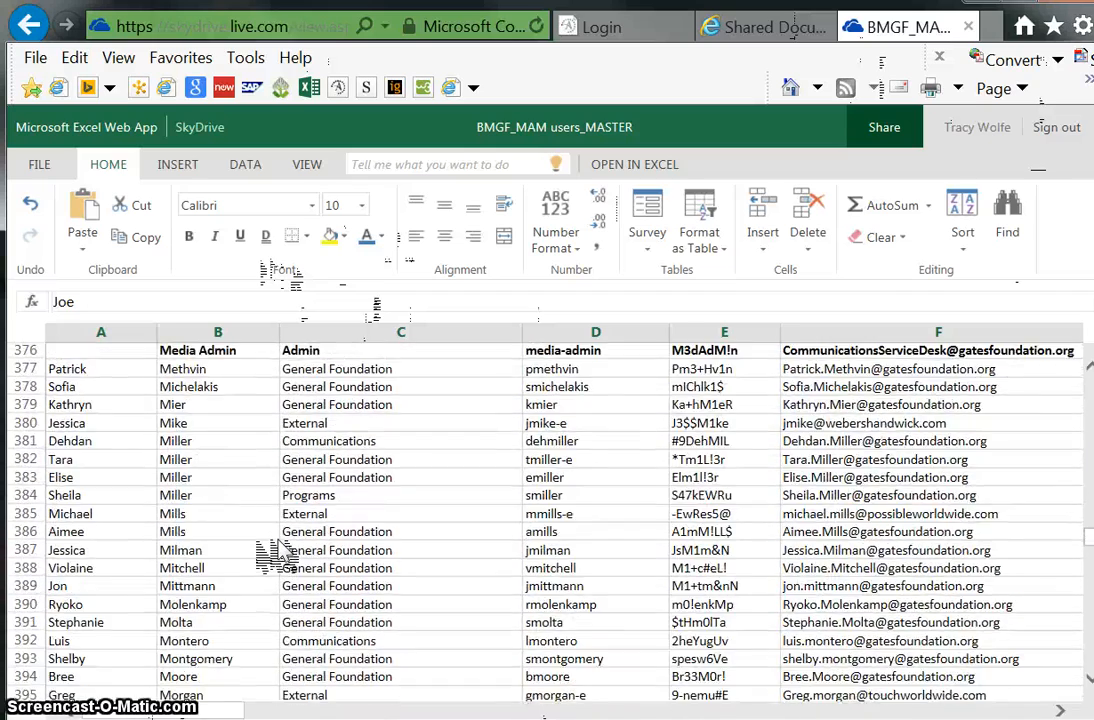
scroll(275, 552, "down", 20)
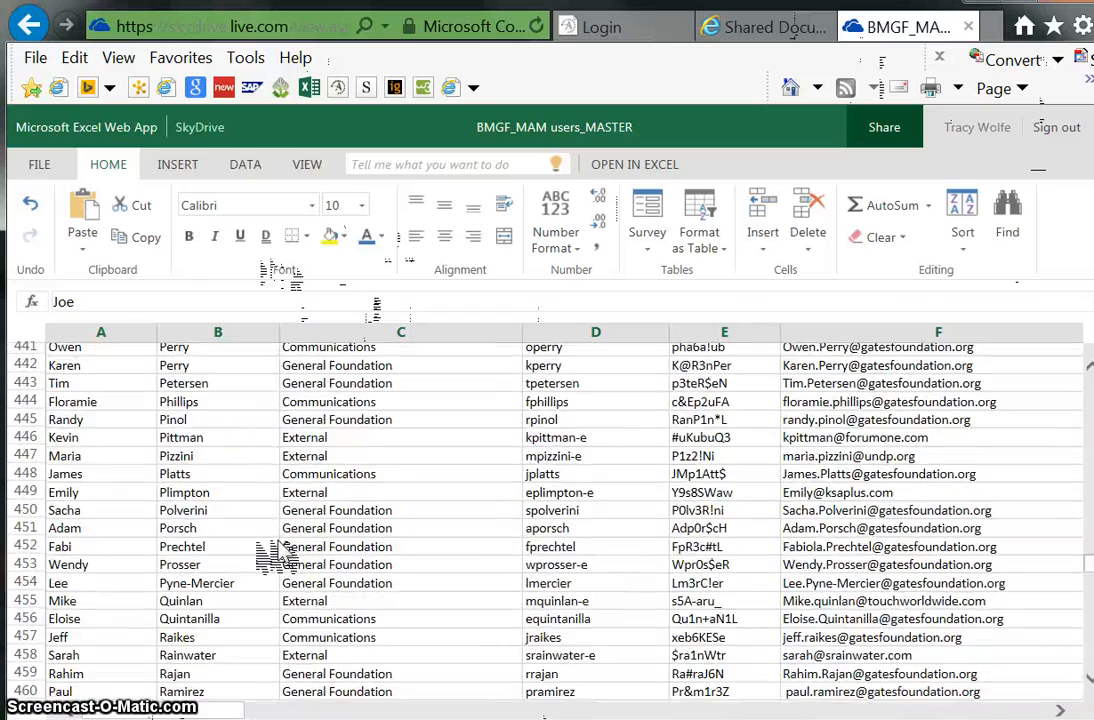
scroll(275, 552, "down", 20)
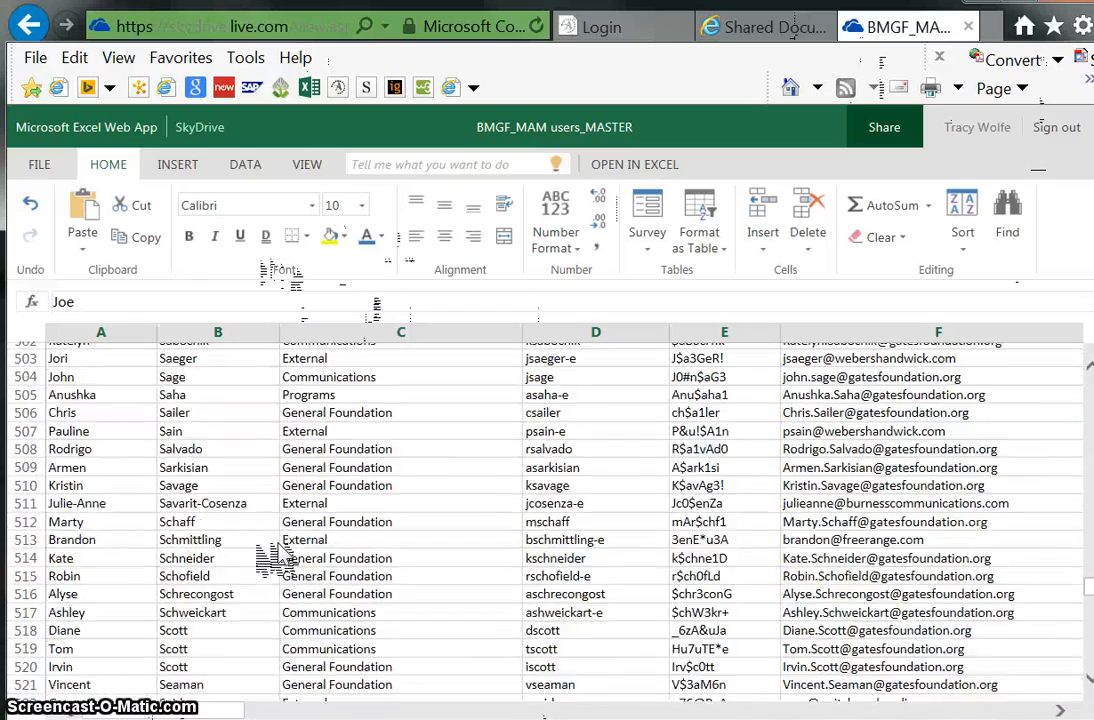
scroll(275, 558, "down", 17)
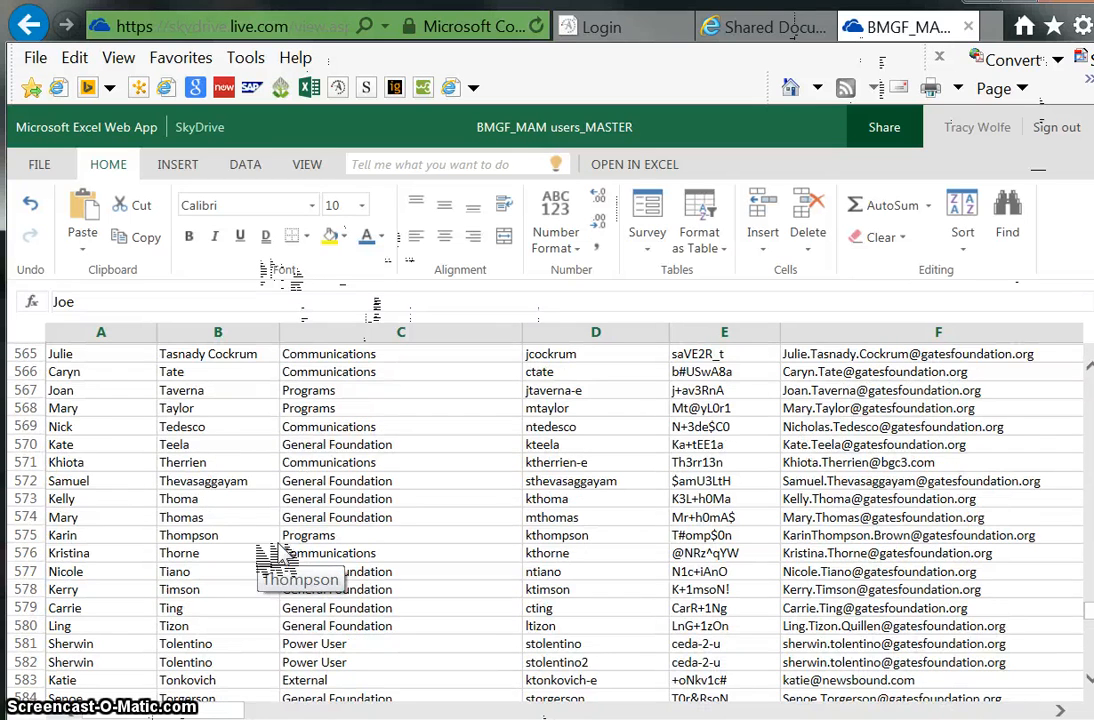
Step: Insert row 568 and enter the second user's first name, last name, General Foundation and login
left_click(26, 408)
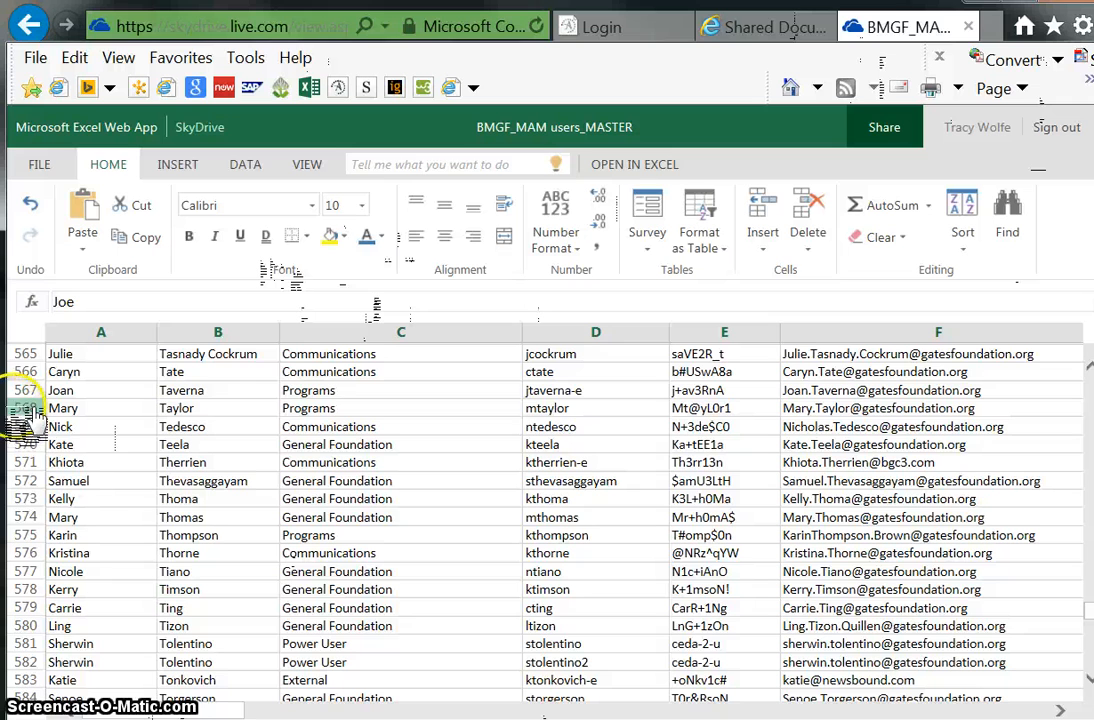
right_click(28, 412)
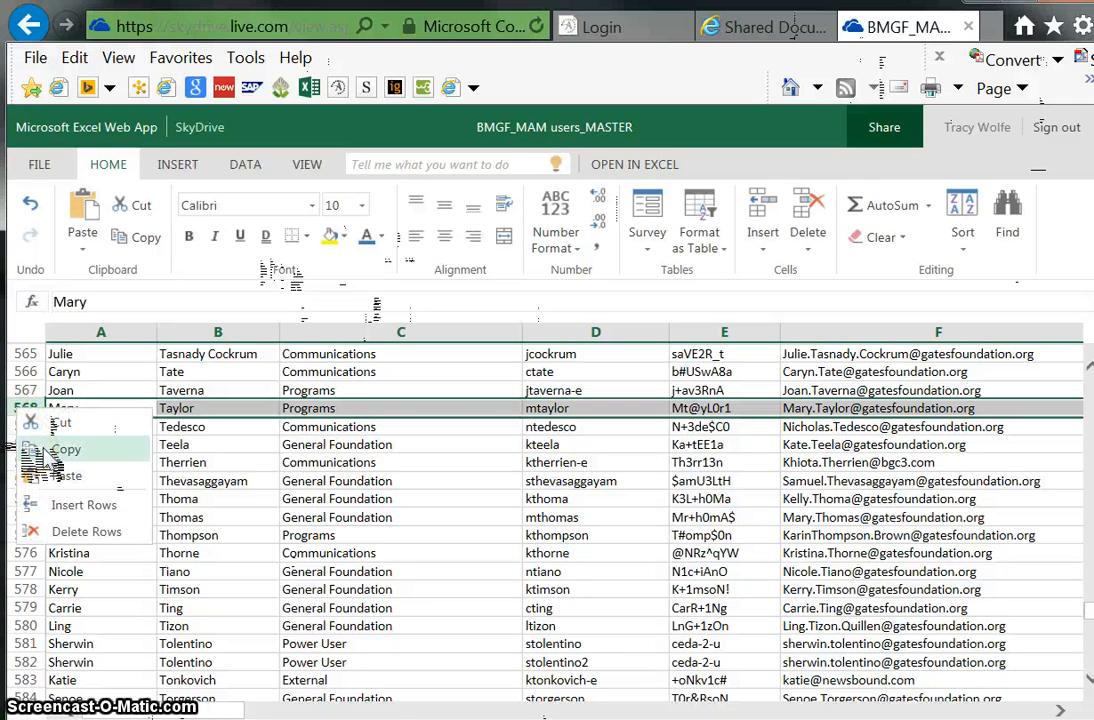
left_click(84, 505)
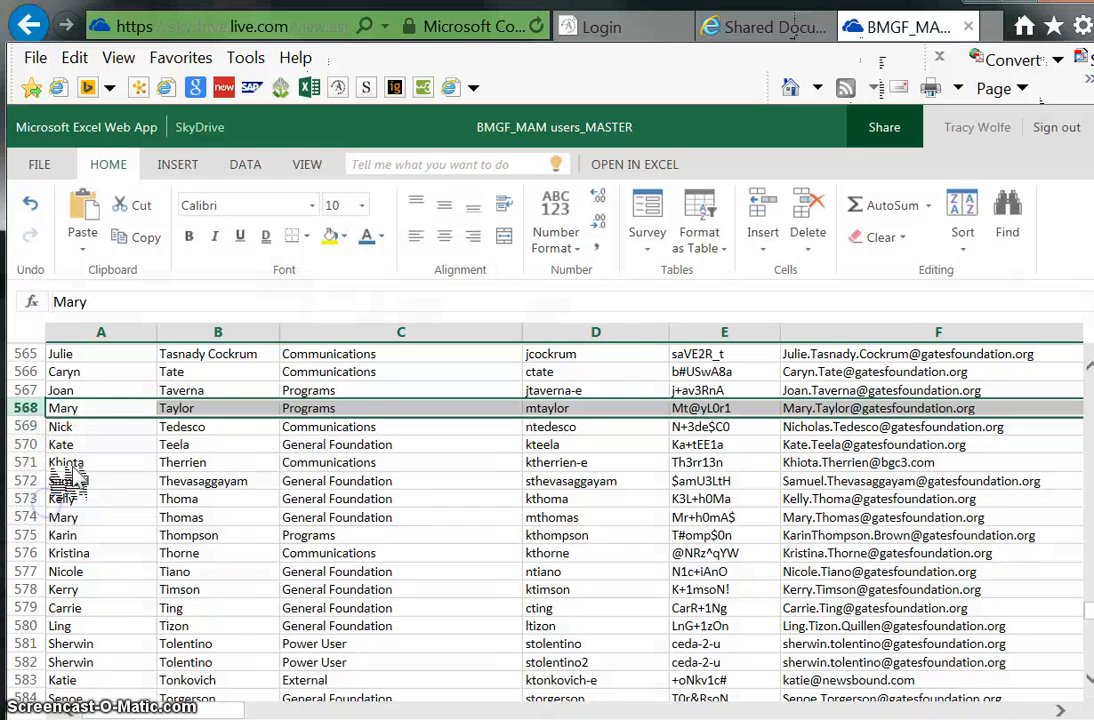
left_click(90, 408)
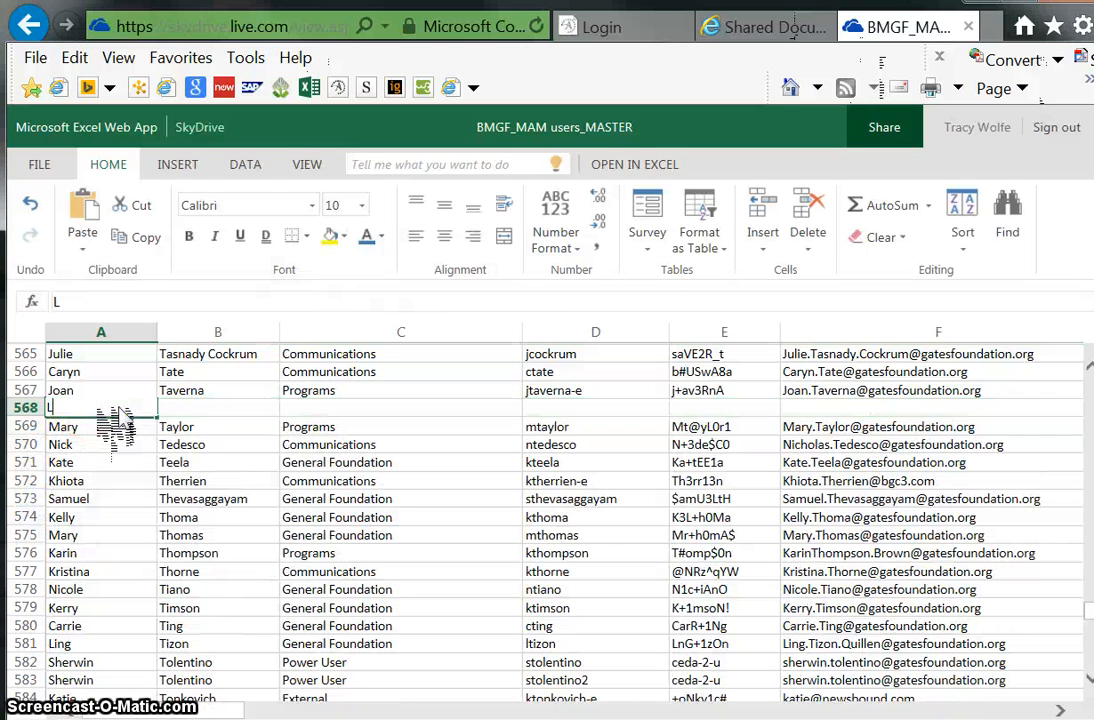
key("Tab")
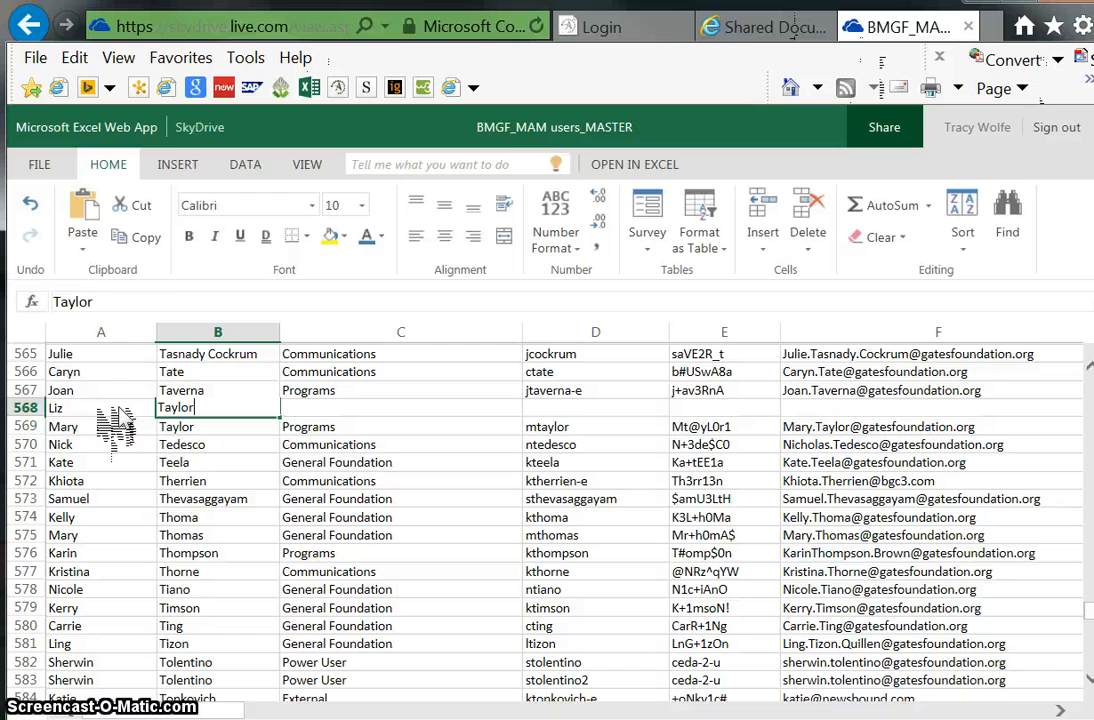
key("Tab")
type("Gen")
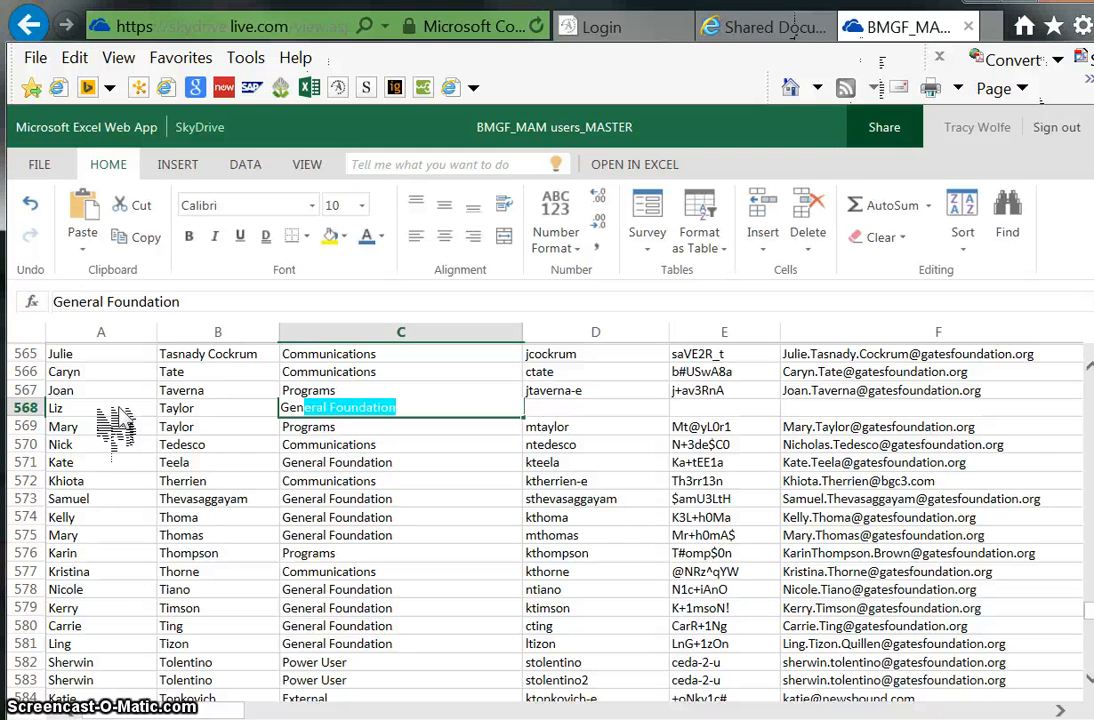
key("Tab")
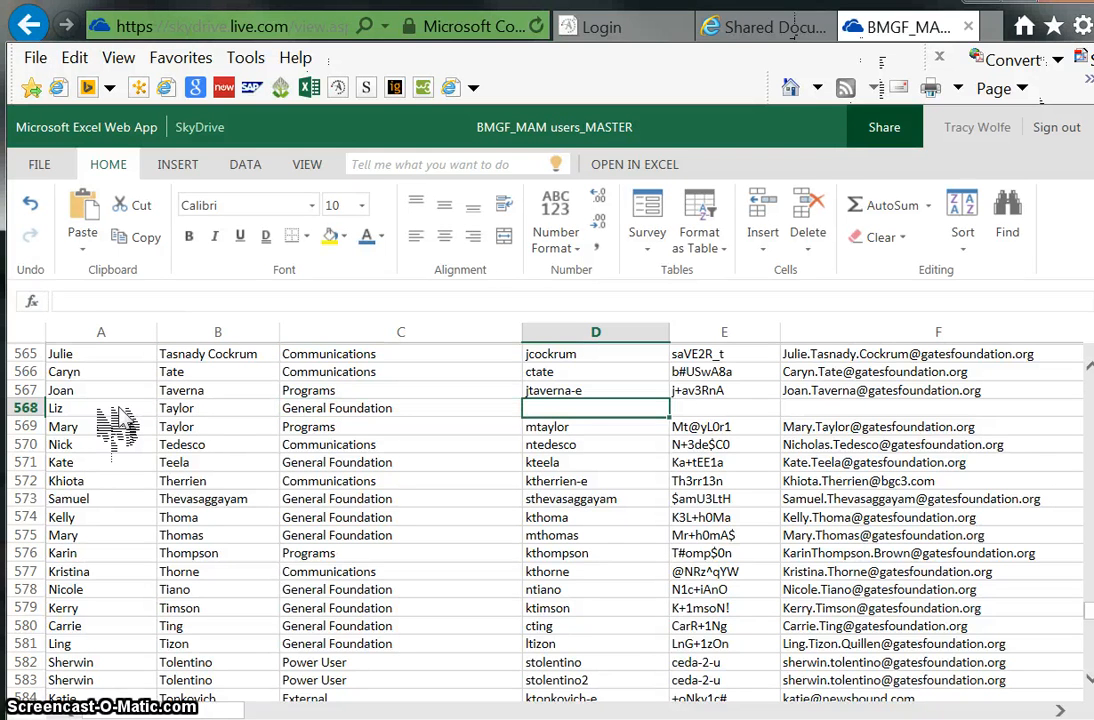
key("Tab")
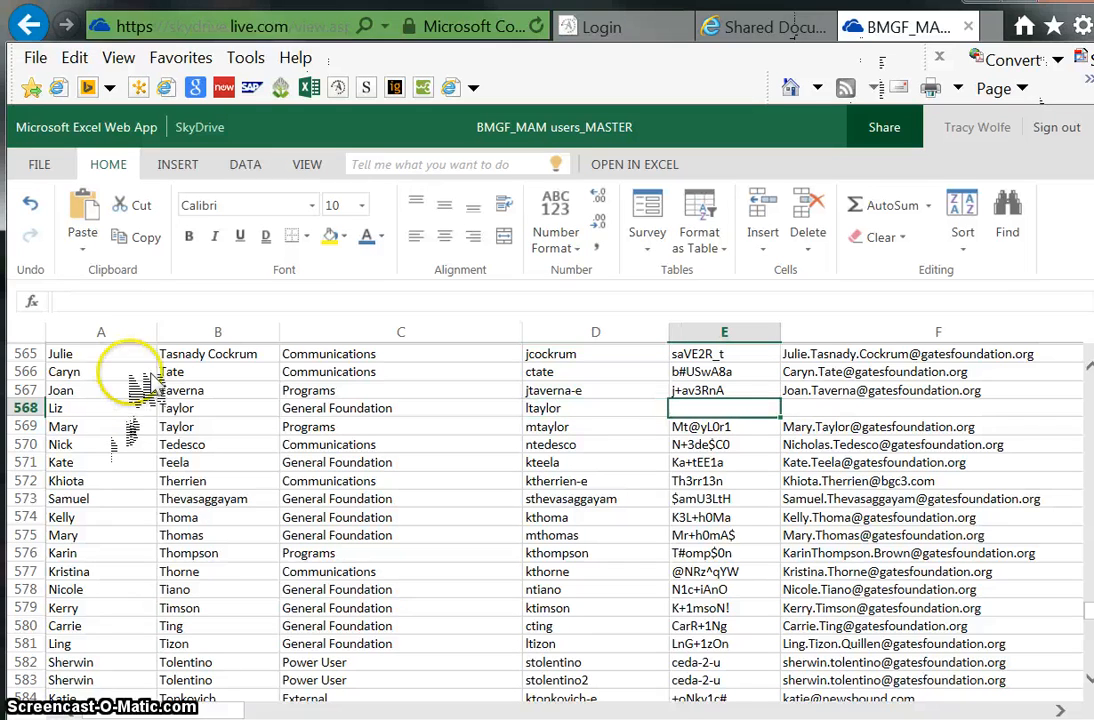
Step: Paste the second user's password, e-mail address and job title into E568:G568
right_click(730, 412)
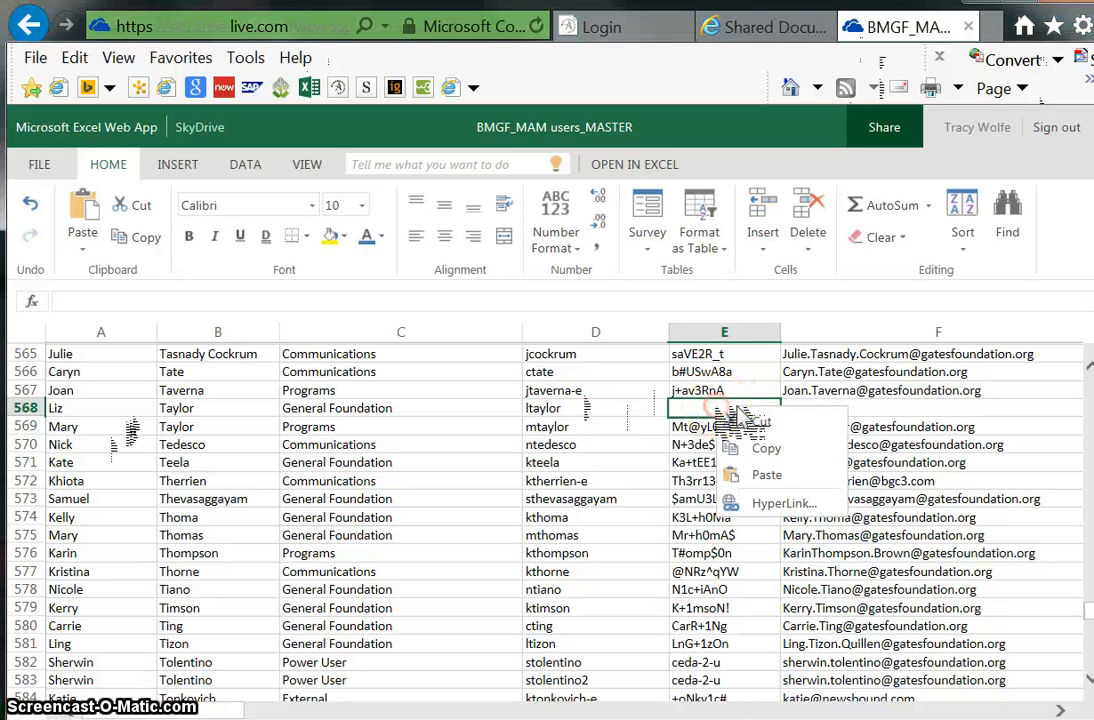
left_click(768, 475)
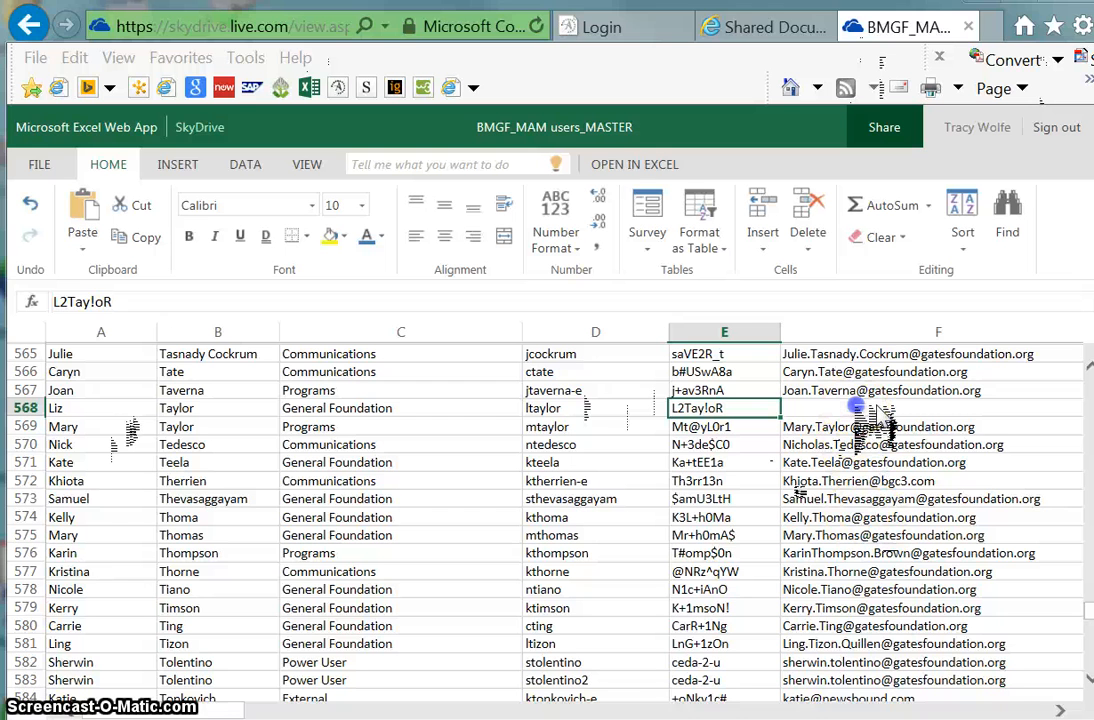
right_click(862, 413)
left_click(903, 472)
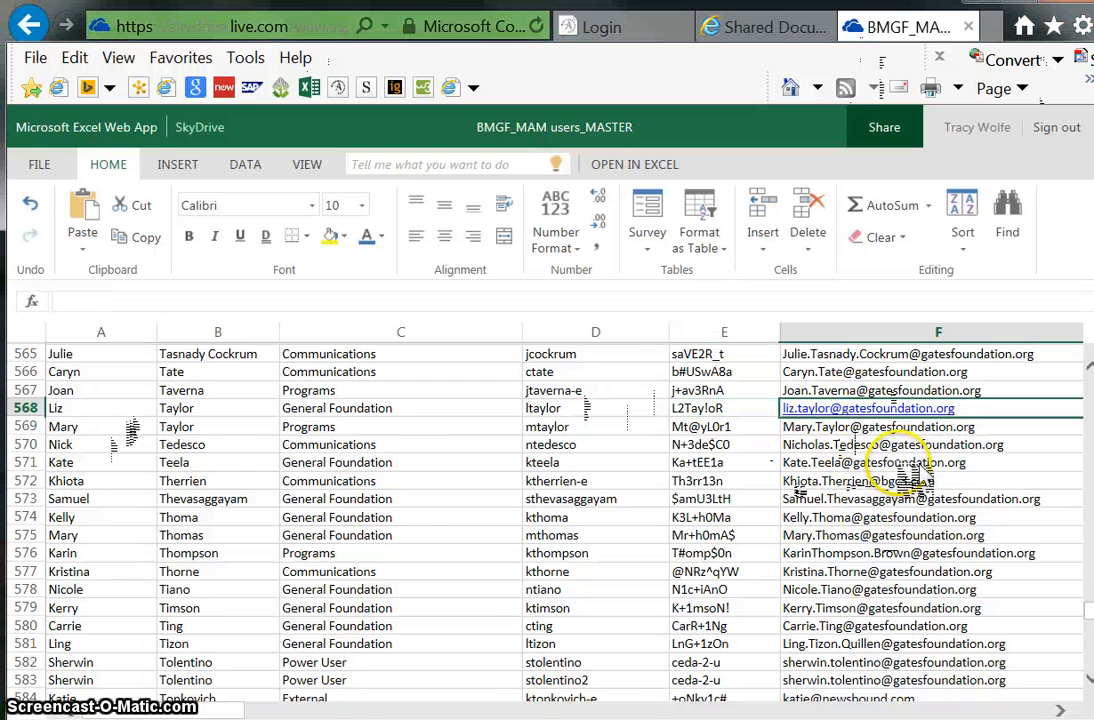
key("Tab")
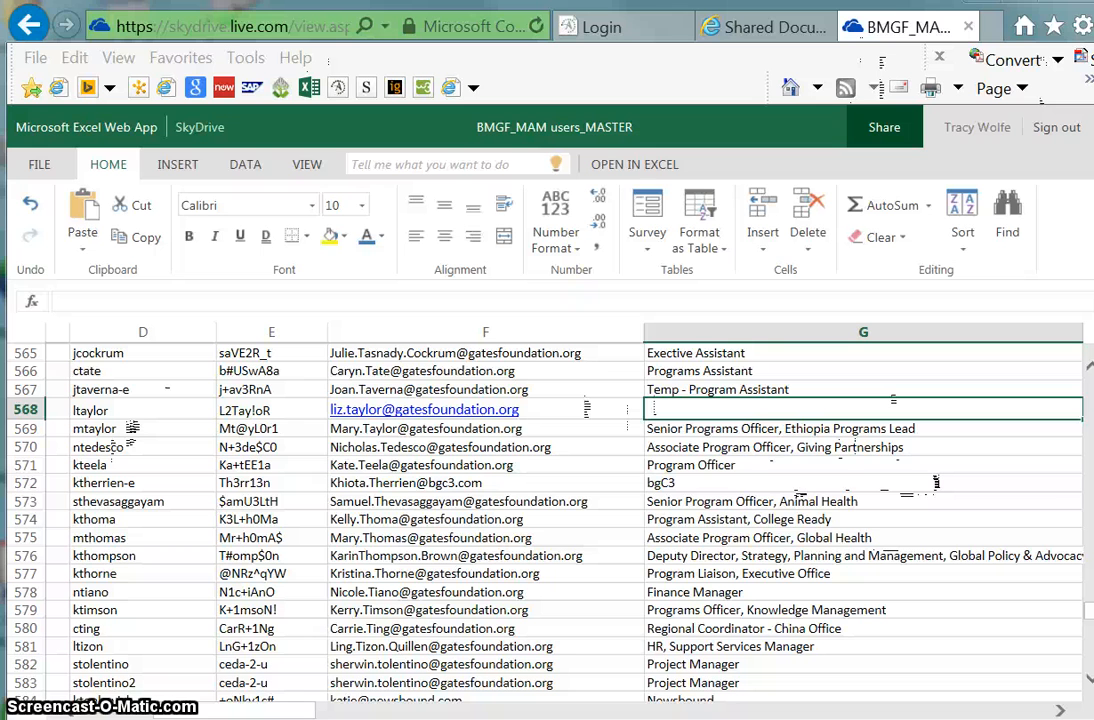
right_click(750, 416)
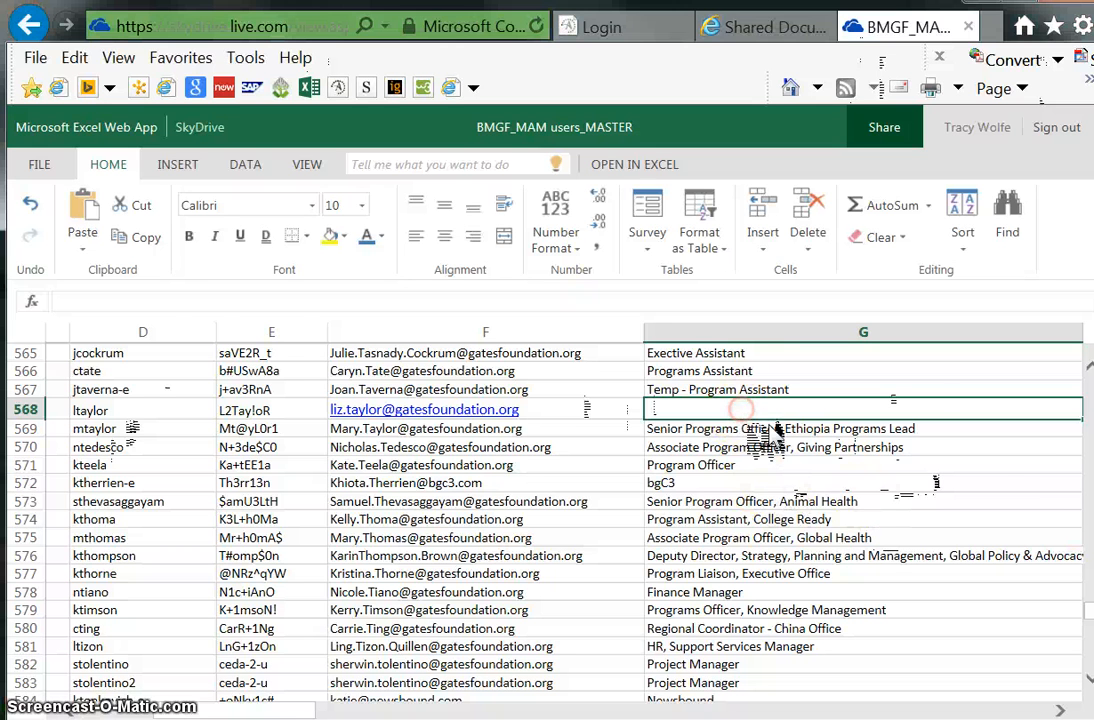
left_click(795, 480)
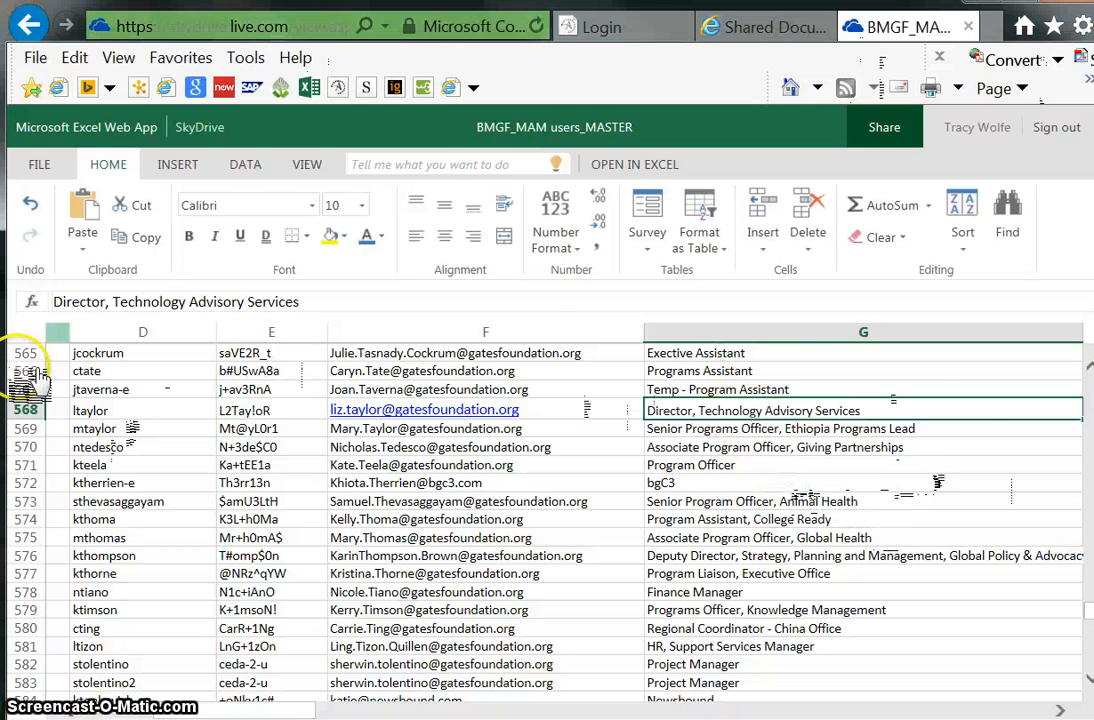
Step: Make row 568 black, size 10 text, then minimize the browser
left_click(28, 410)
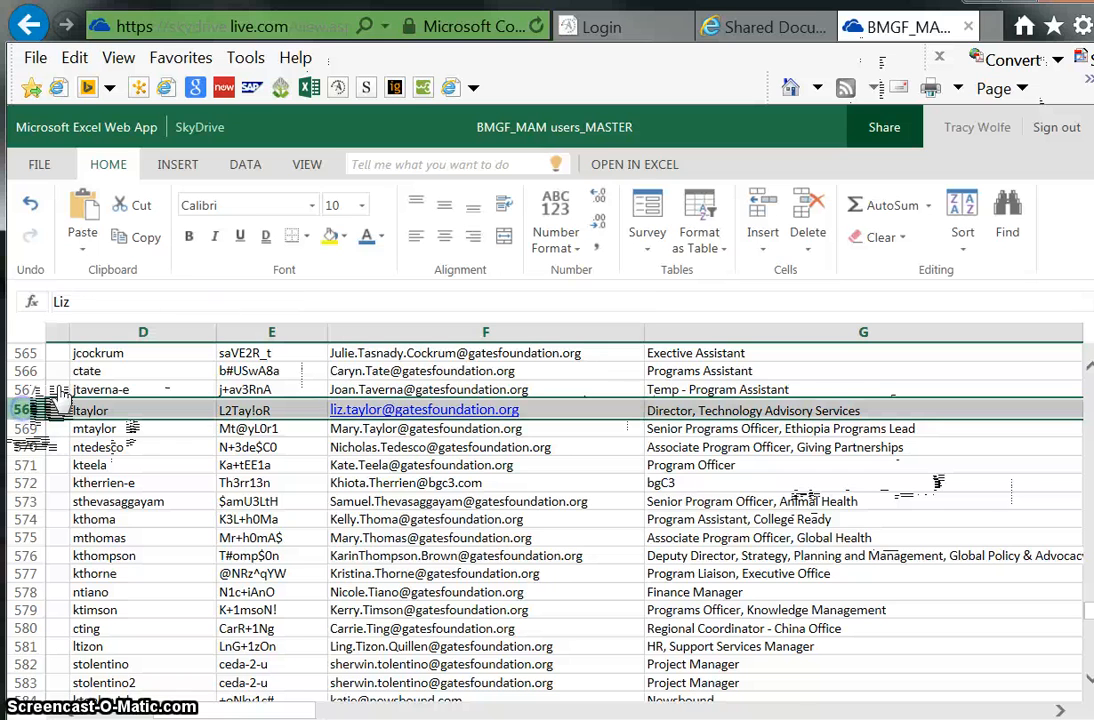
left_click(380, 237)
left_click(405, 264)
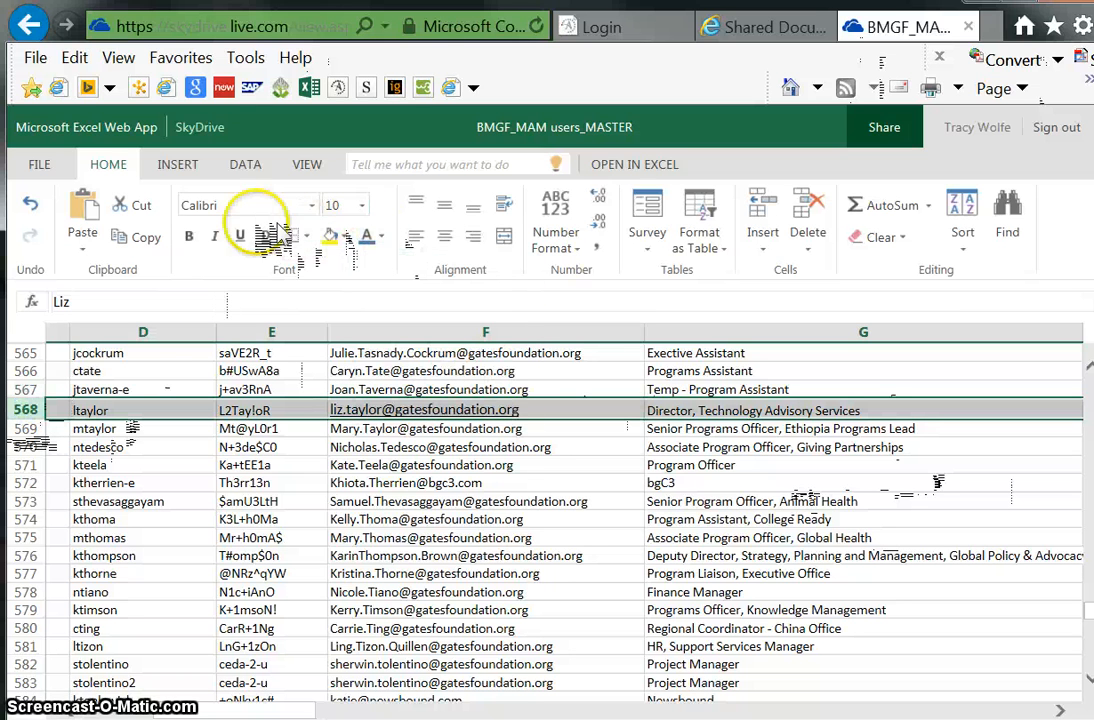
left_click(361, 205)
left_click(335, 284)
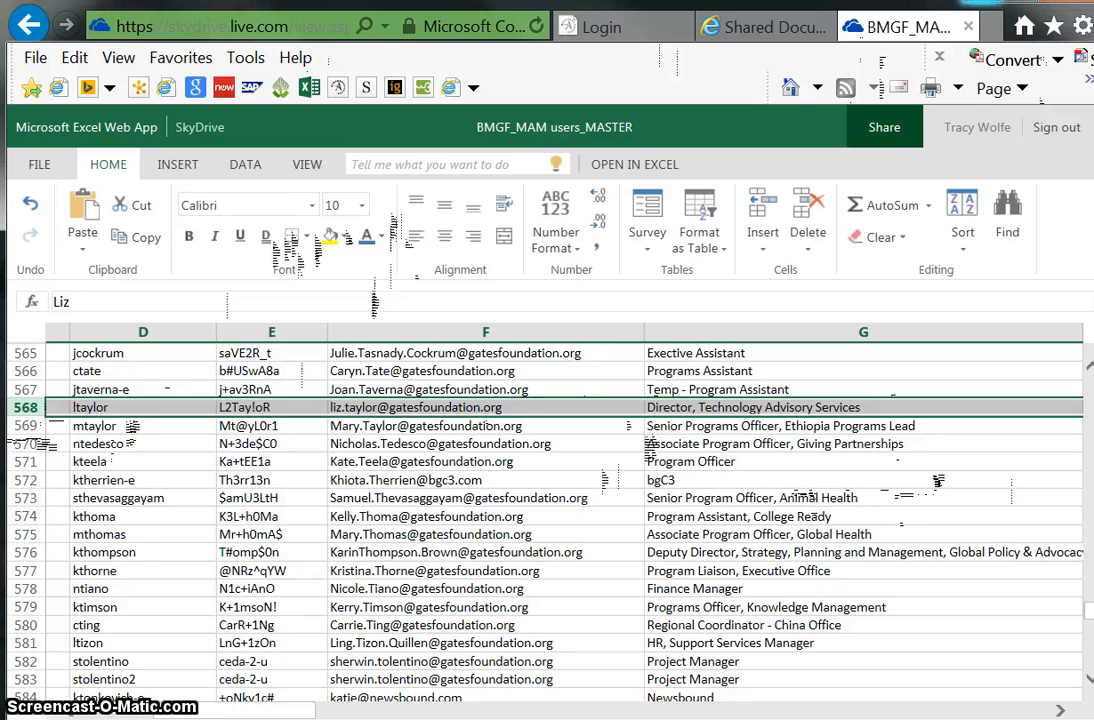
left_click(980, 1)
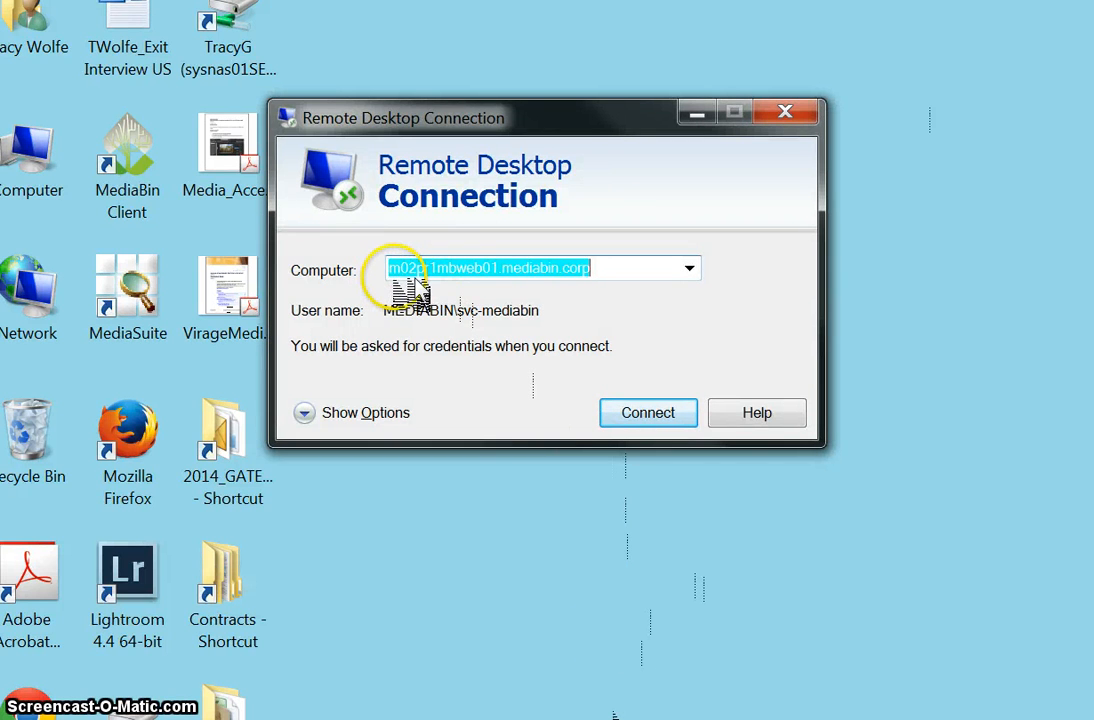
Step: Connect to m02pr1mbdc01.mediabin.corp and re-enter the service account password after credentials fail
left_click(689, 268)
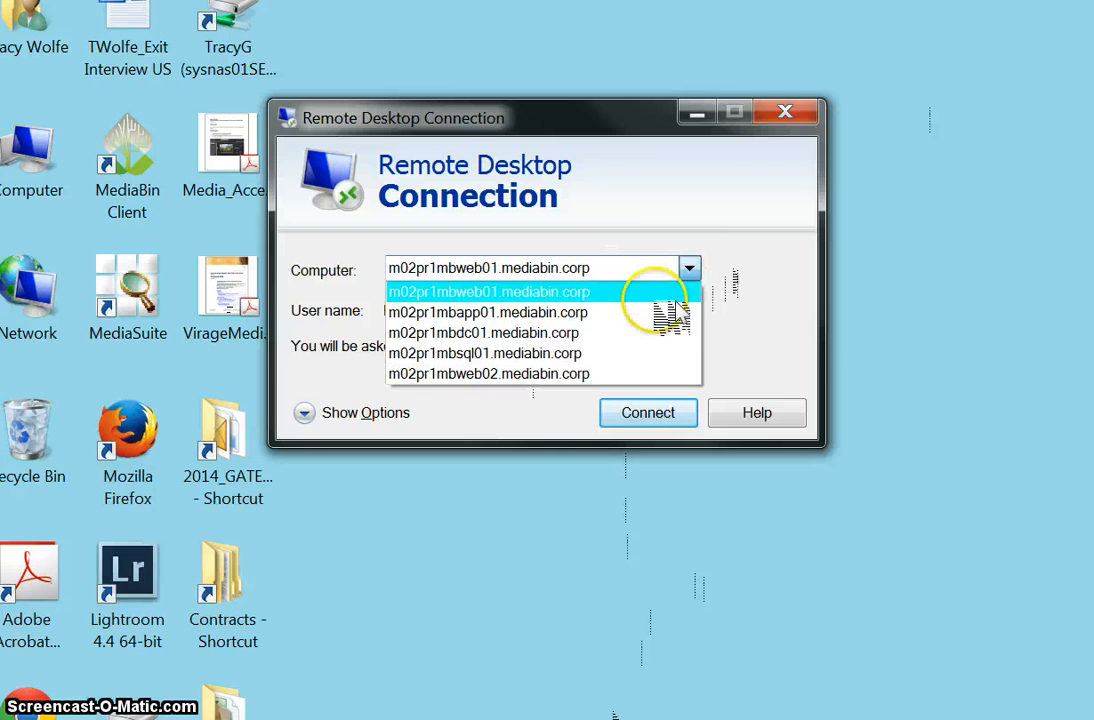
left_click(660, 333)
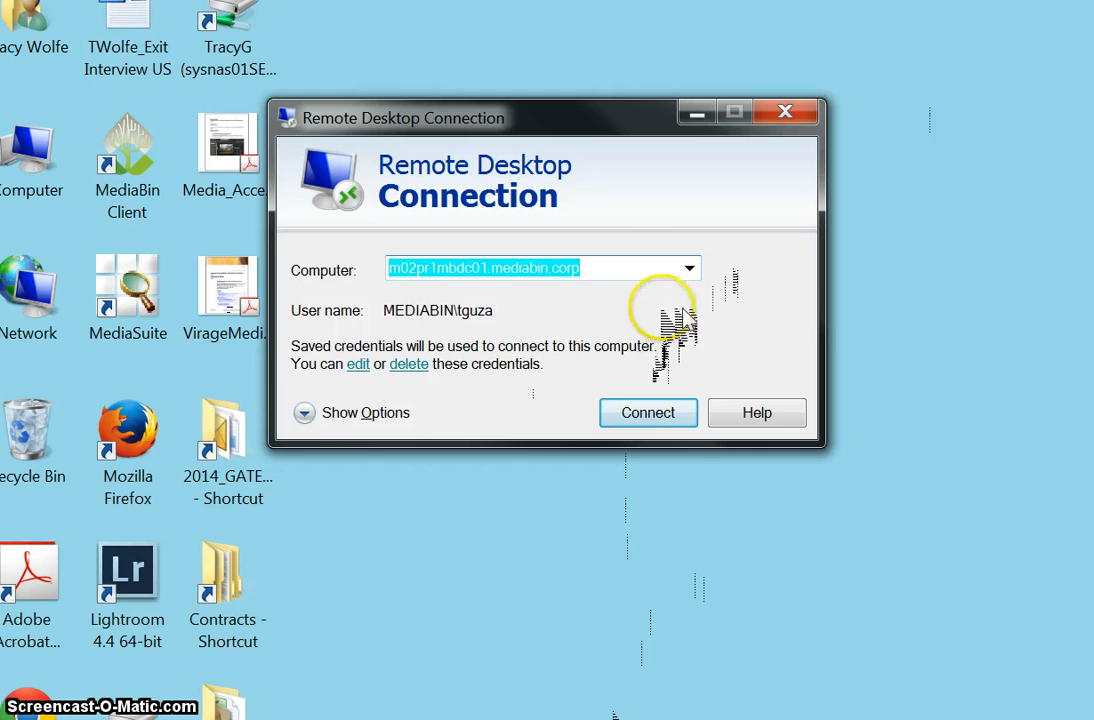
left_click(664, 270)
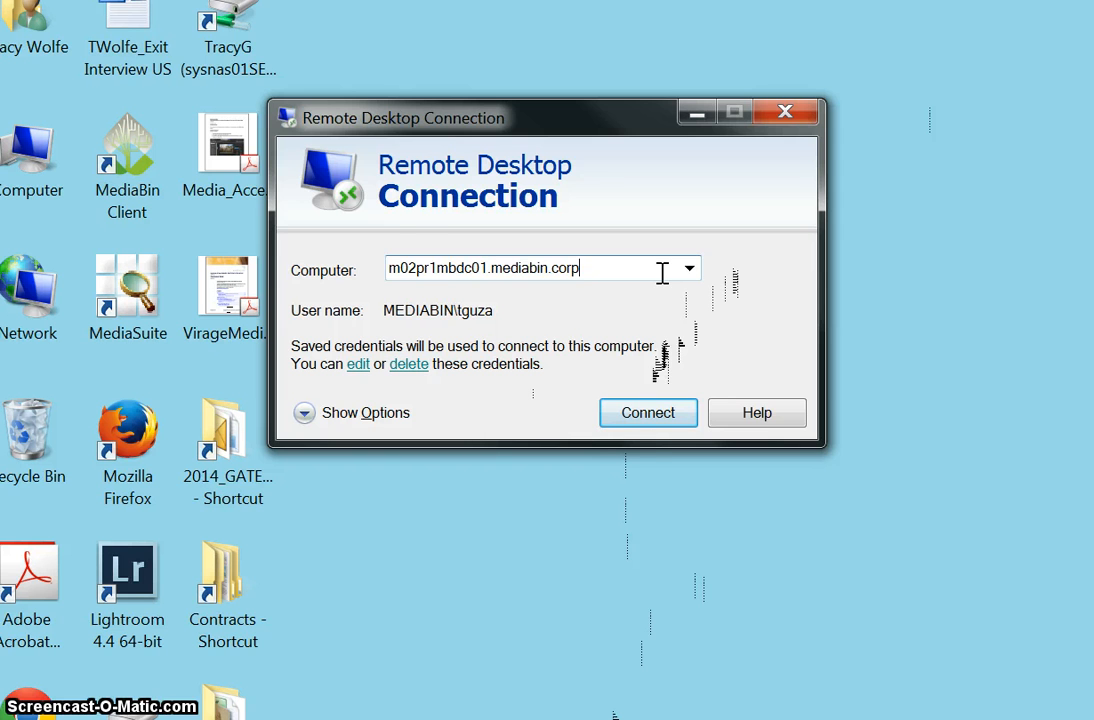
left_click(645, 416)
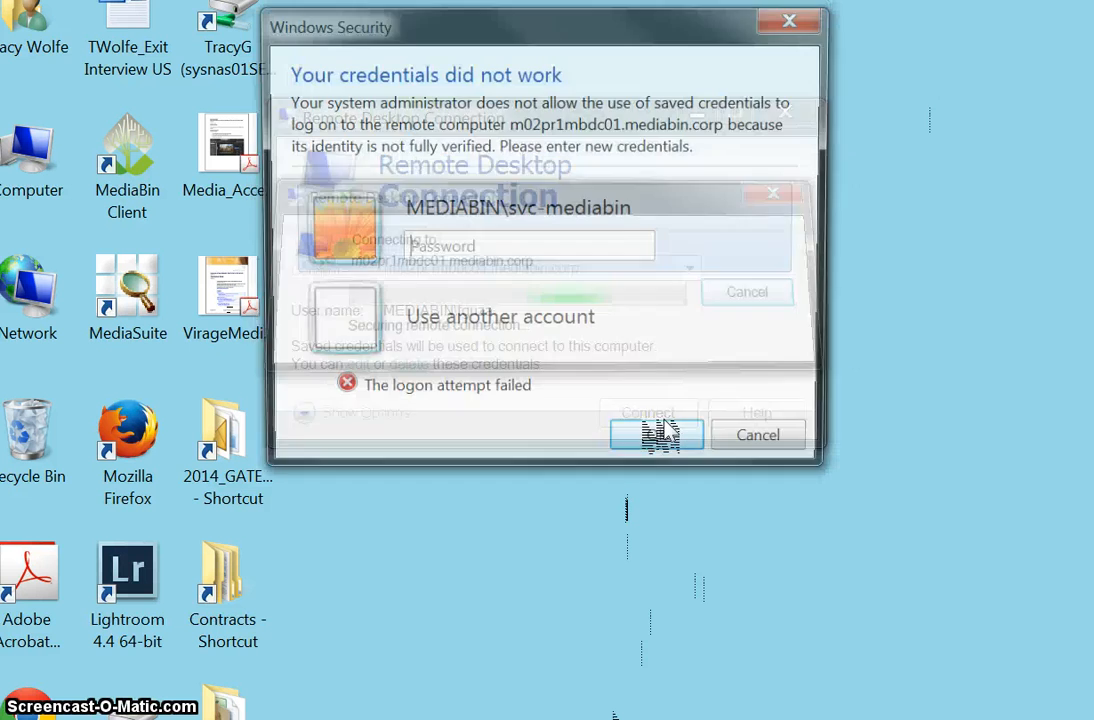
left_click(641, 253)
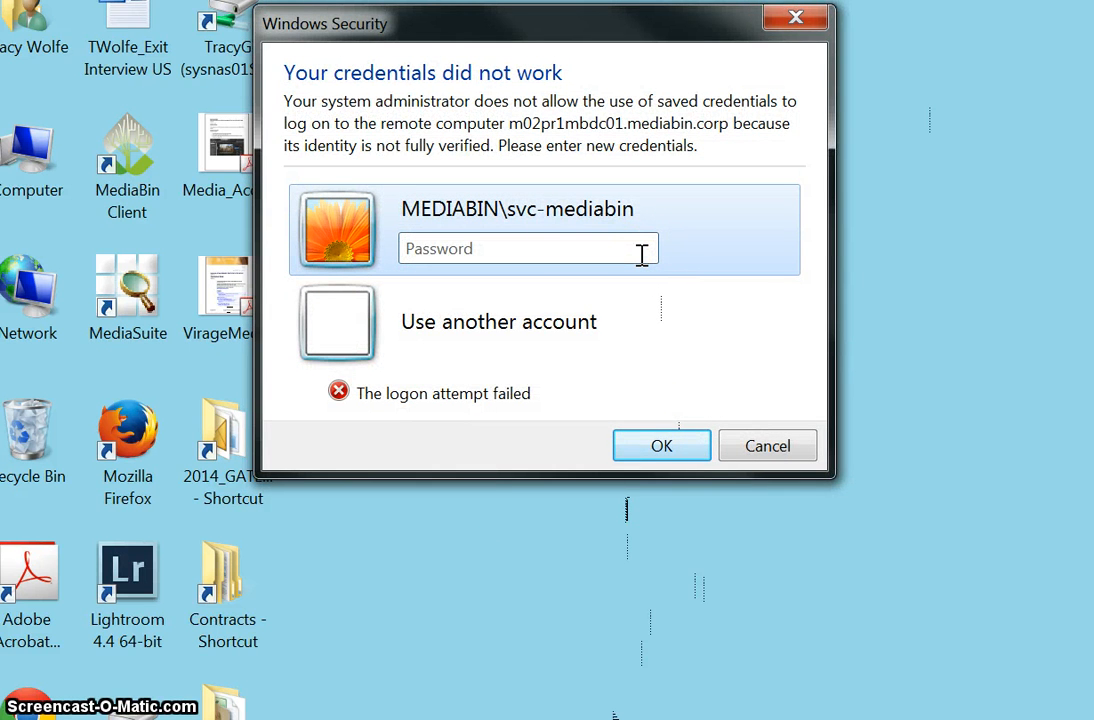
type("•••")
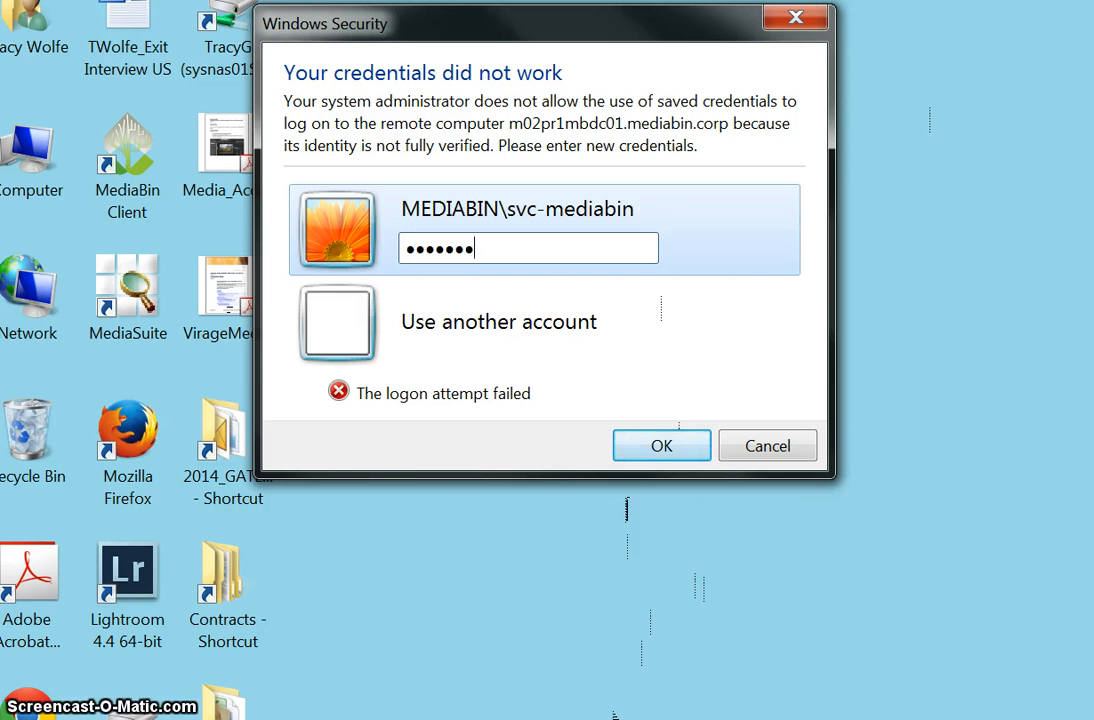
Step: Connect to the domain controller and launch Active Directory Users and Computers from Administrative Tools
left_click(660, 446)
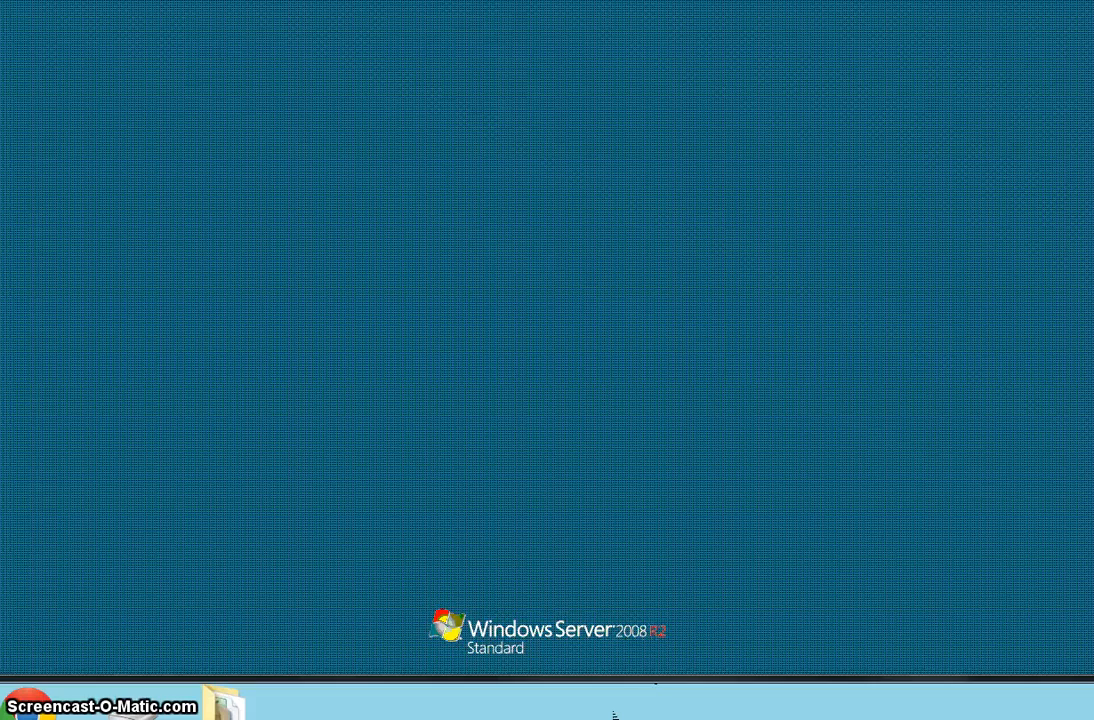
left_click_drag(548, 0, 558, 17)
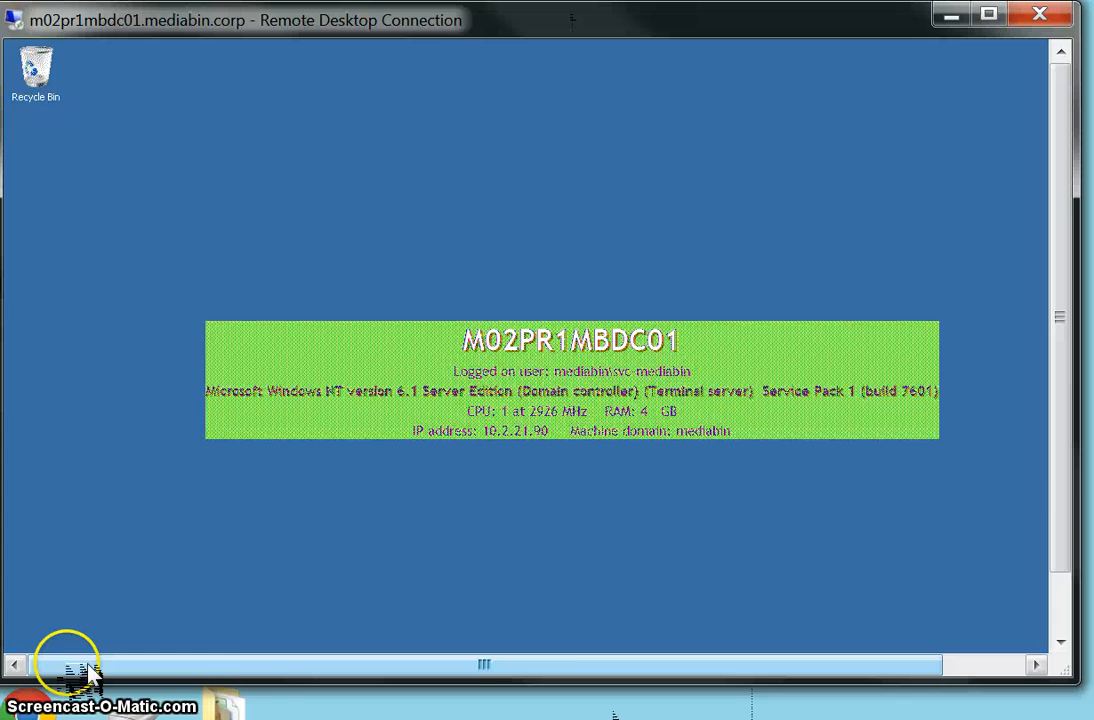
left_click_drag(1060, 528, 1060, 628)
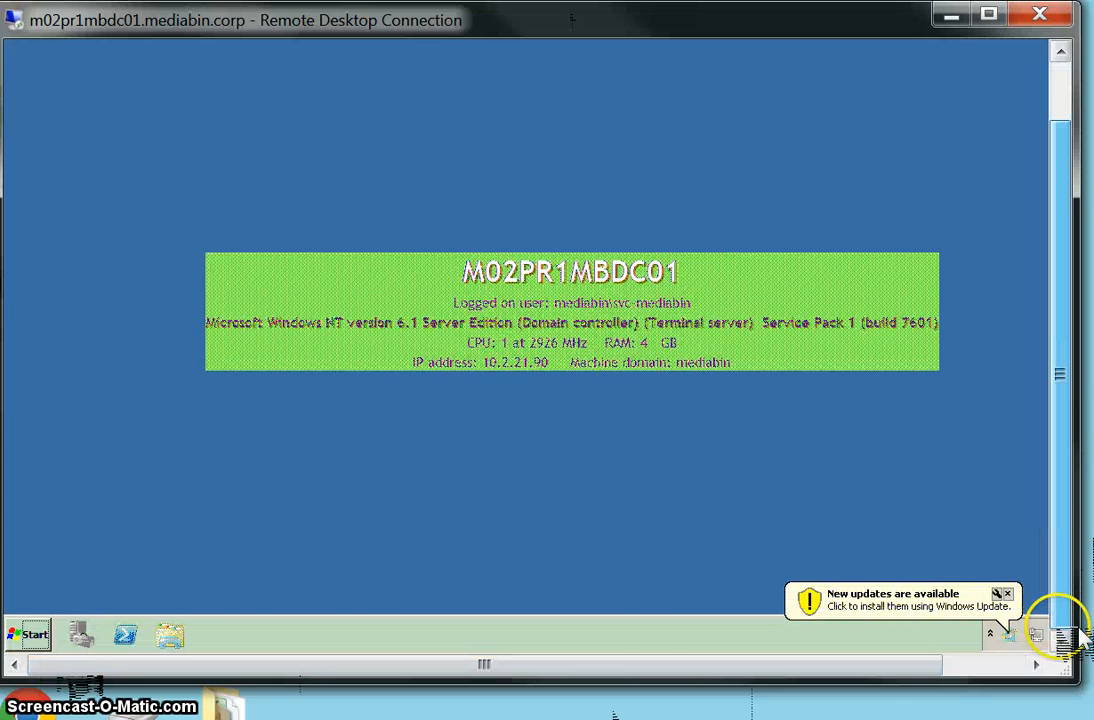
left_click(22, 633)
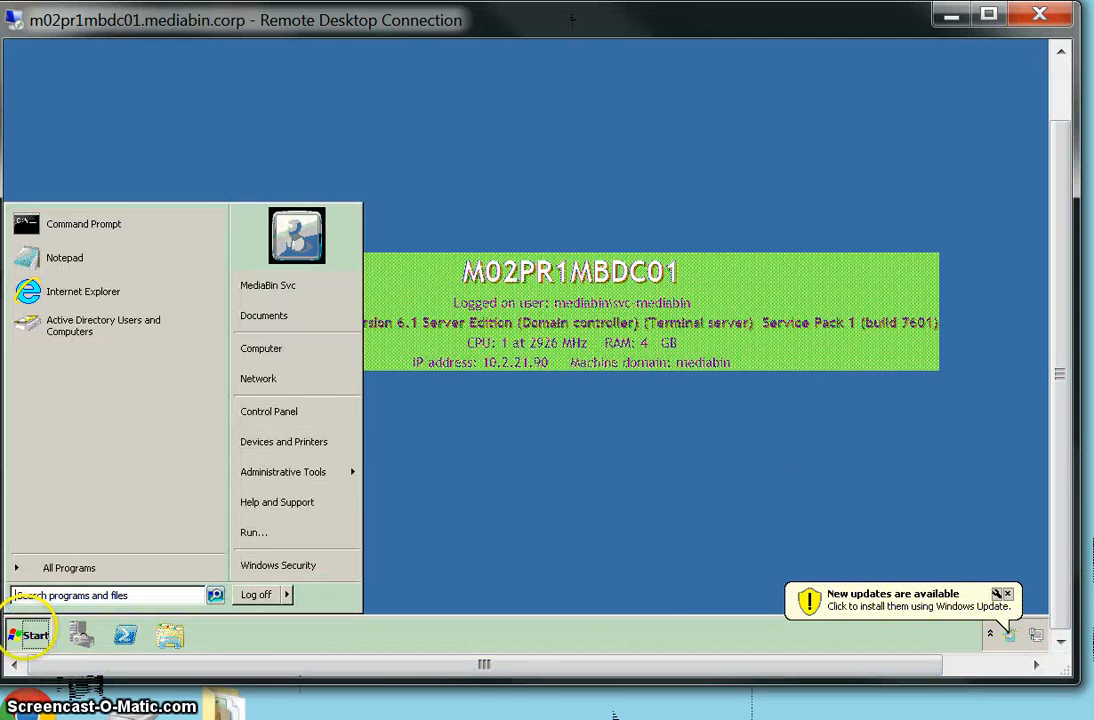
mouse_move(276, 480)
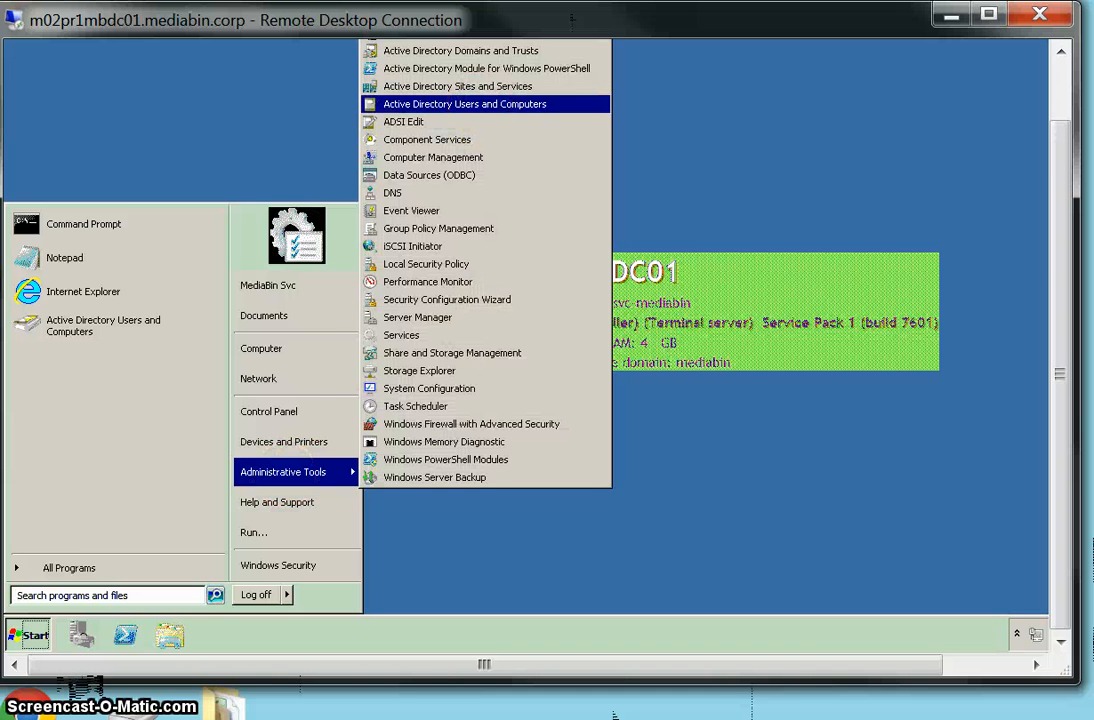
left_click(464, 104)
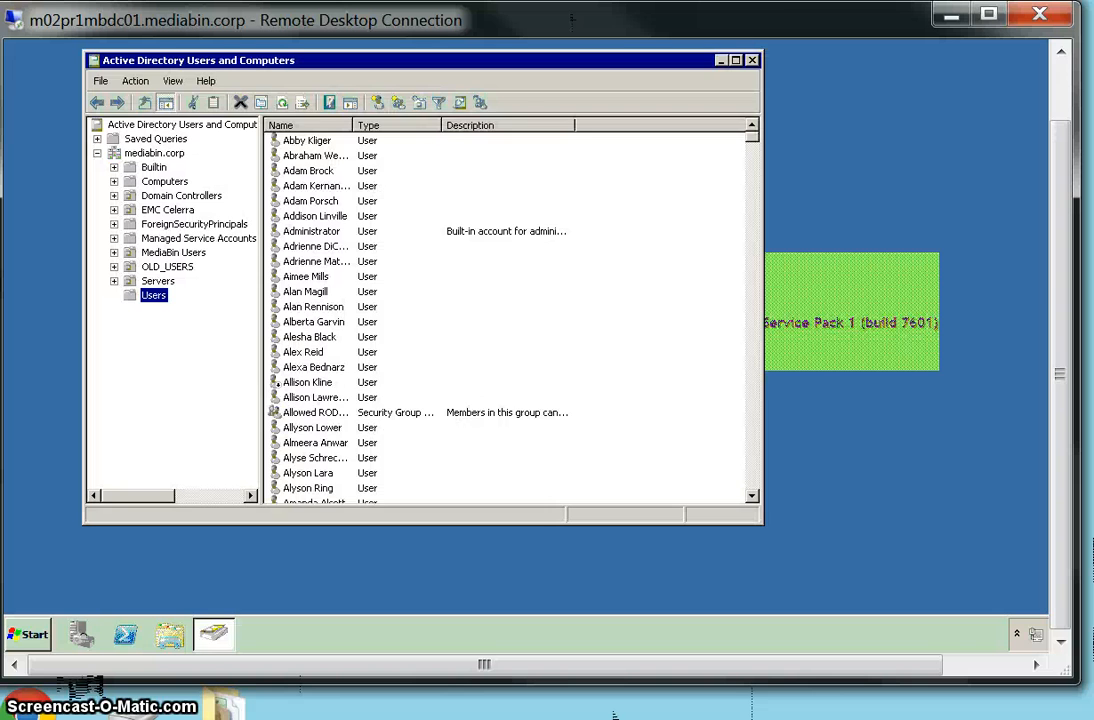
Step: Maximize the console, copy an existing user as a new account, and correct the first name
left_click_drag(1068, 342, 1066, 232)
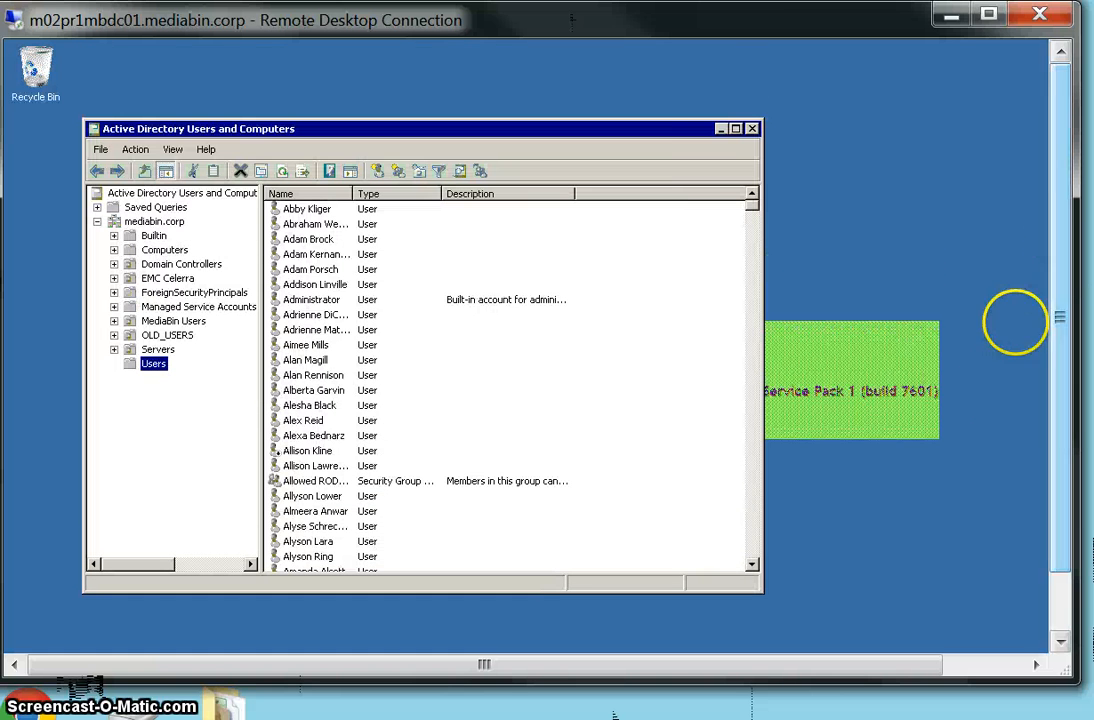
left_click(735, 128)
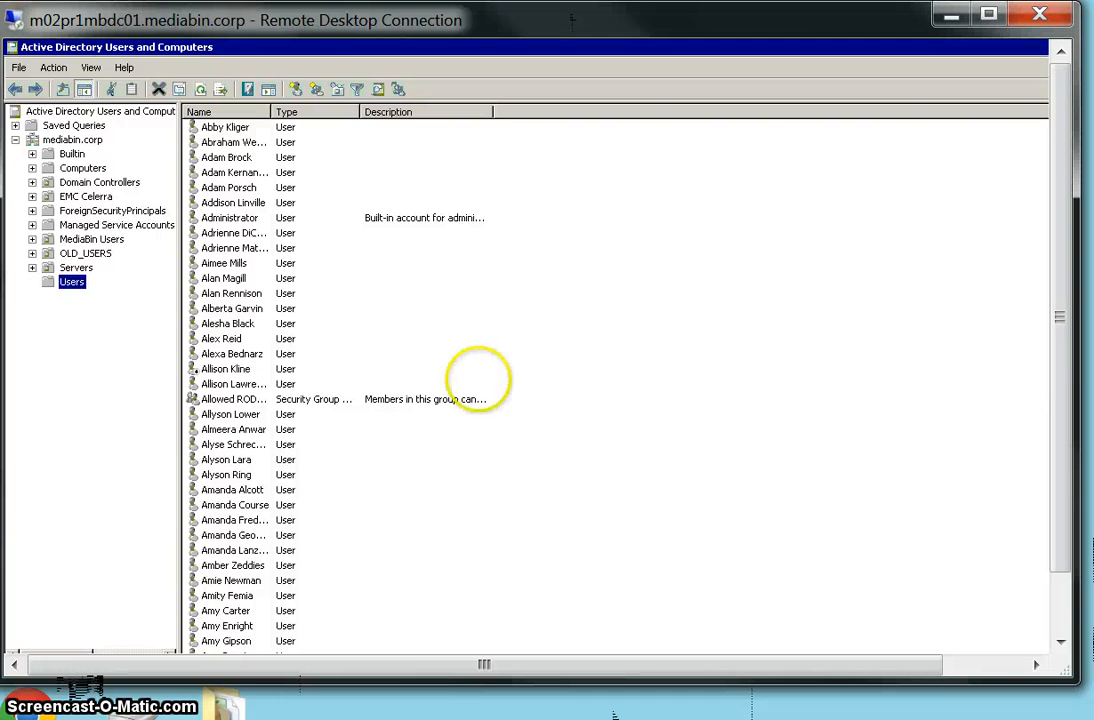
left_click(230, 293)
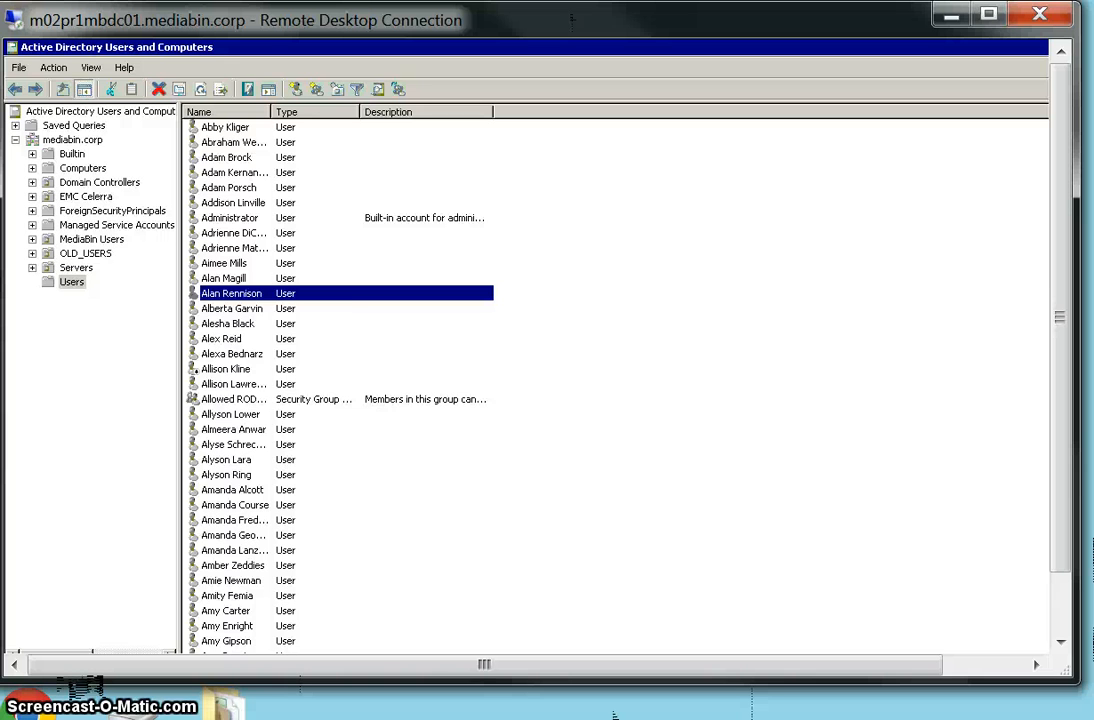
right_click(252, 293)
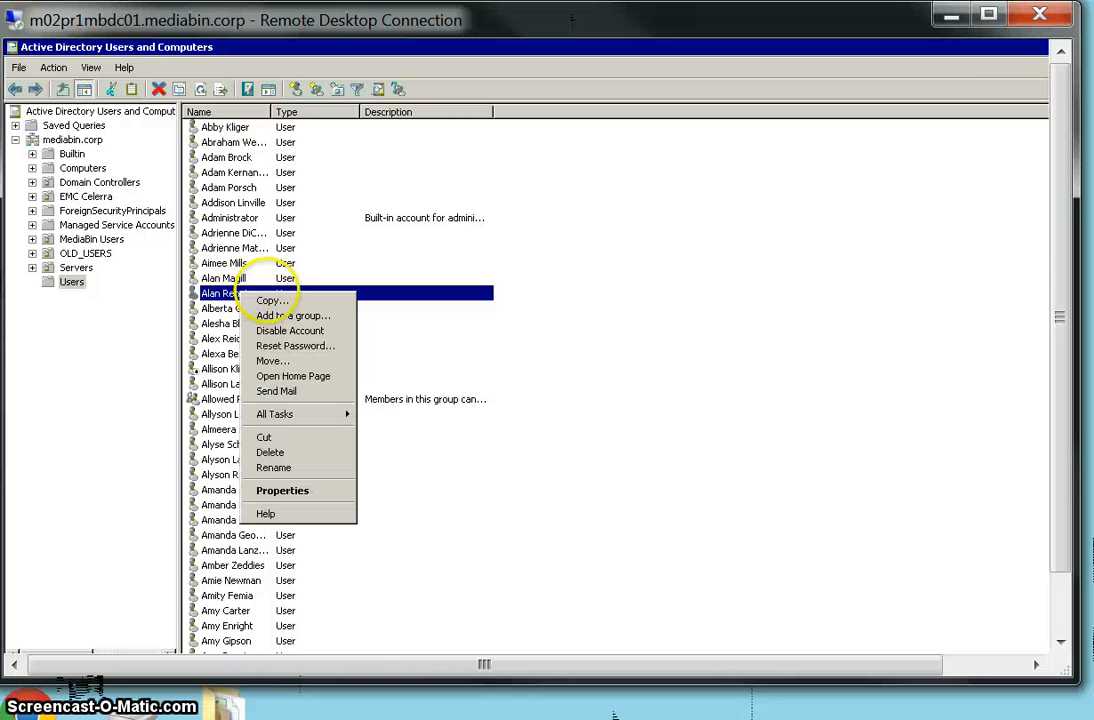
left_click(274, 300)
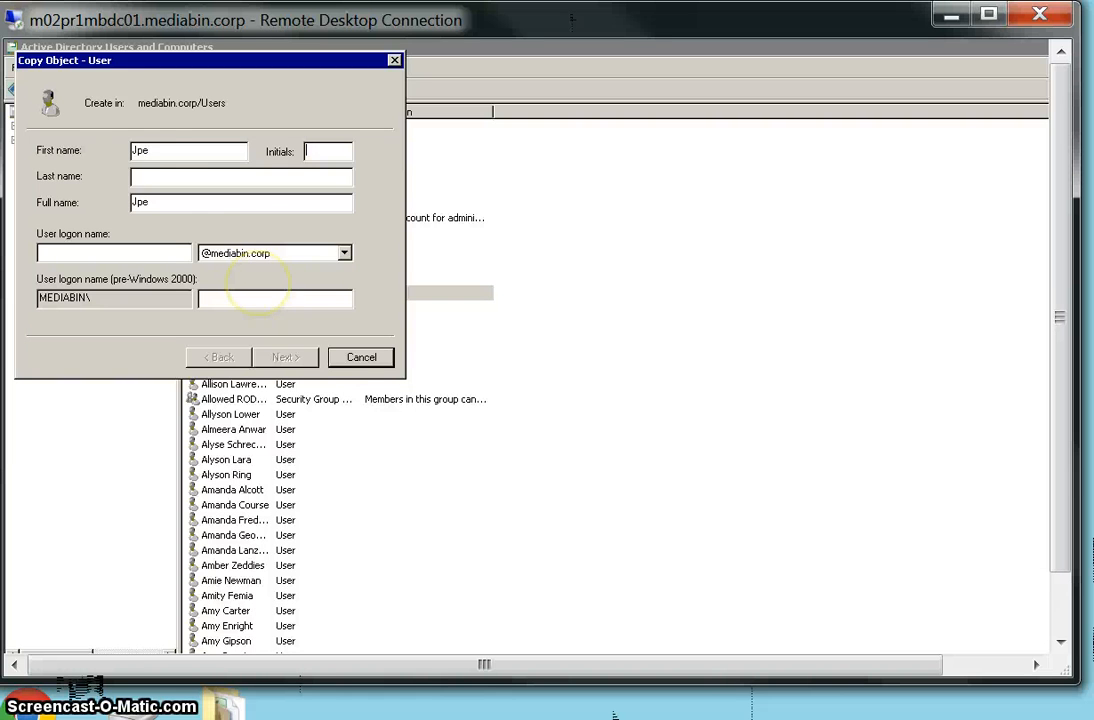
double_click(147, 149)
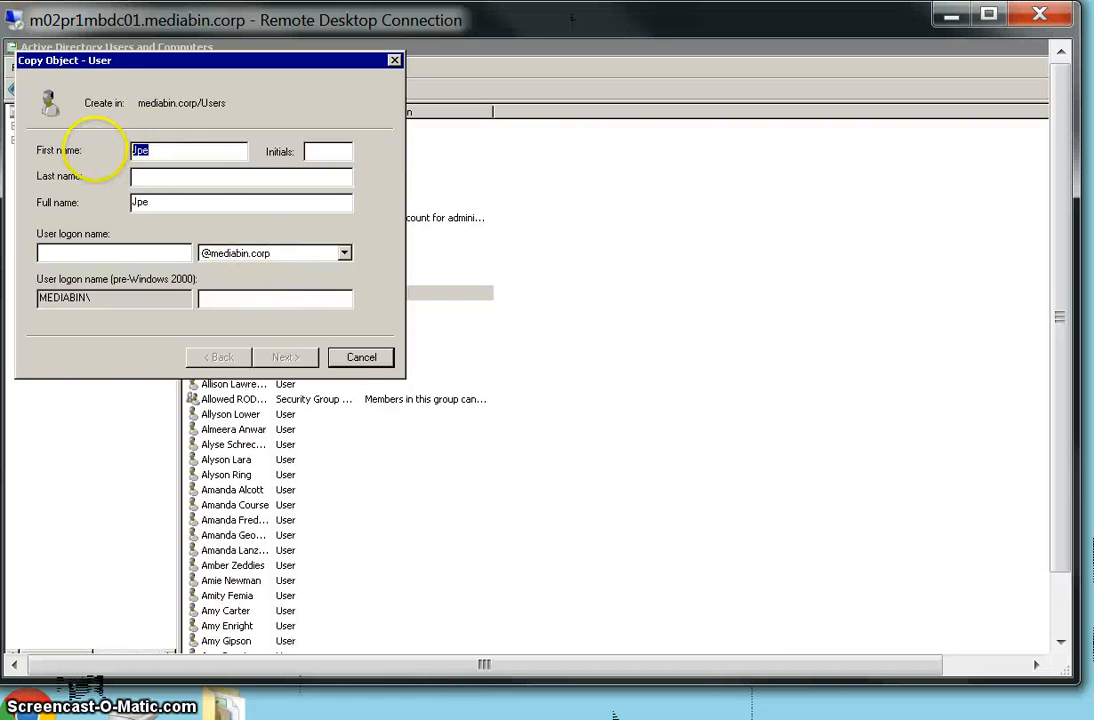
type("Jo")
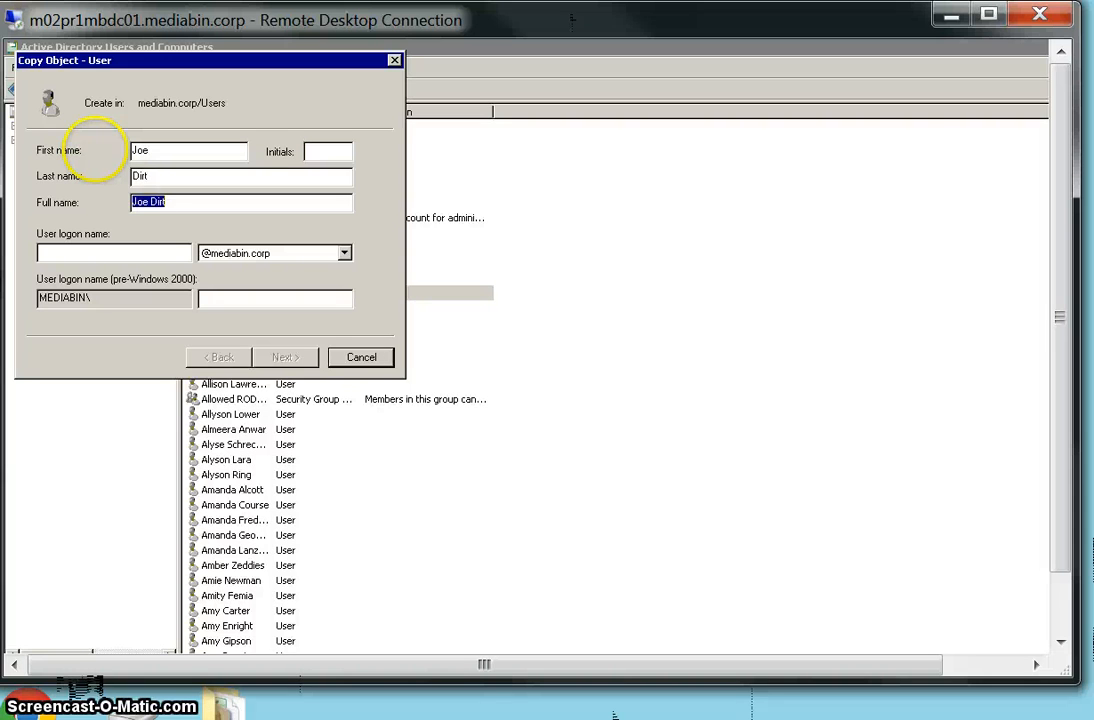
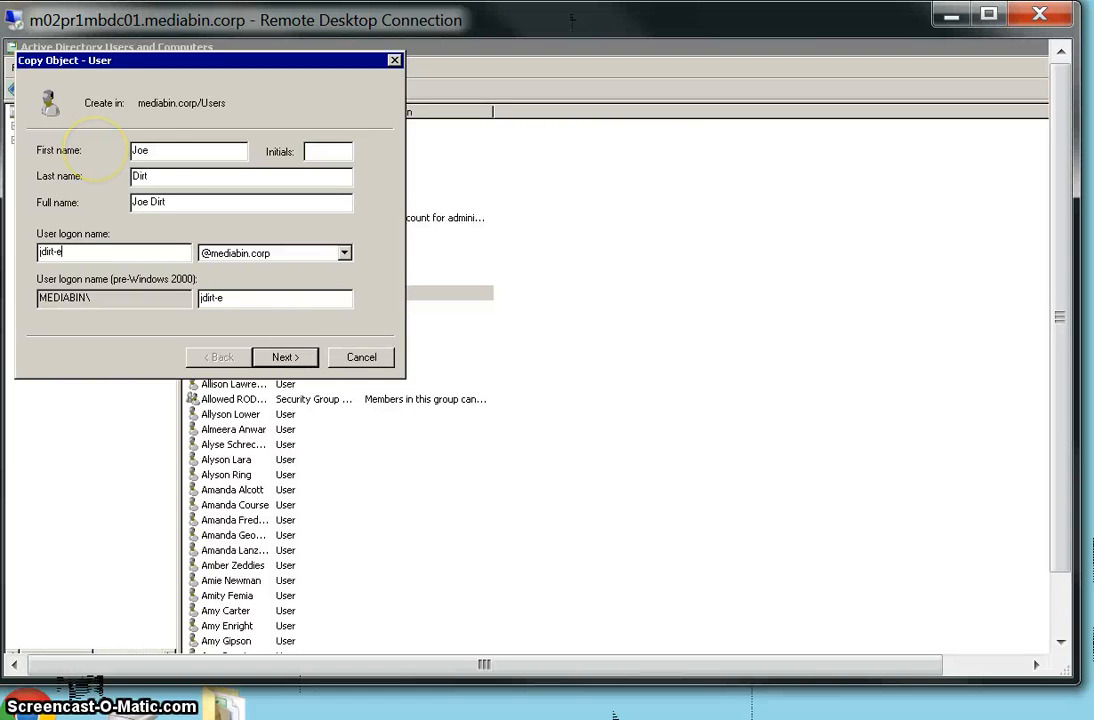
Step: Paste the prepared password into both password fields and finish creating the account
left_click(287, 357)
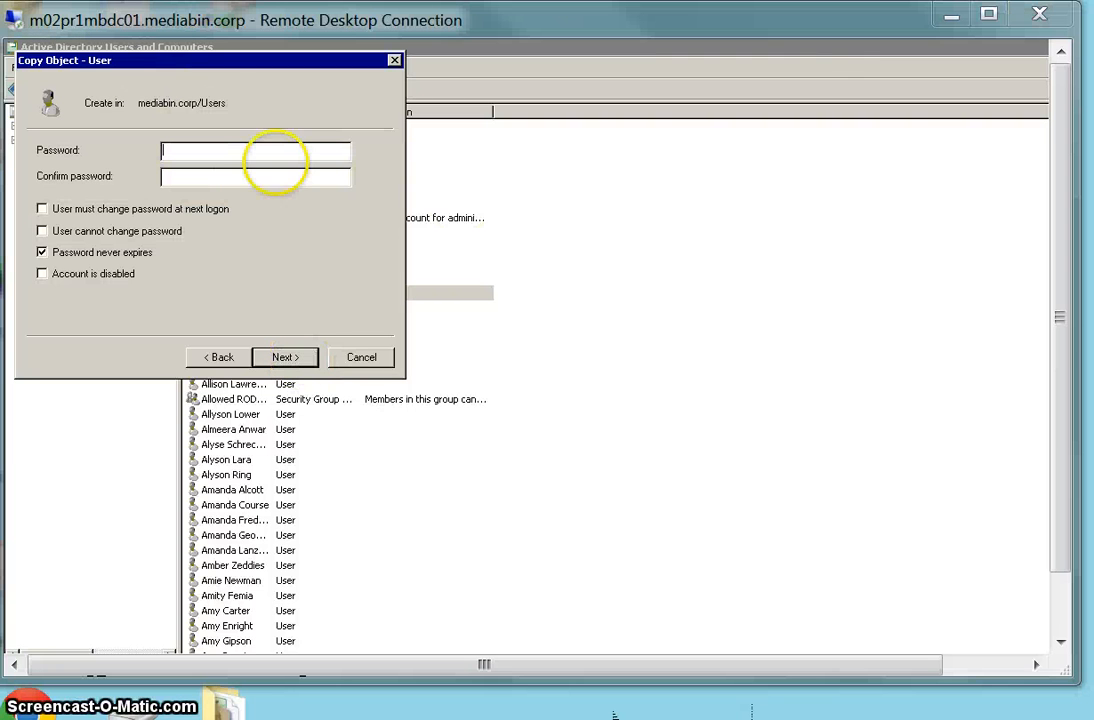
right_click(270, 155)
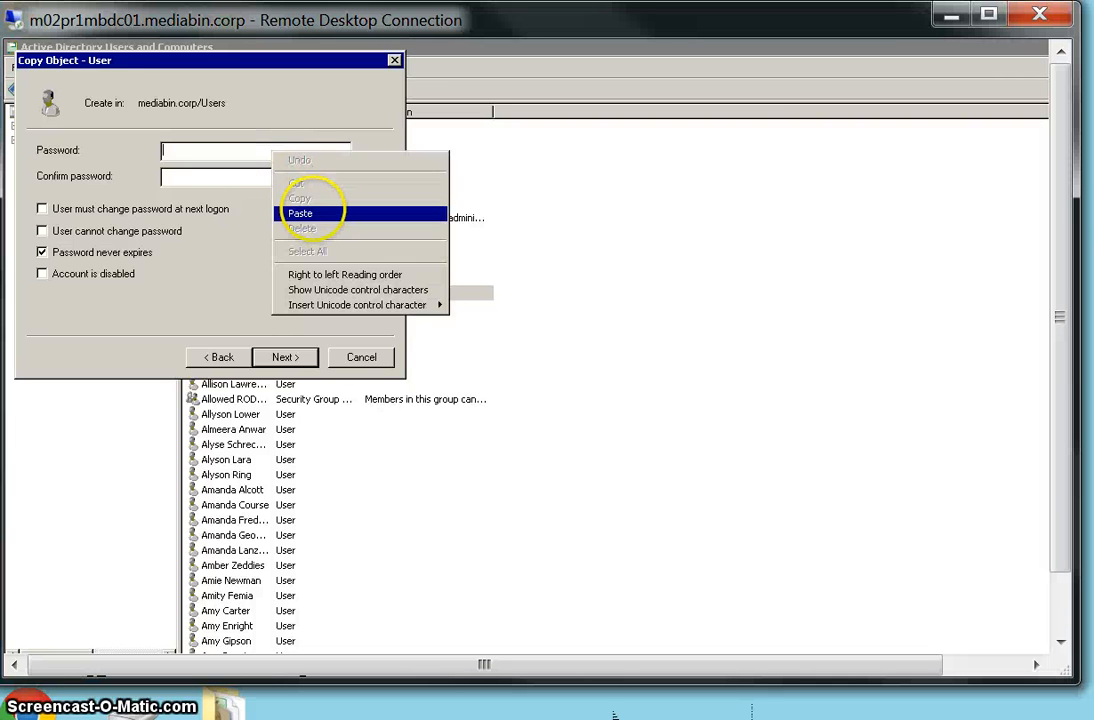
left_click(300, 213)
right_click(226, 177)
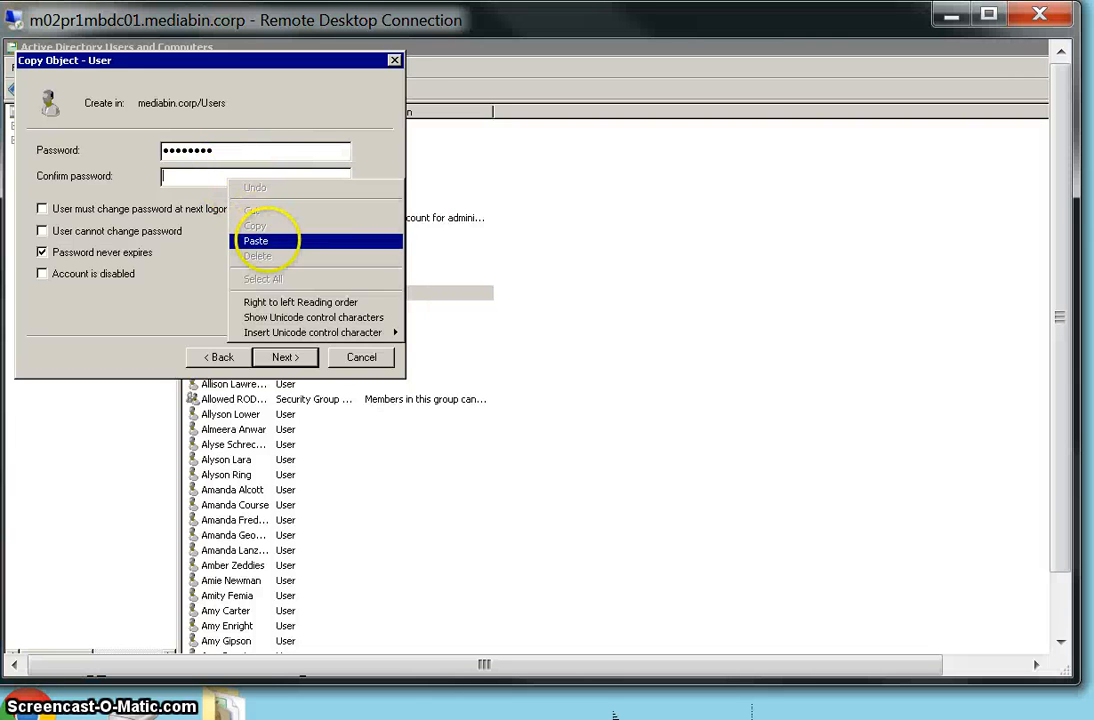
left_click(266, 240)
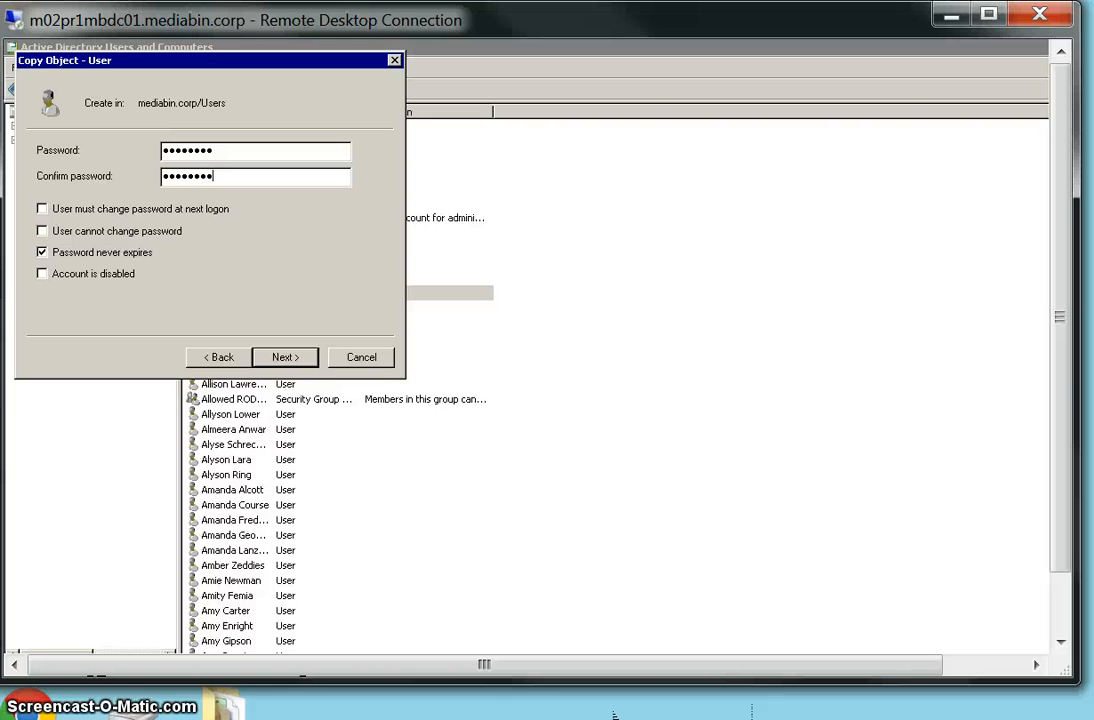
left_click(287, 357)
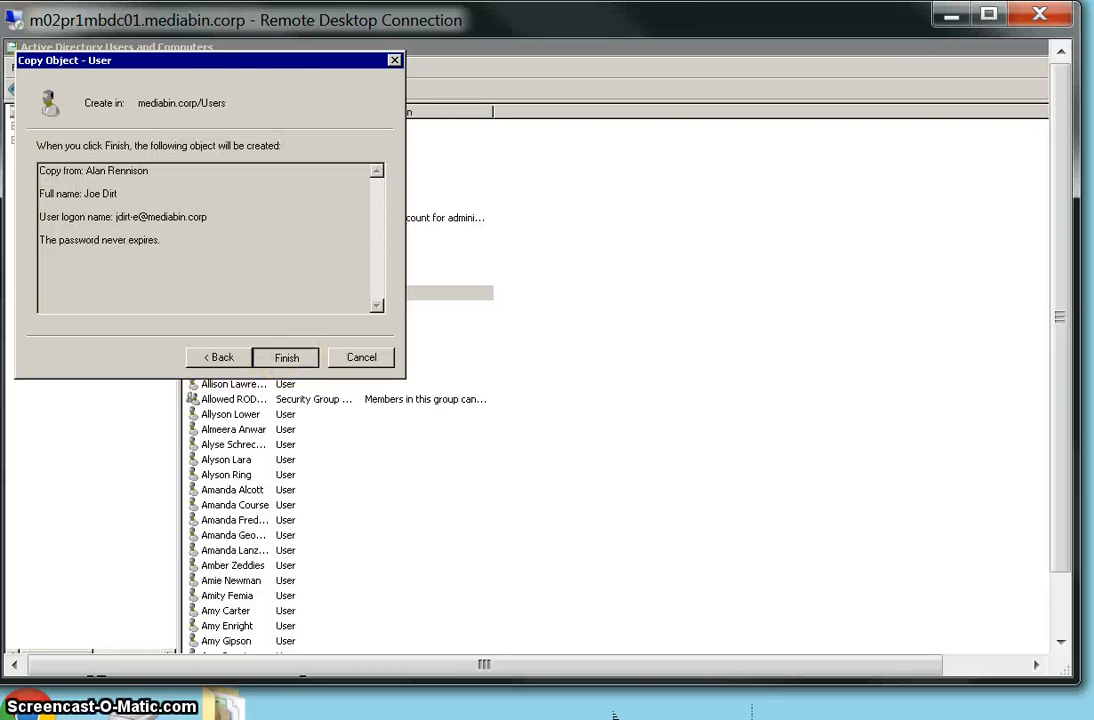
left_click(287, 357)
scroll(428, 575, "down", 2)
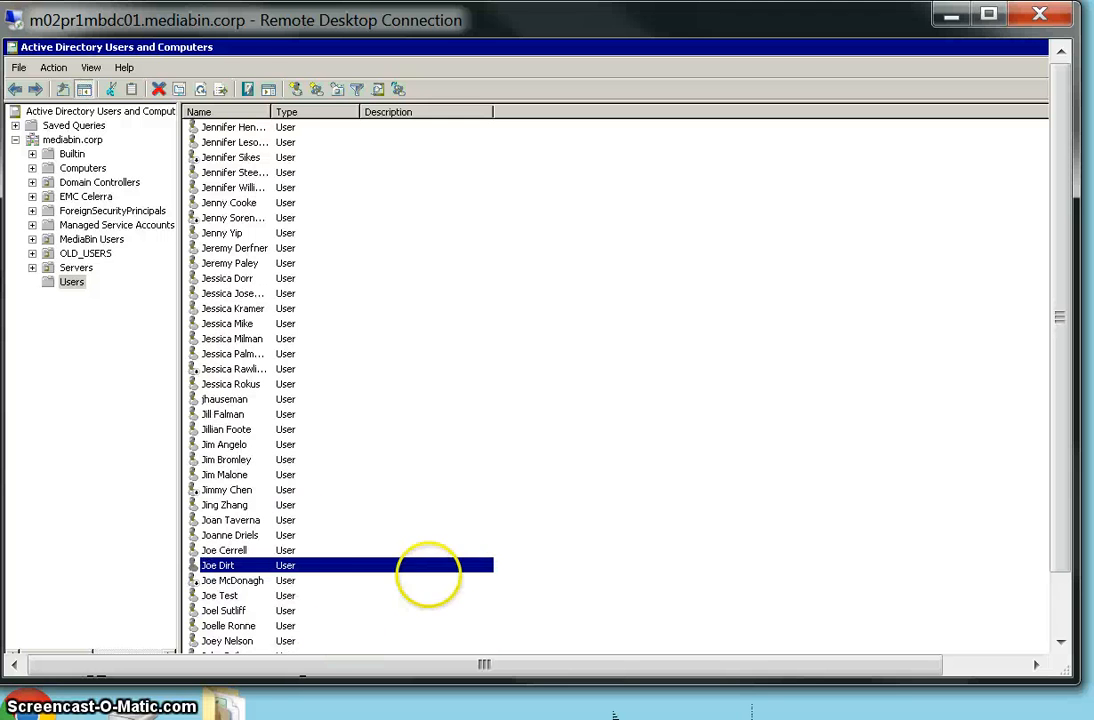
Step: Paste the new user's e-mail address into the General tab E-mail field, apply, and close
double_click(372, 565)
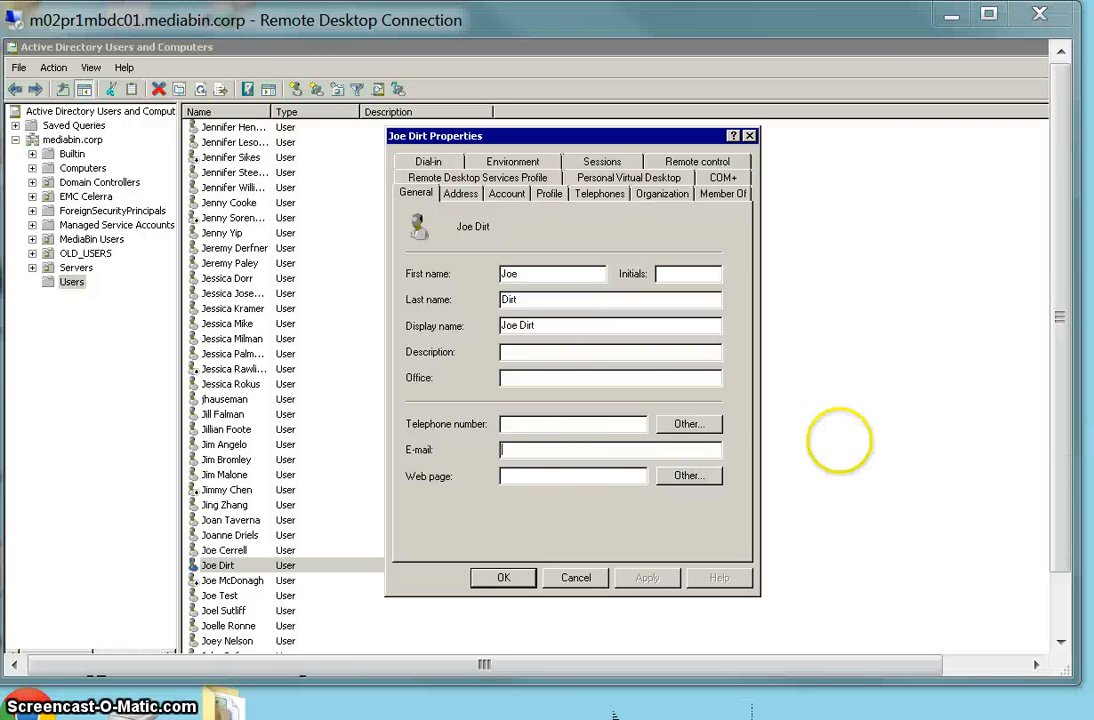
right_click(560, 449)
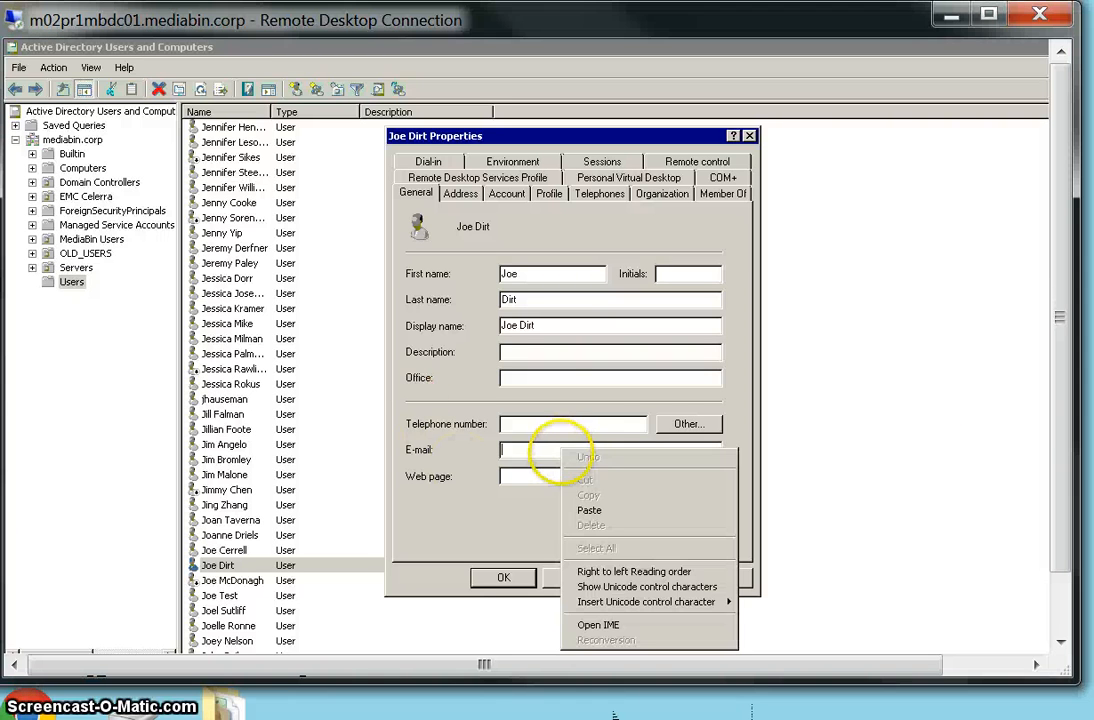
left_click(590, 510)
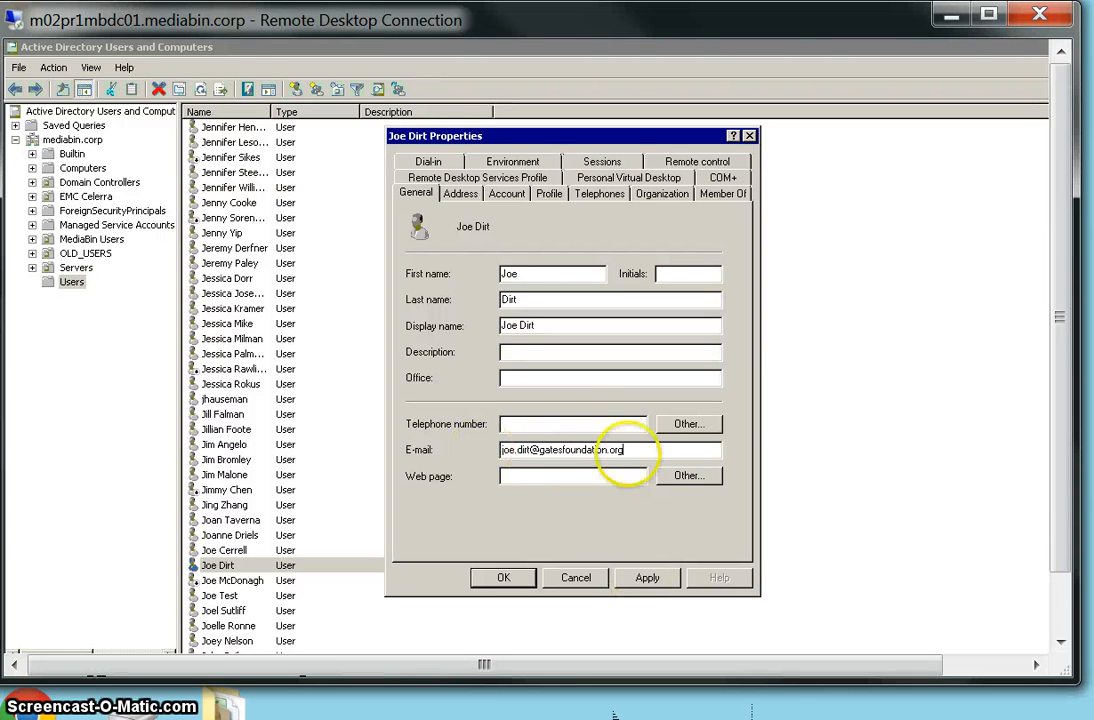
left_click(647, 577)
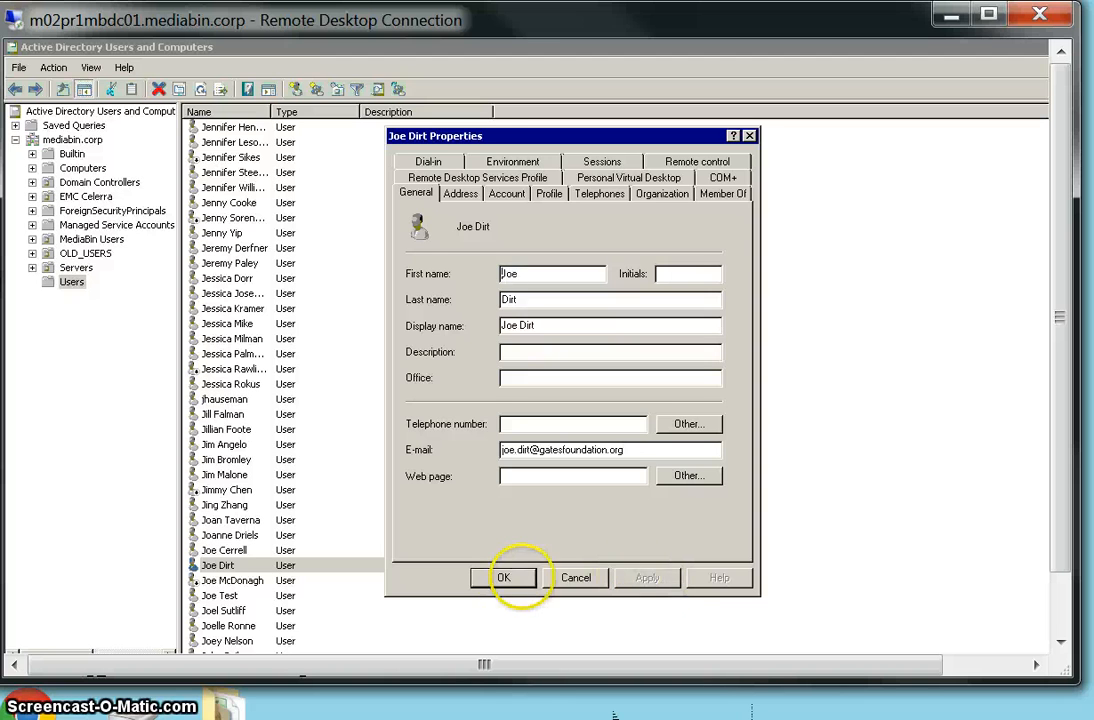
left_click(505, 578)
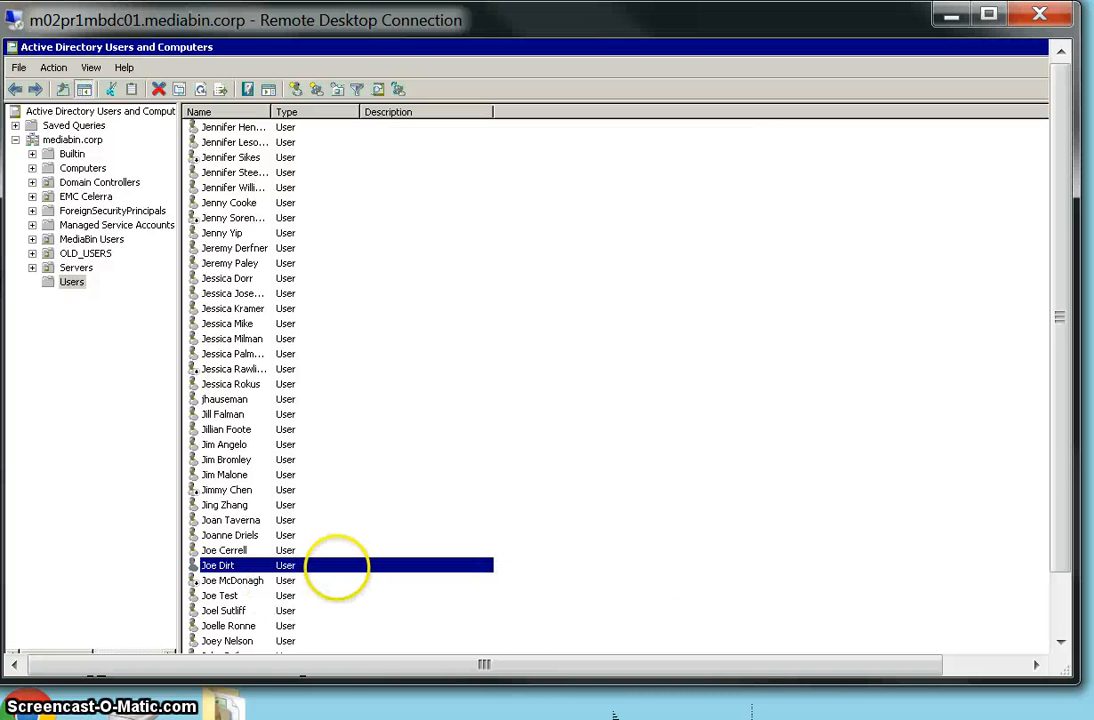
Step: Copy the new user into another account, entering the second user's first, last and logon names
right_click(342, 564)
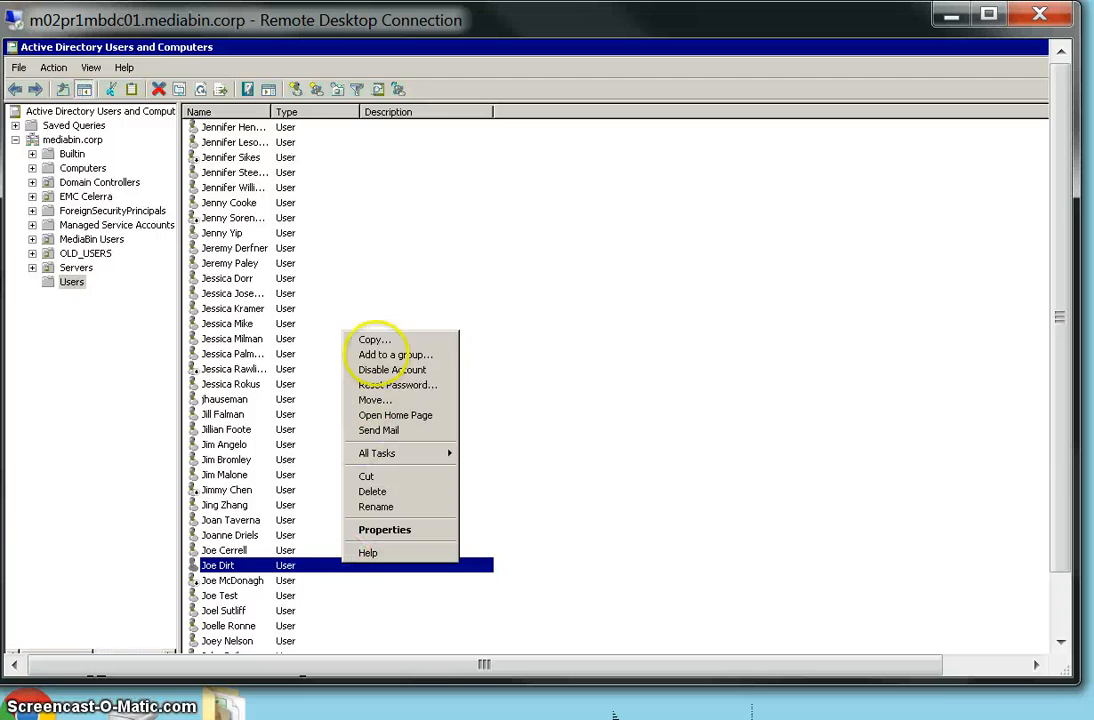
left_click(374, 339)
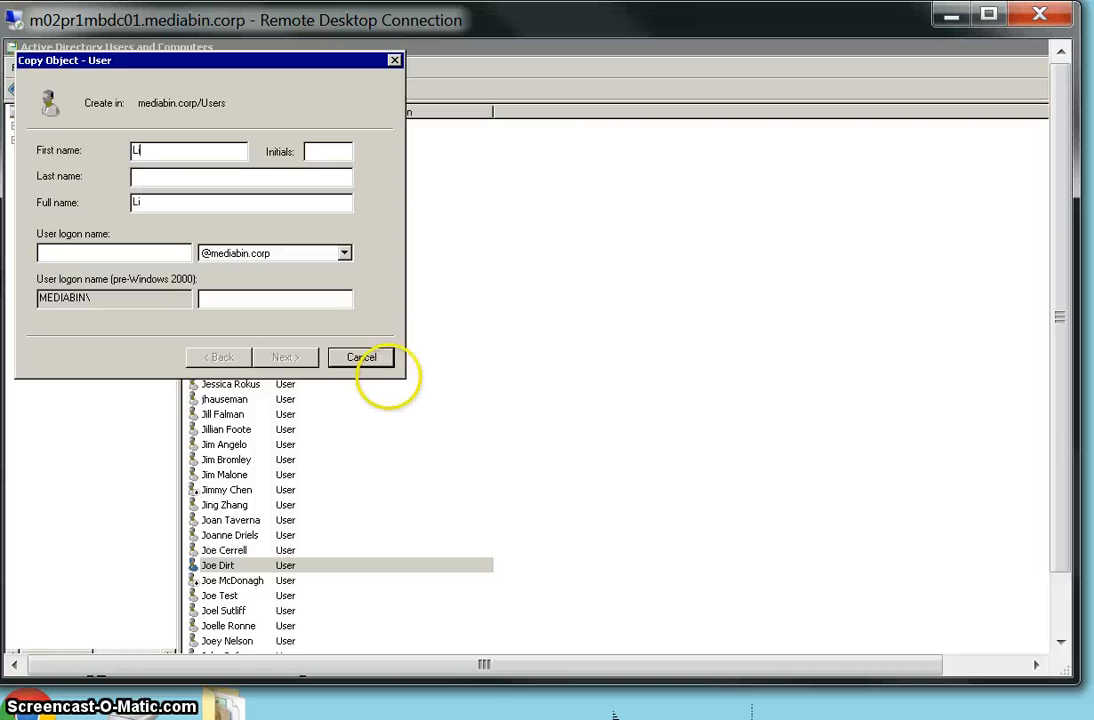
key("Tab")
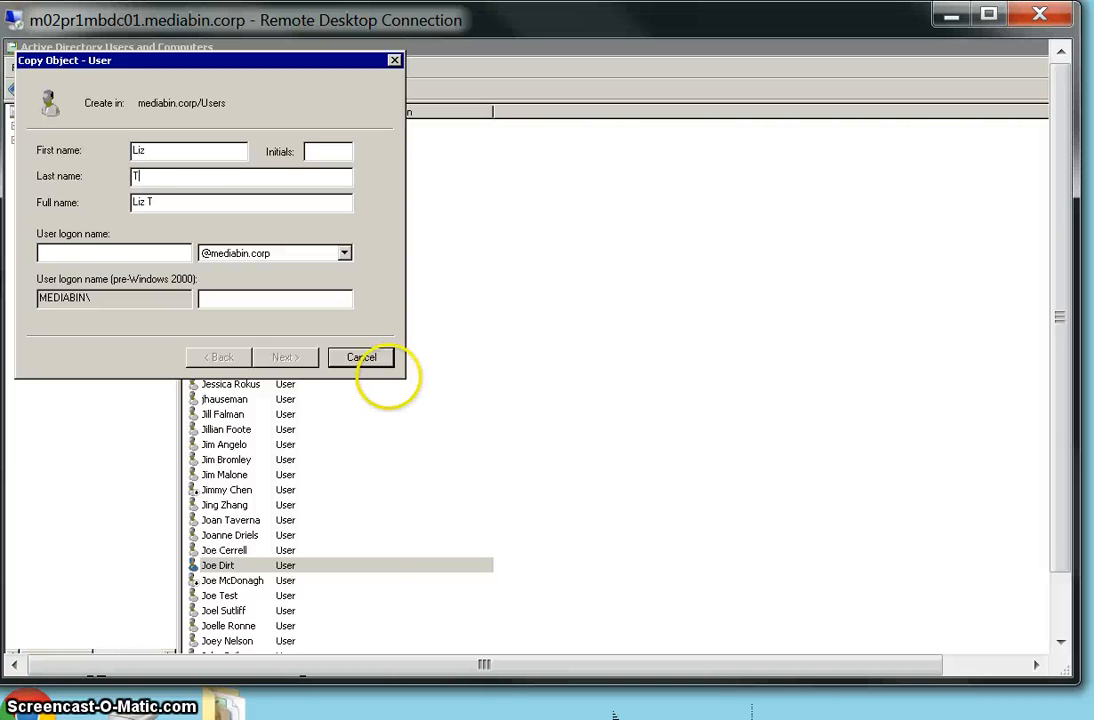
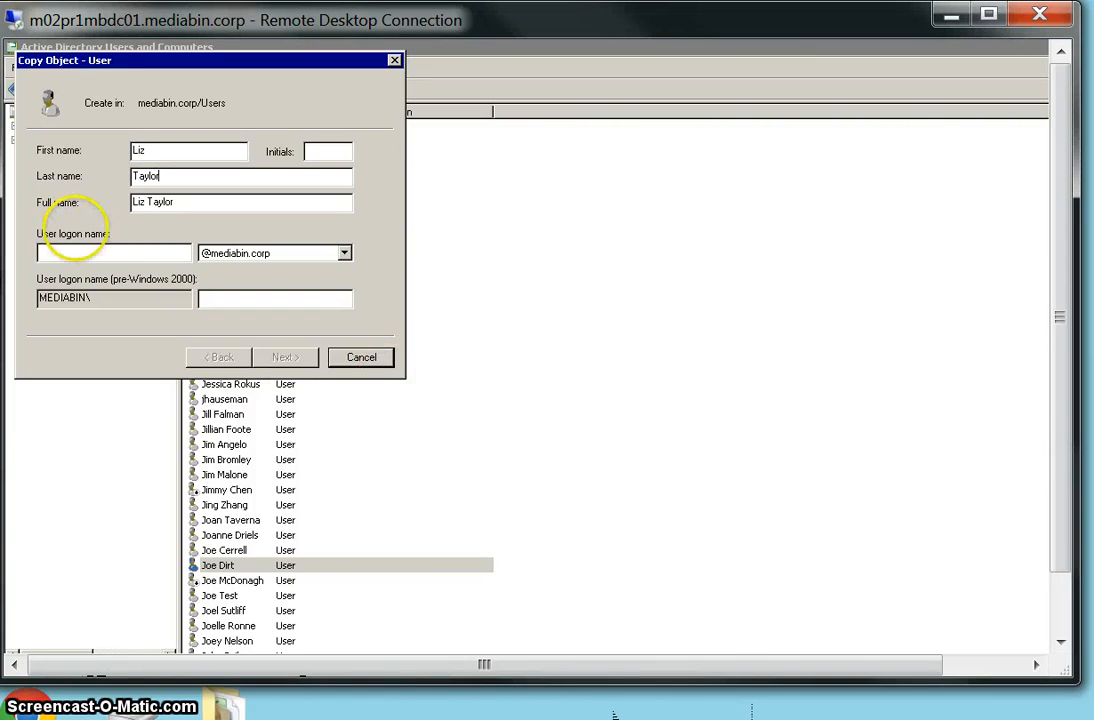
left_click(77, 250)
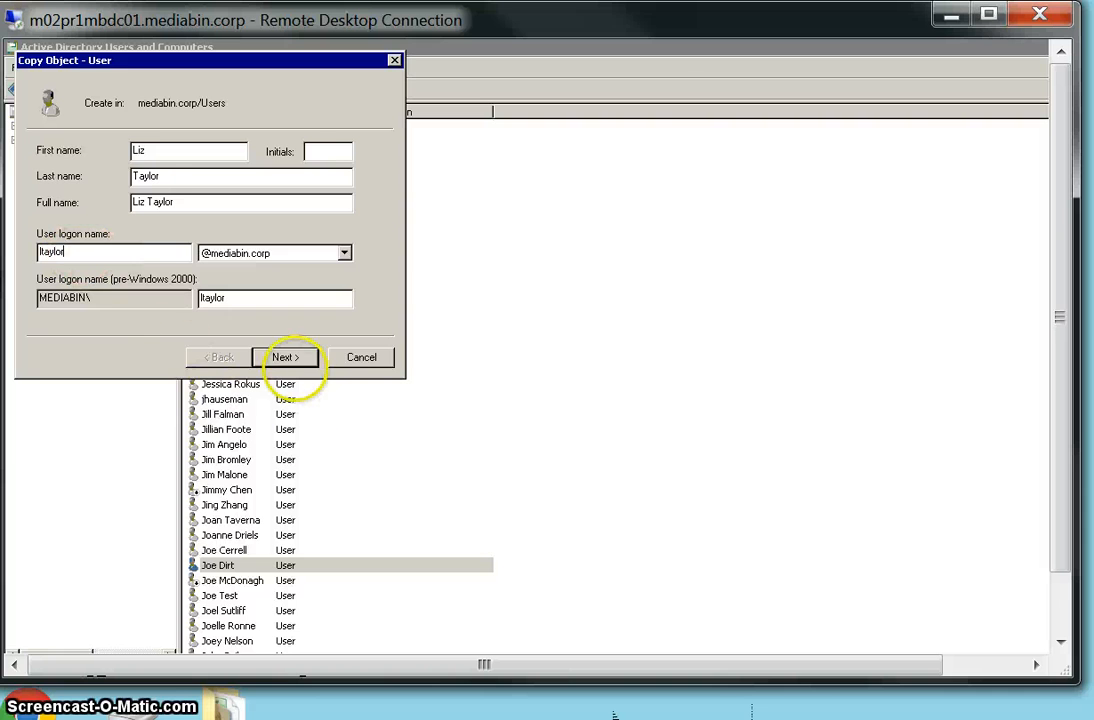
left_click(286, 357)
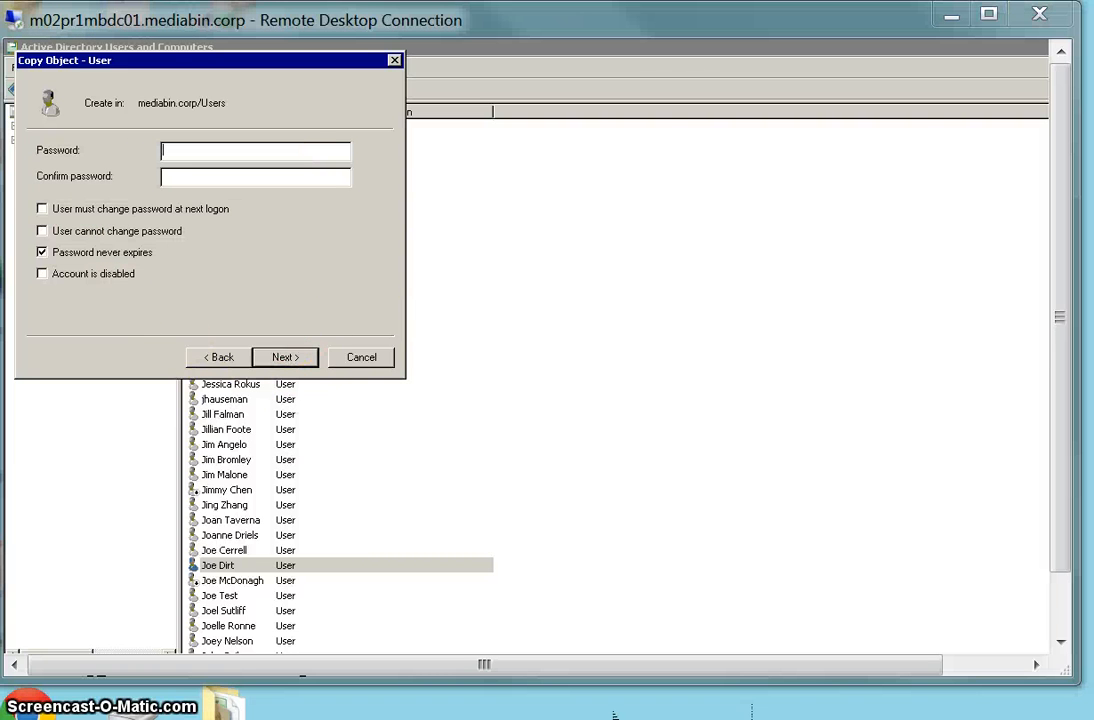
Step: Paste the password into both password fields and finish creating the second user
right_click(268, 148)
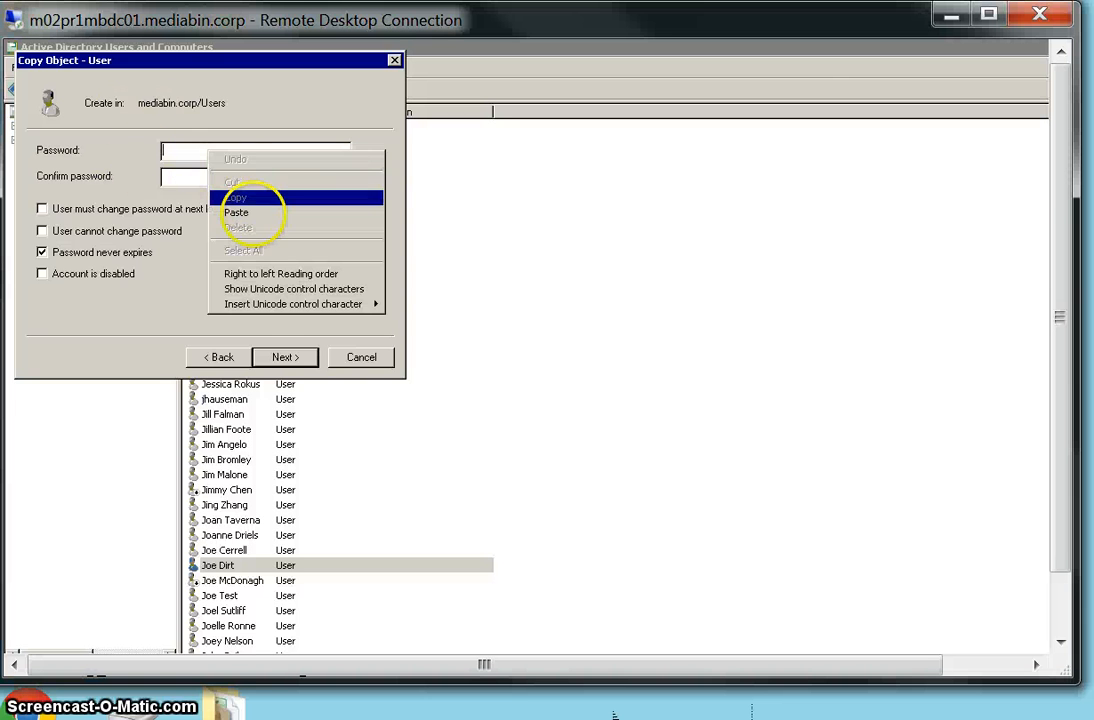
left_click(290, 214)
right_click(242, 178)
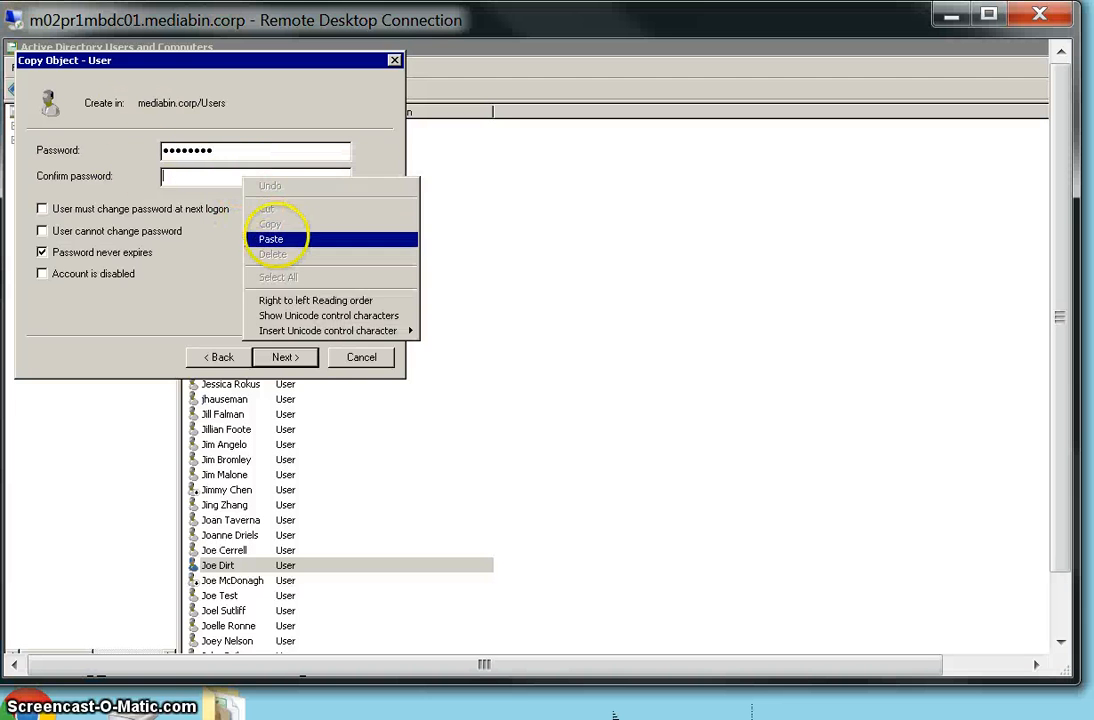
left_click(272, 237)
left_click(300, 357)
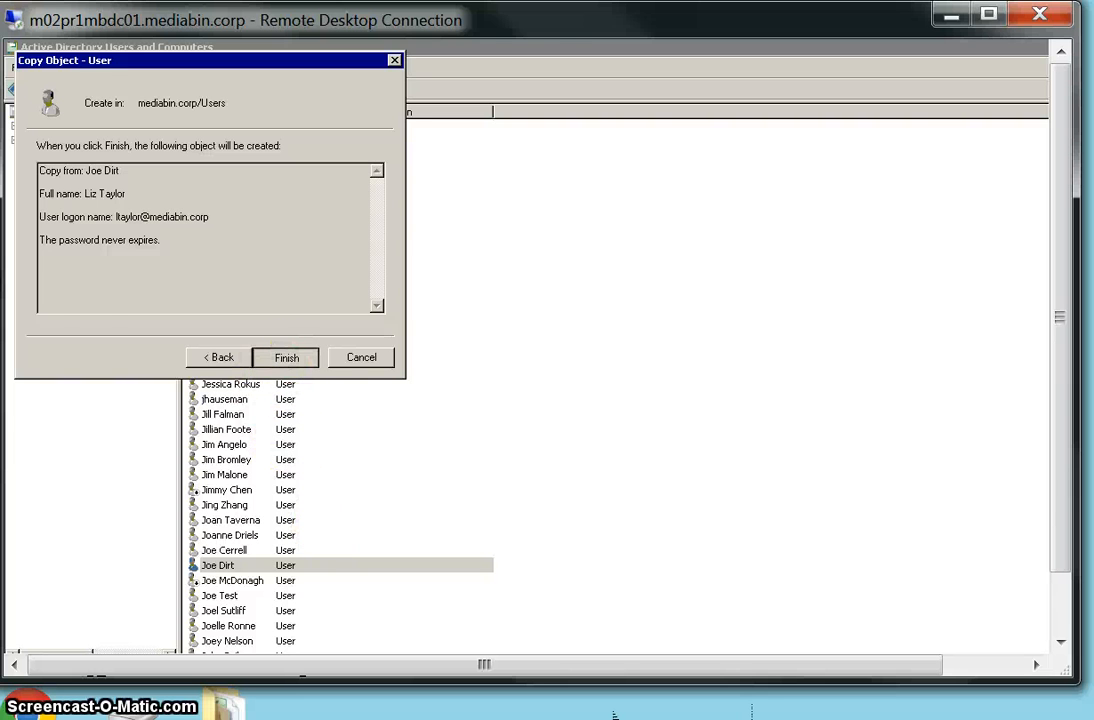
key("Return")
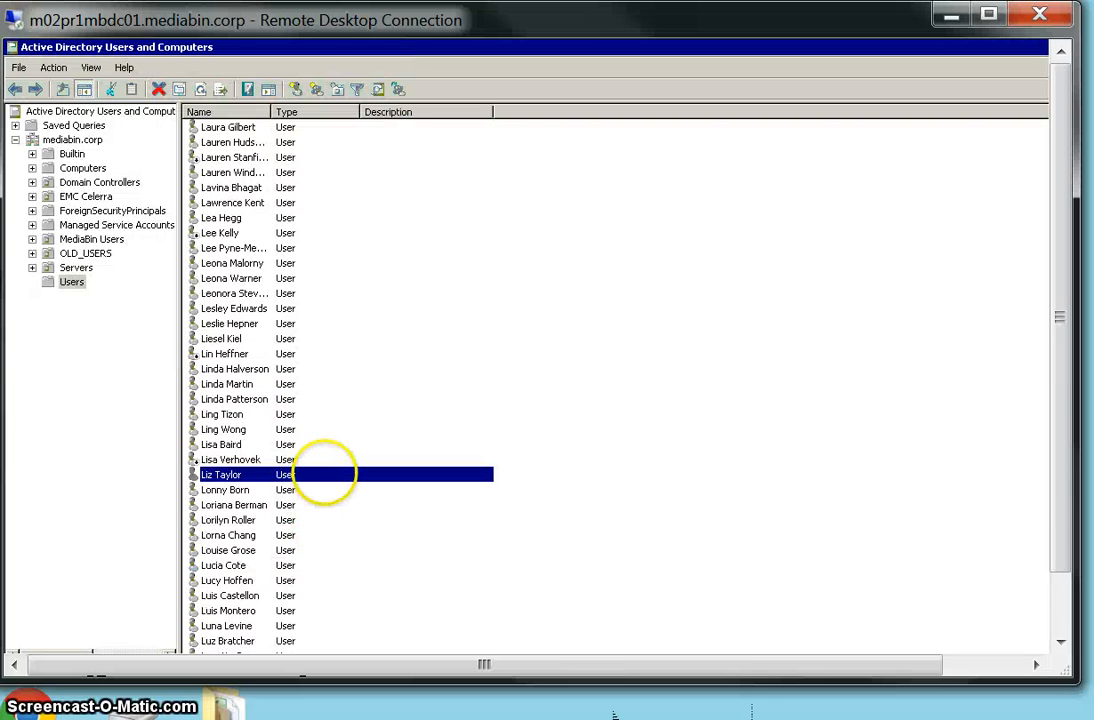
Step: Paste the second user's e-mail address into its properties and save with Apply and OK
double_click(325, 474)
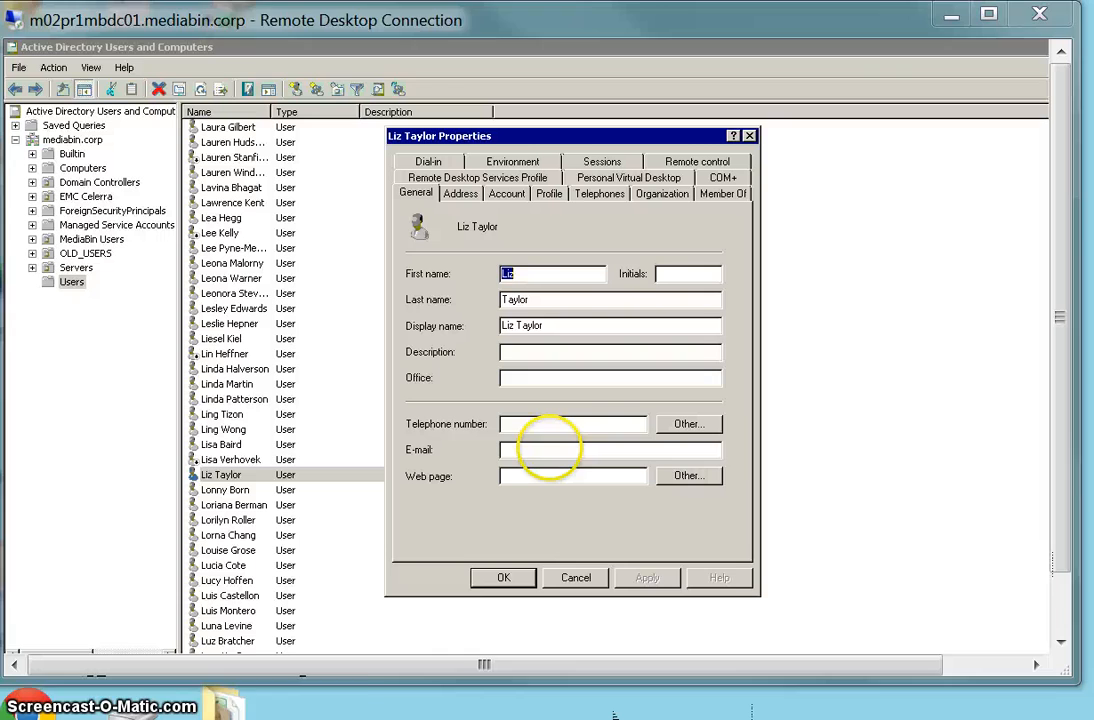
left_click(548, 449)
right_click(548, 449)
left_click(577, 507)
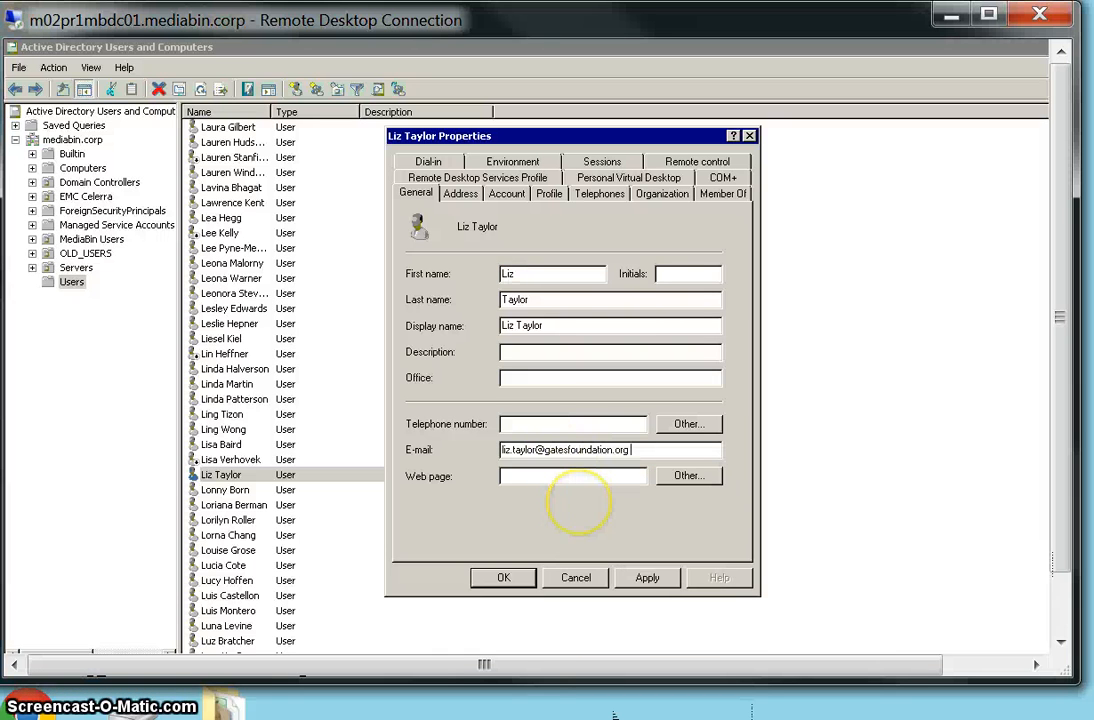
left_click(647, 577)
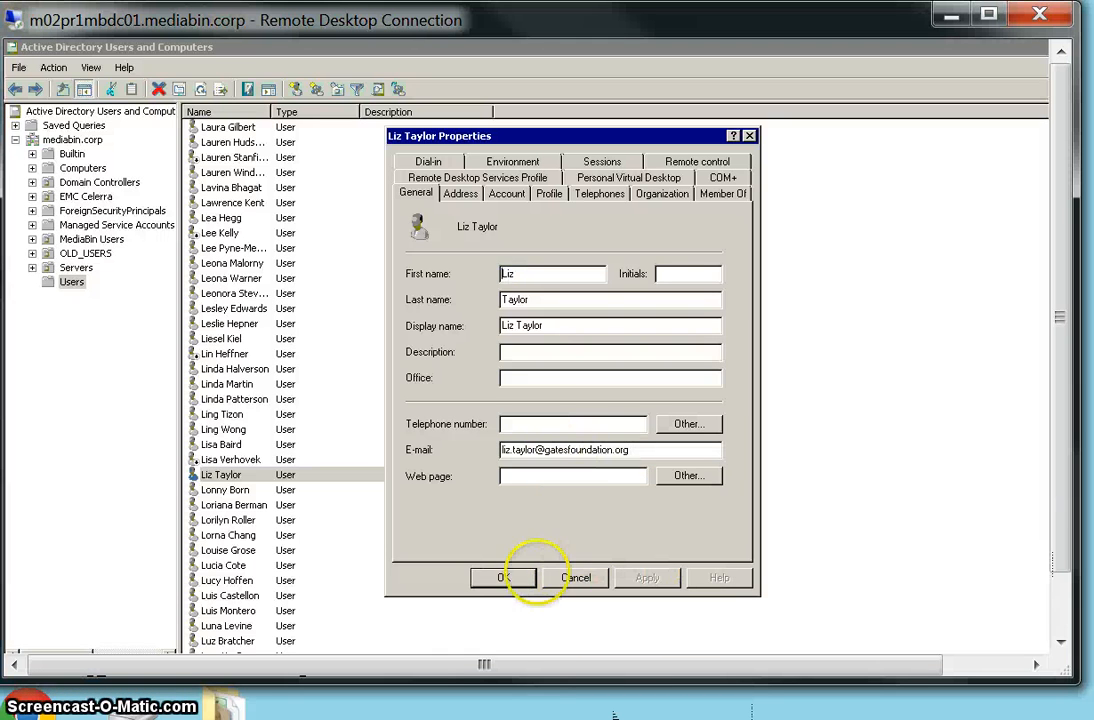
left_click(502, 575)
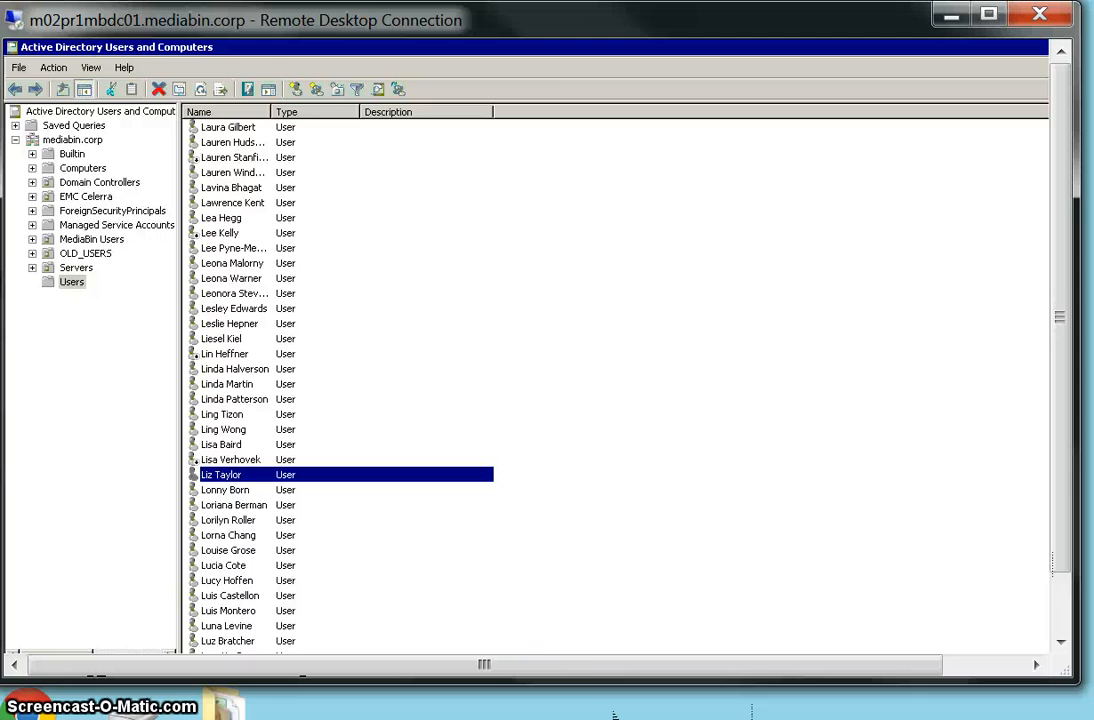
left_click(435, 719)
Step: Log in to MediaBin with the new user's username and pasted password, retrying after a failure
left_click(192, 712)
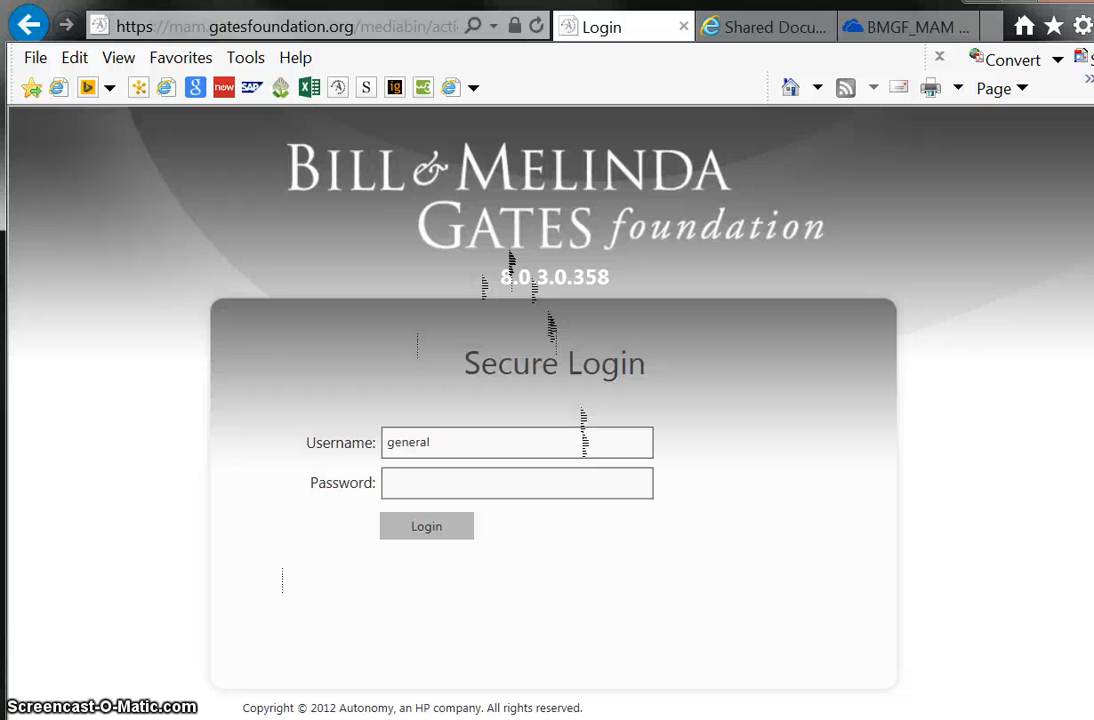
left_click_drag(500, 452, 288, 430)
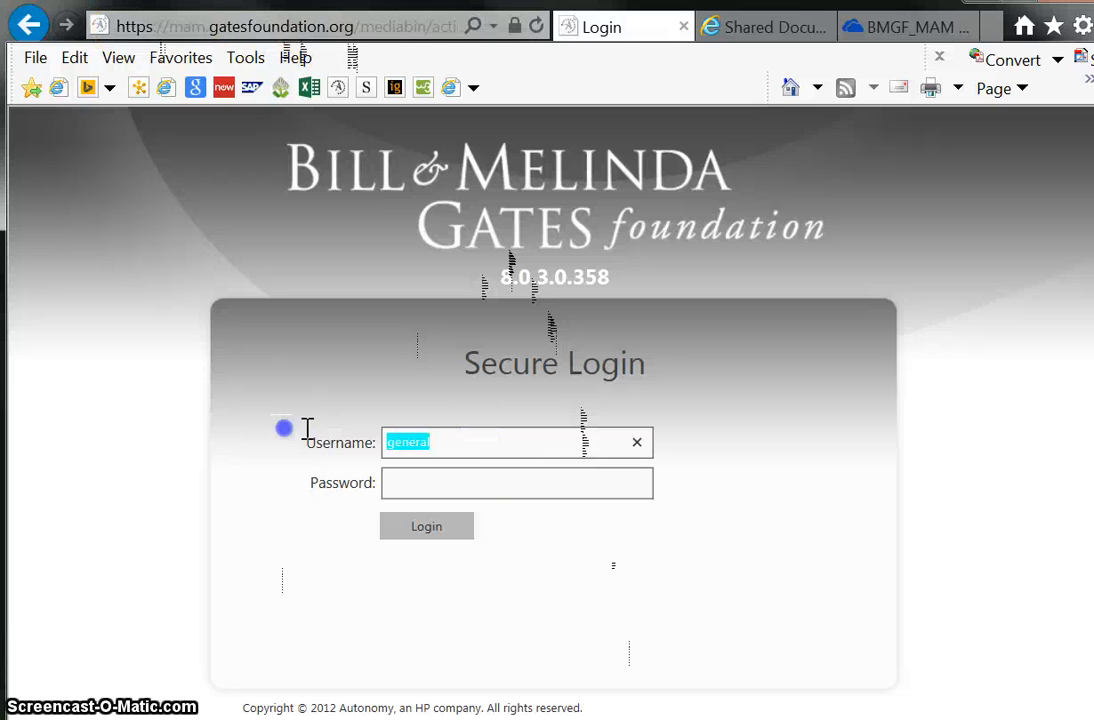
left_click(388, 484)
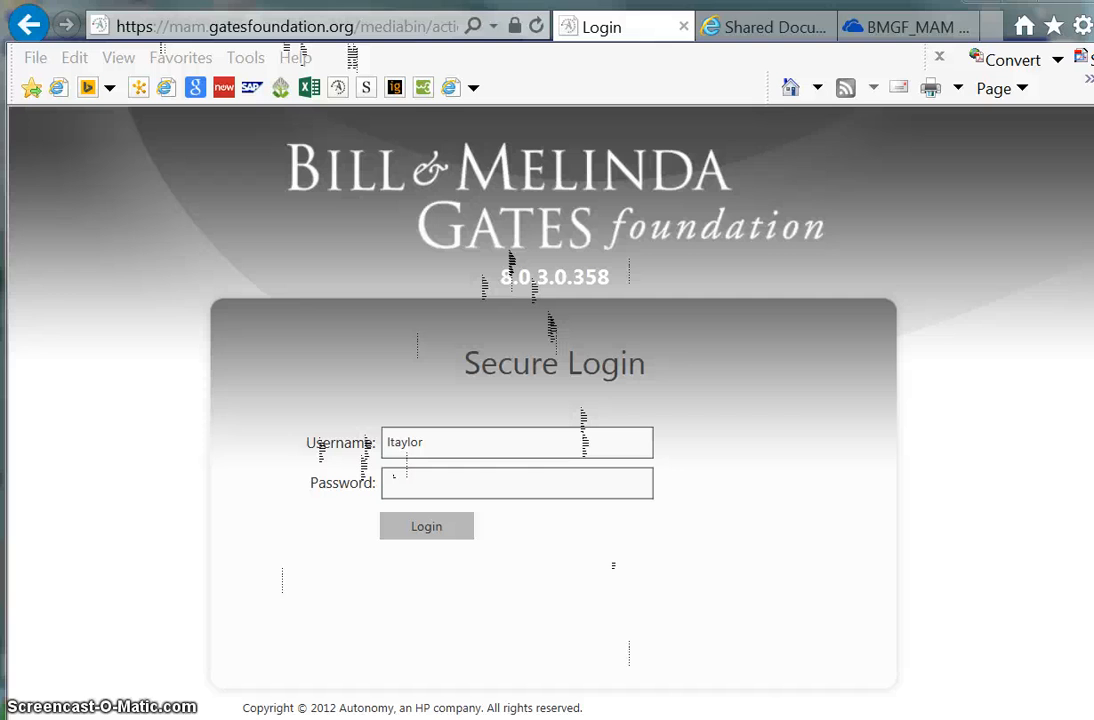
left_click(538, 478)
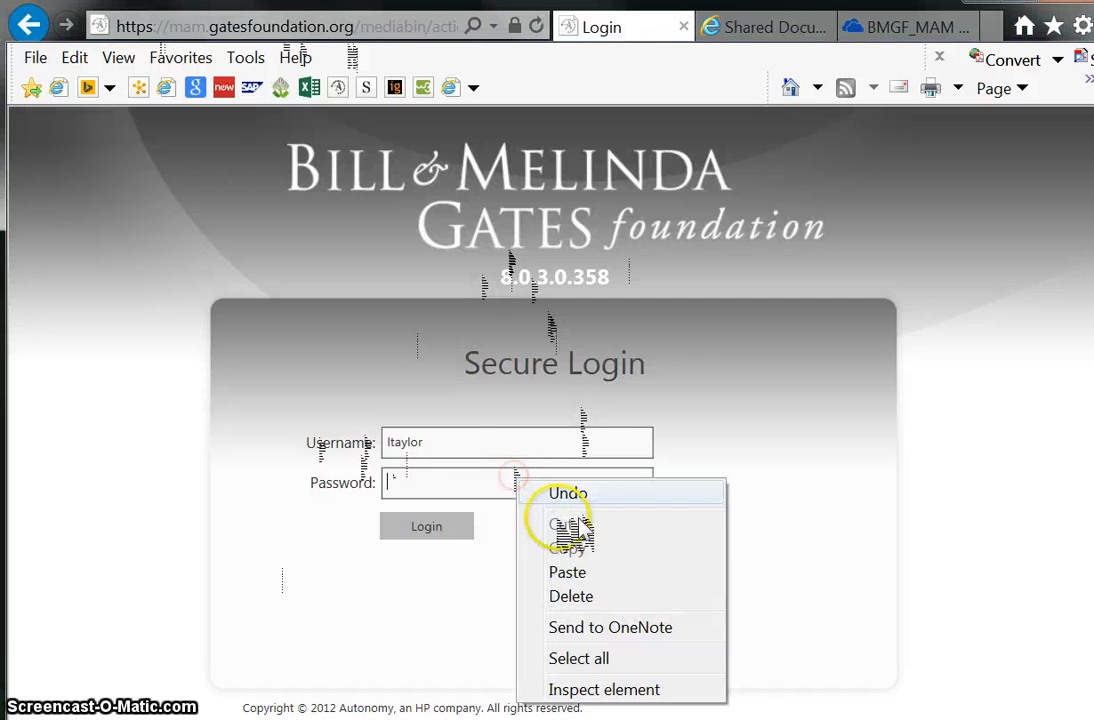
left_click(572, 572)
left_click(432, 532)
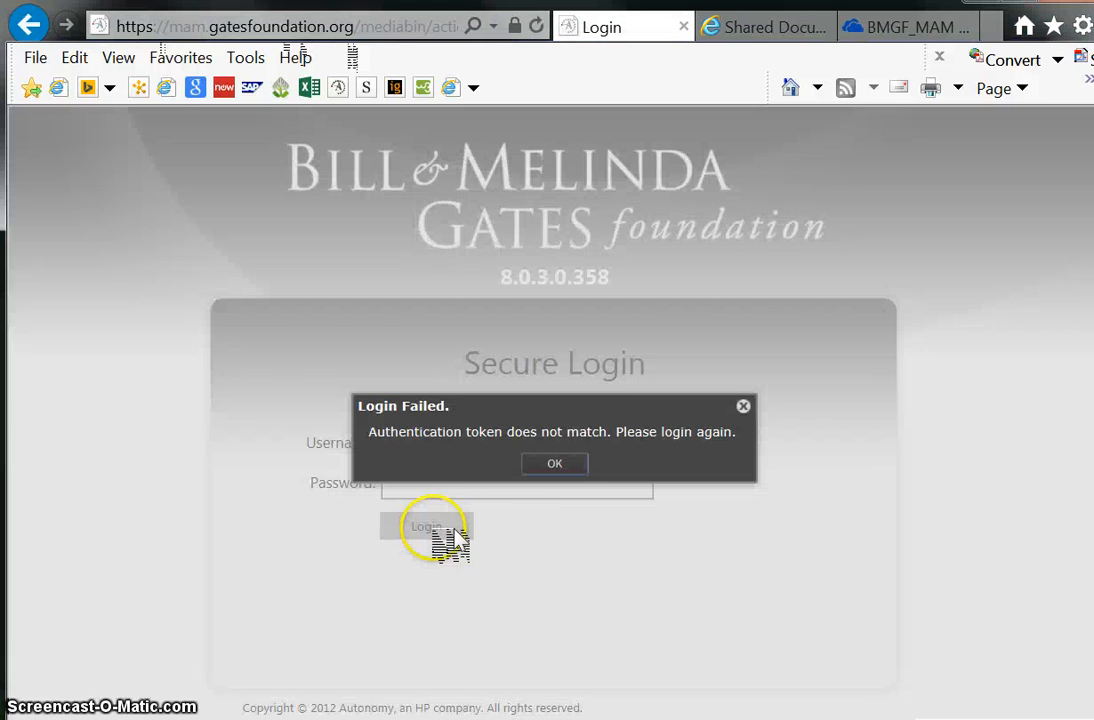
left_click(555, 464)
right_click(490, 485)
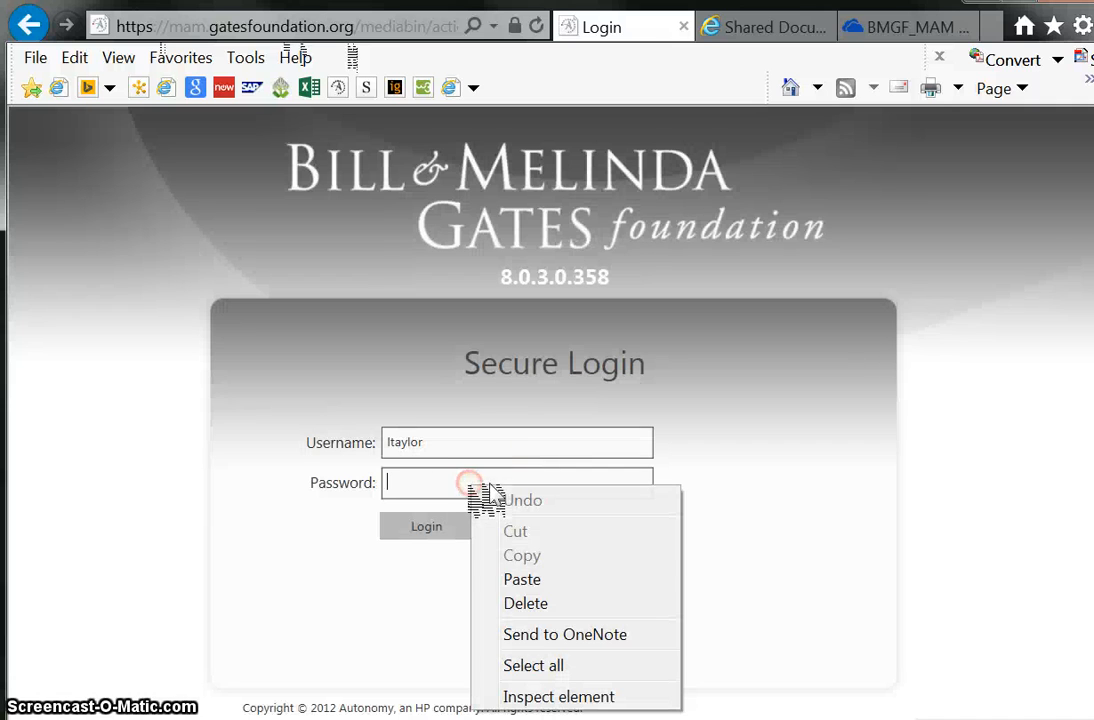
left_click(516, 579)
left_click(438, 526)
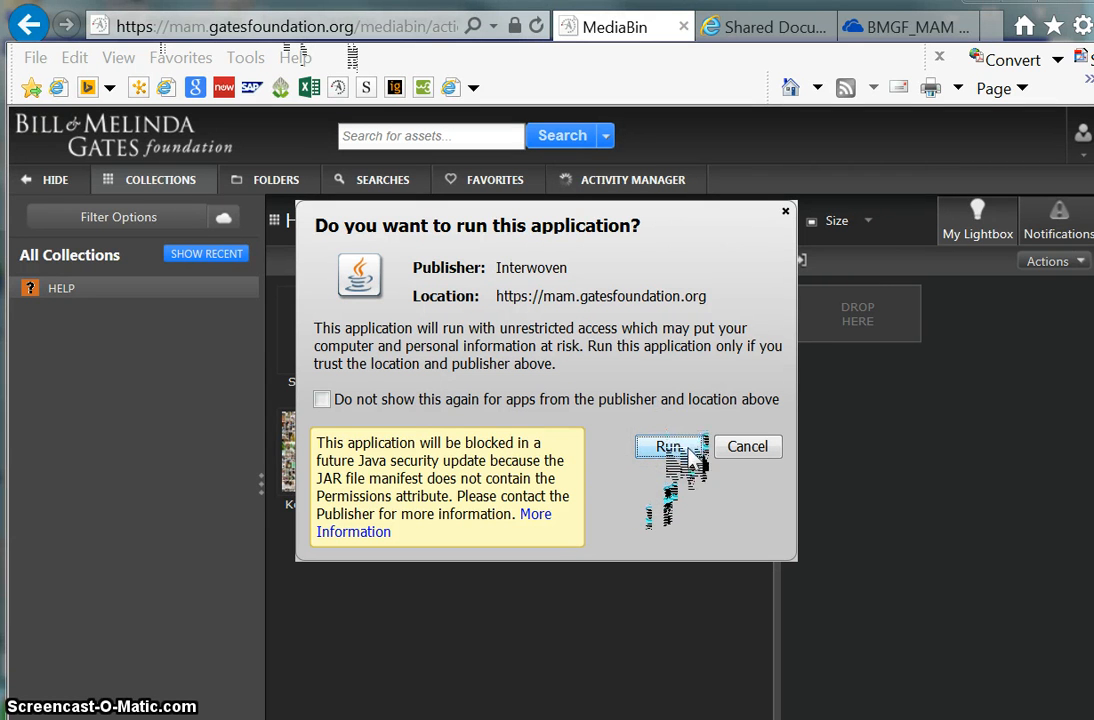
Step: Allow the Java application to run without asking again, then log out of MediaBin
left_click(322, 399)
left_click(668, 447)
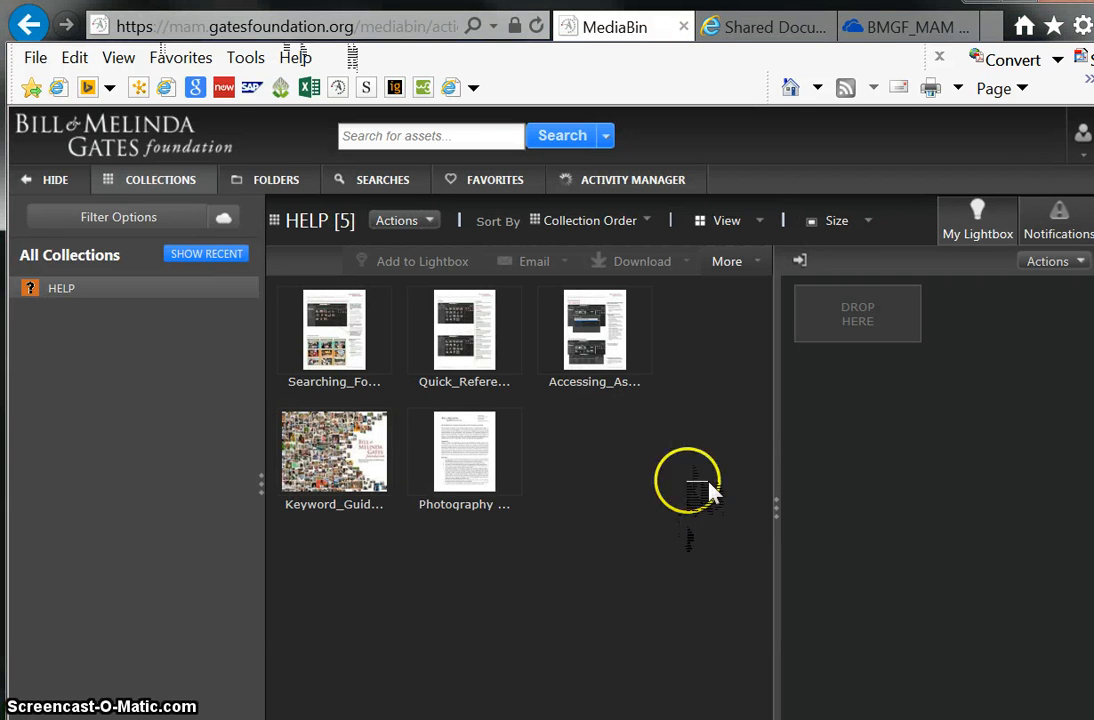
left_click(1082, 133)
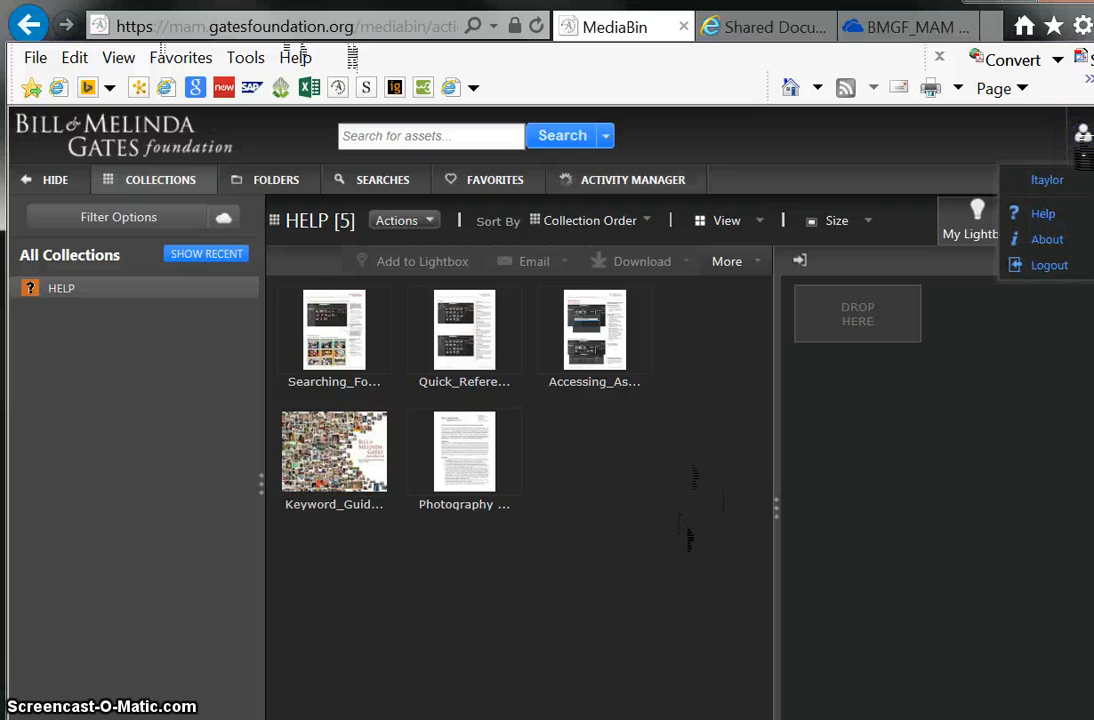
left_click(1050, 263)
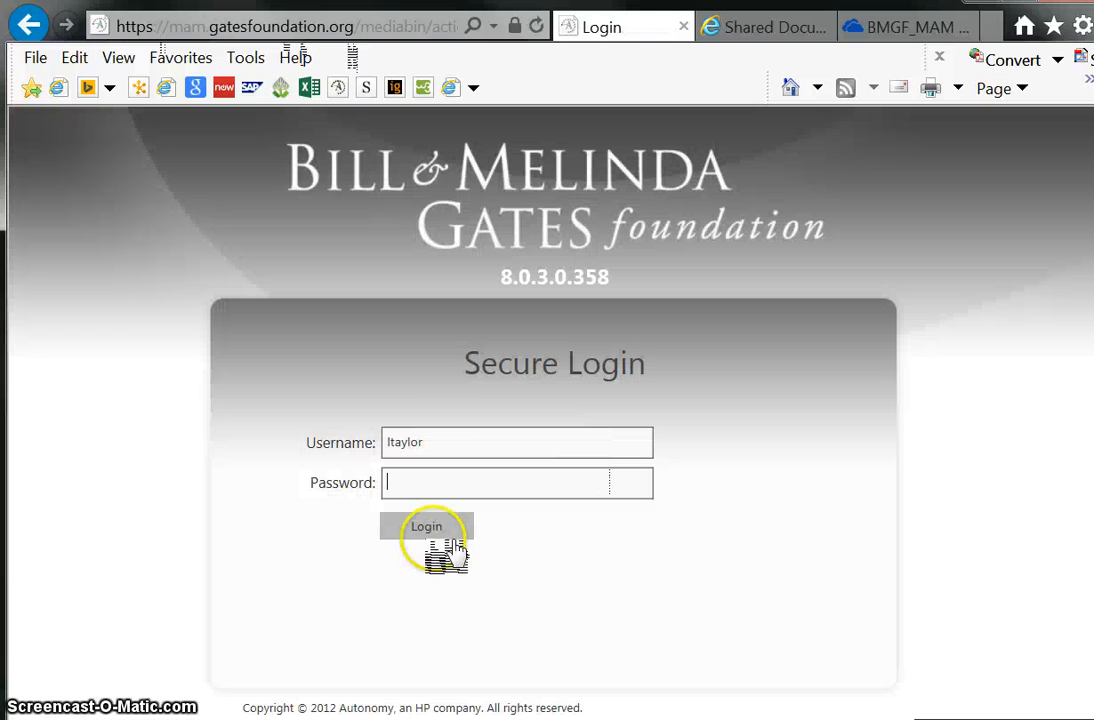
Step: Log in to MediaBin with the second user's username and pasted password
left_click_drag(488, 442, 300, 446)
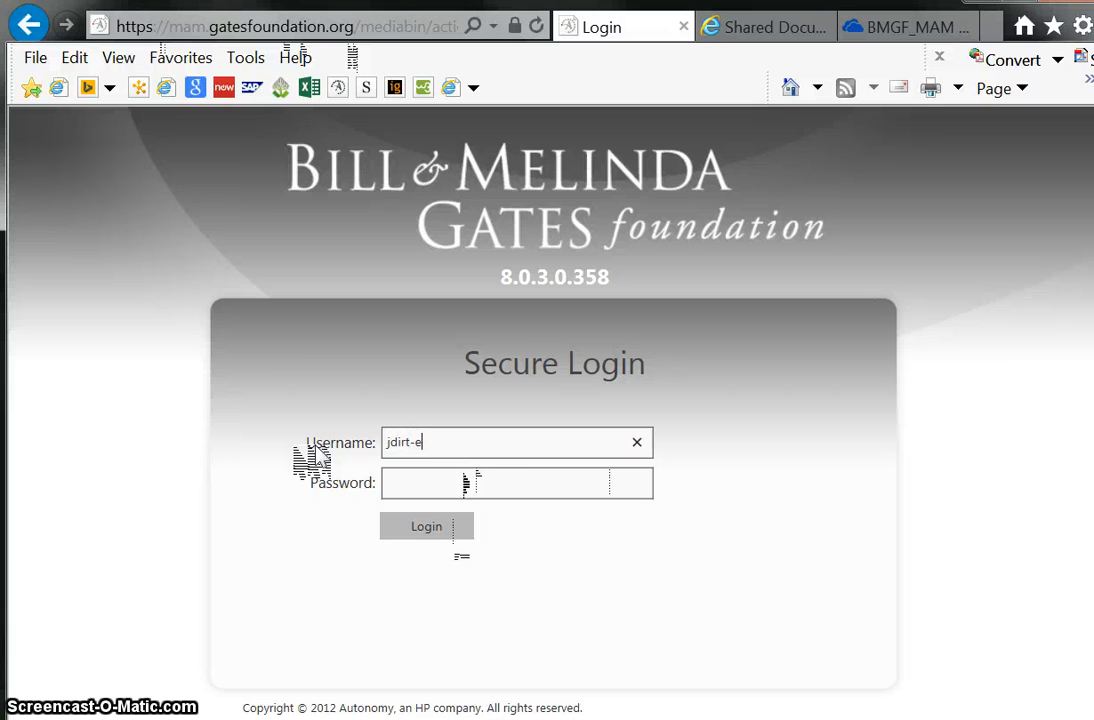
left_click(510, 483)
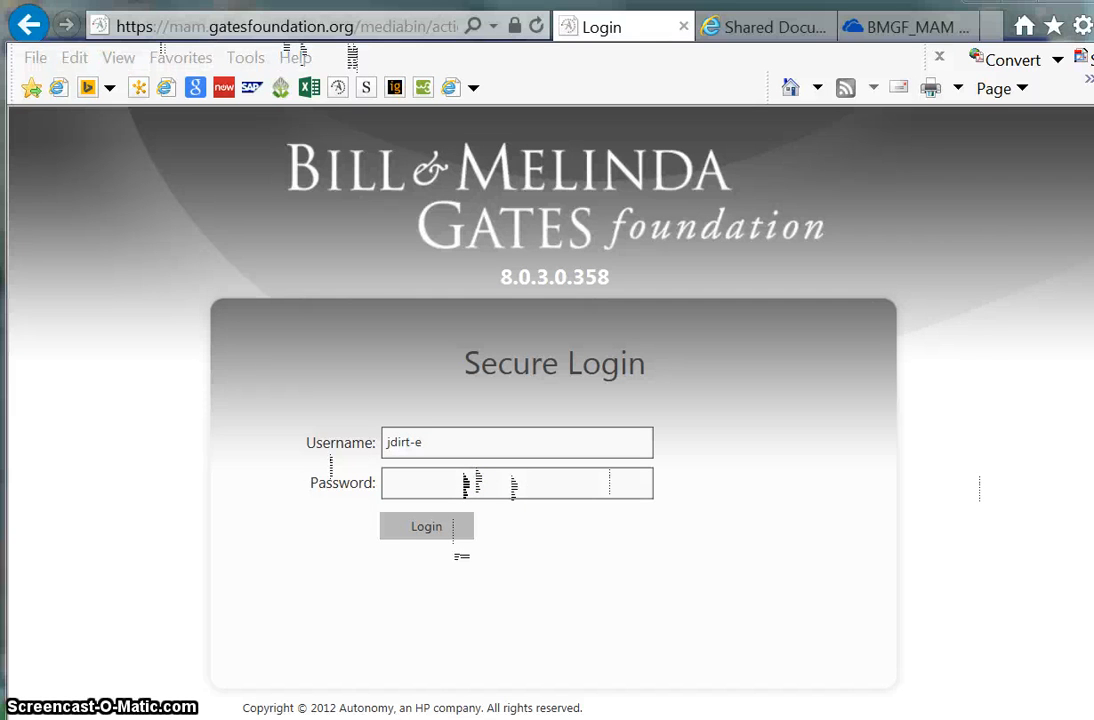
right_click(421, 479)
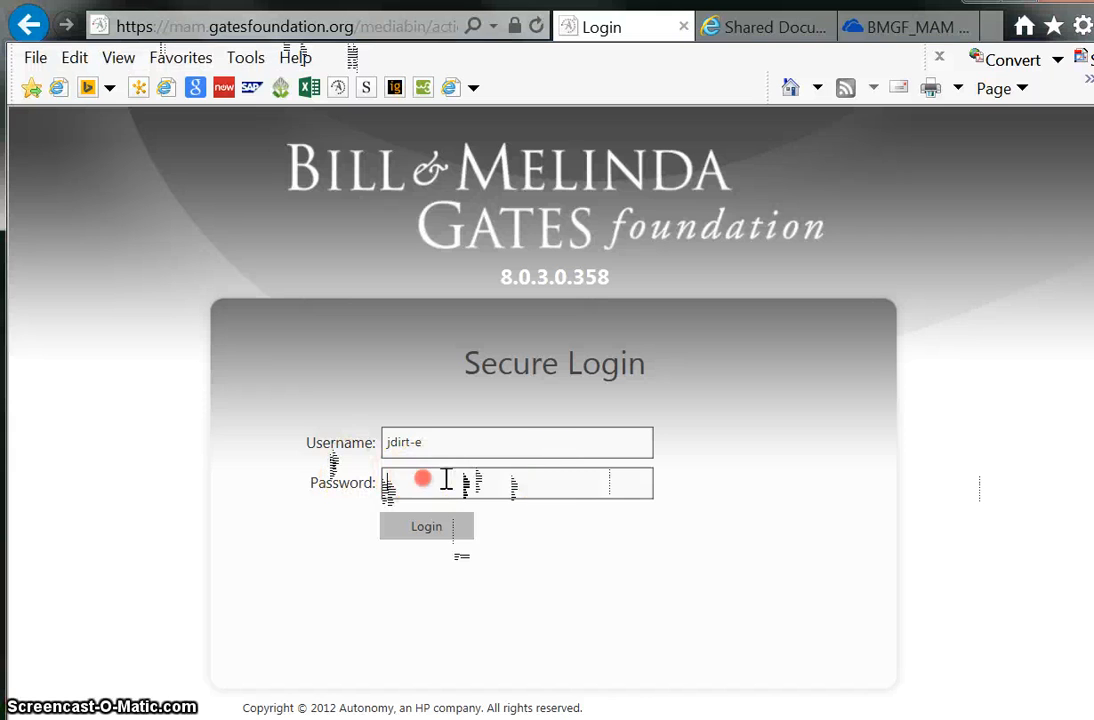
left_click(480, 574)
left_click(435, 525)
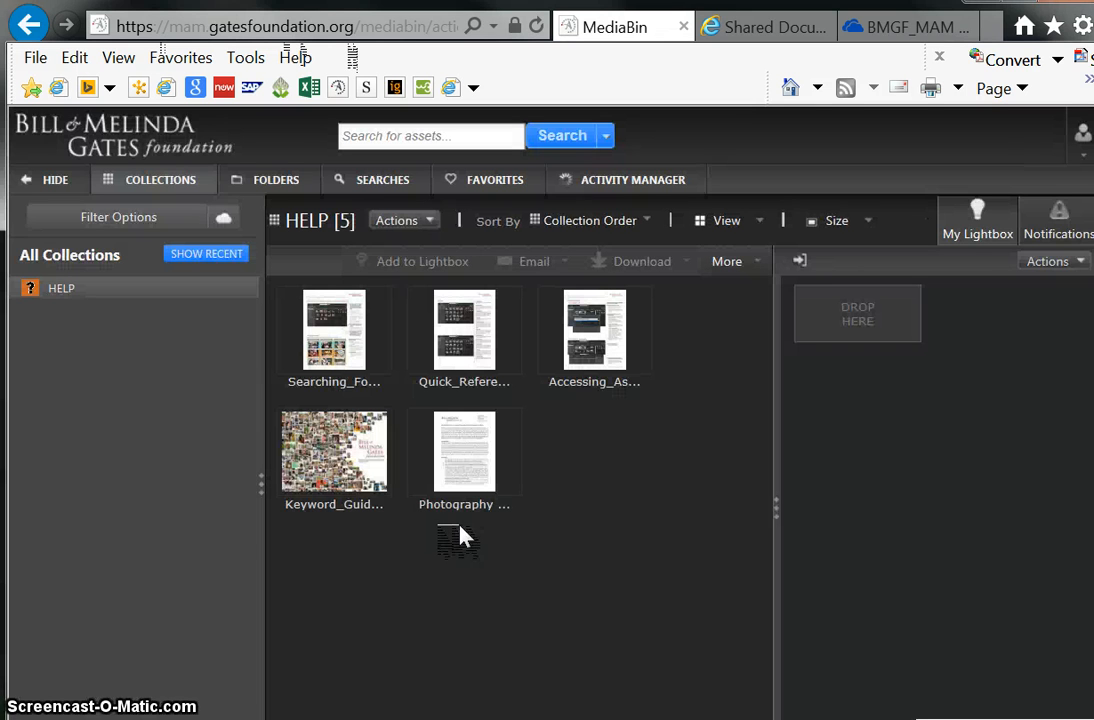
Step: Log out of MediaBin and bring the Outlook reply window forward, scrolled to its top
left_click(1080, 140)
left_click(1047, 250)
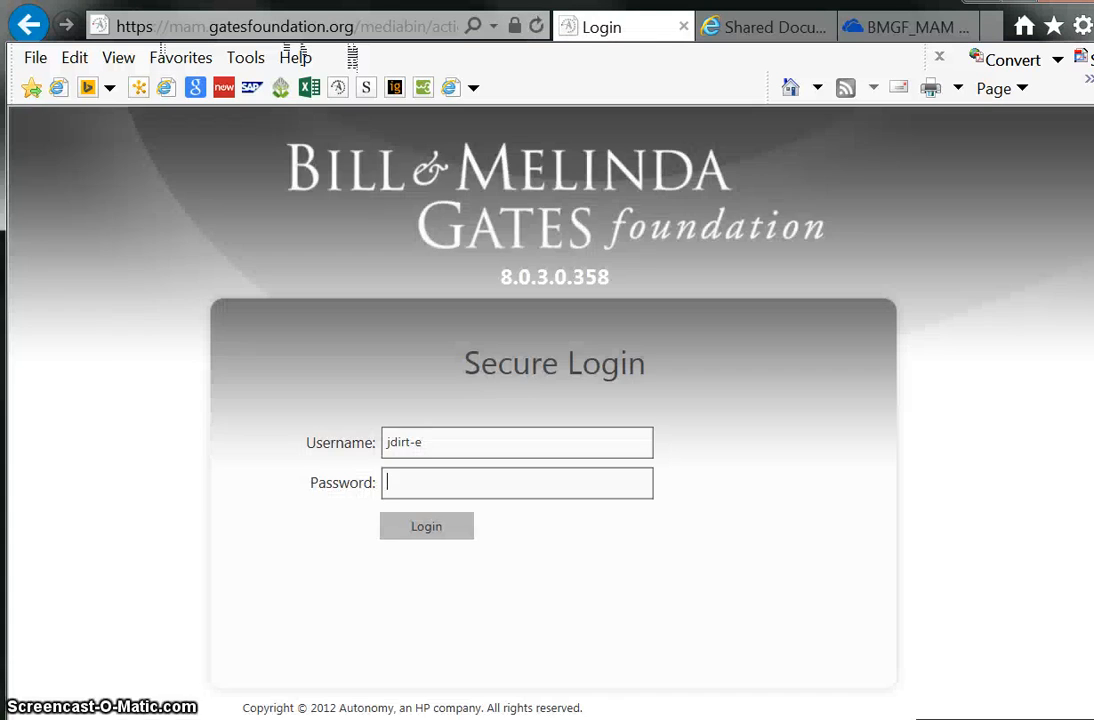
left_click_drag(1090, 50, 644, 37)
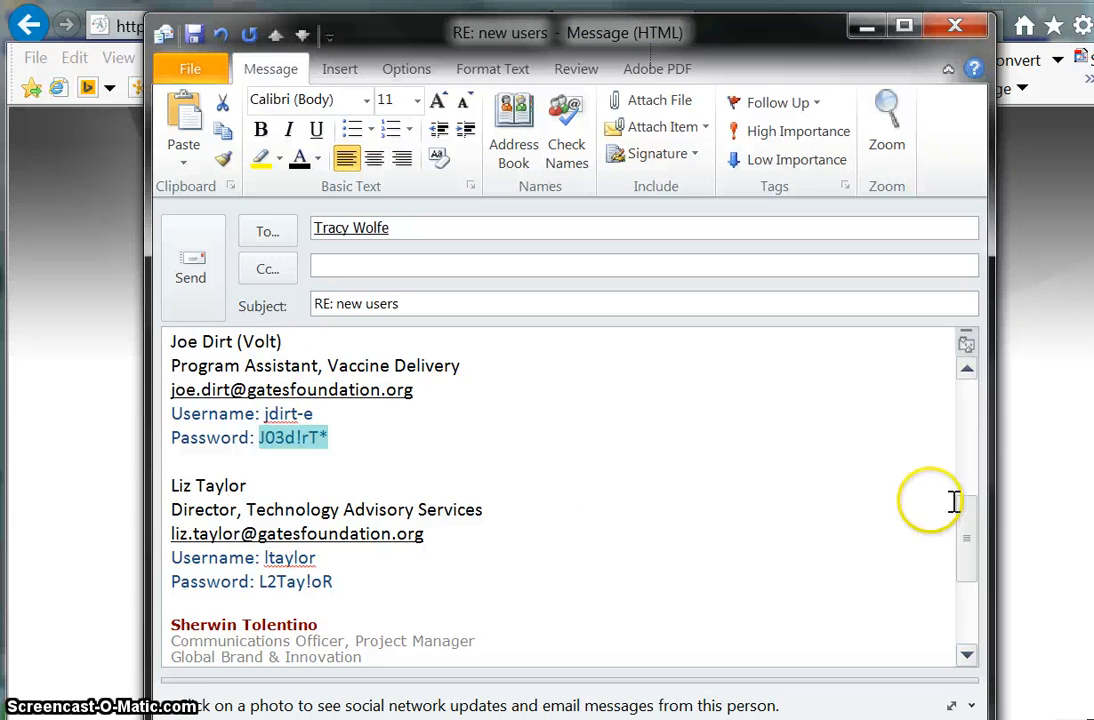
left_click_drag(964, 527, 962, 378)
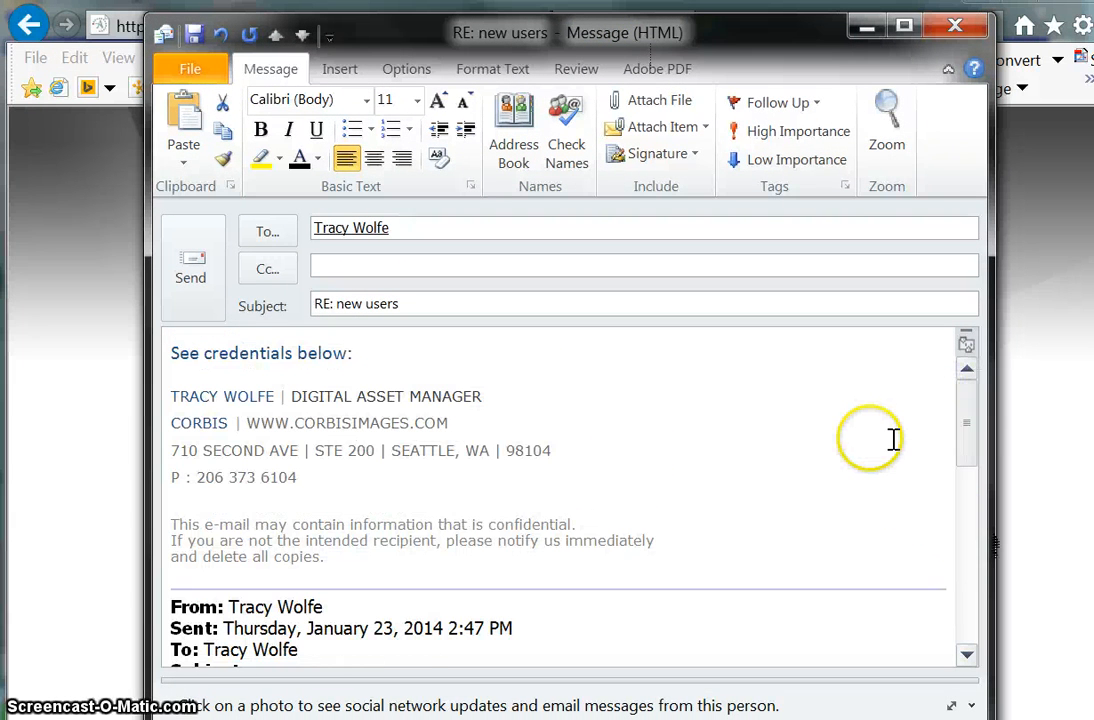